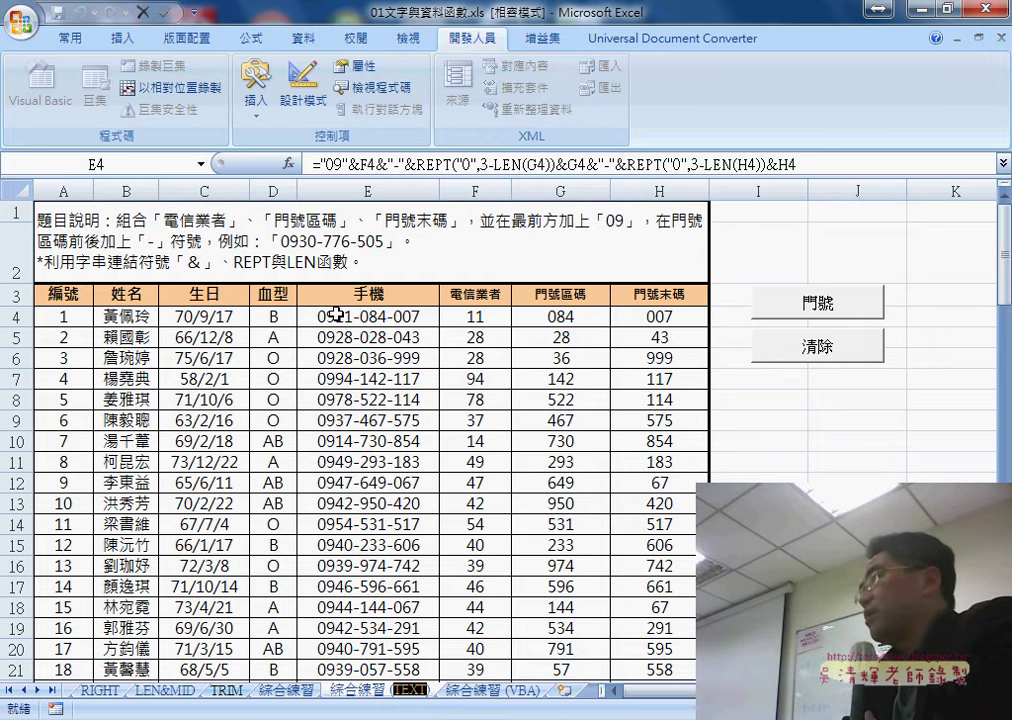
Step: Select E4 to view its "09"&REPT/LEN phone-number formula, then scroll the sheet right
click(412, 320)
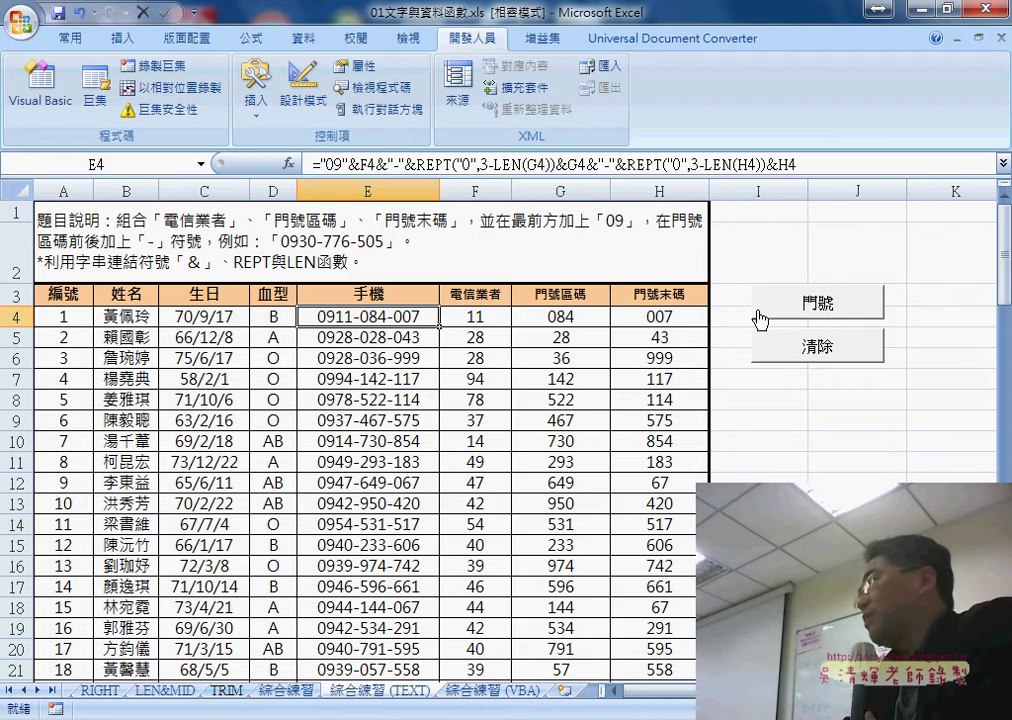
scroll(486, 546, right, 1)
scroll(486, 546, right, 1)
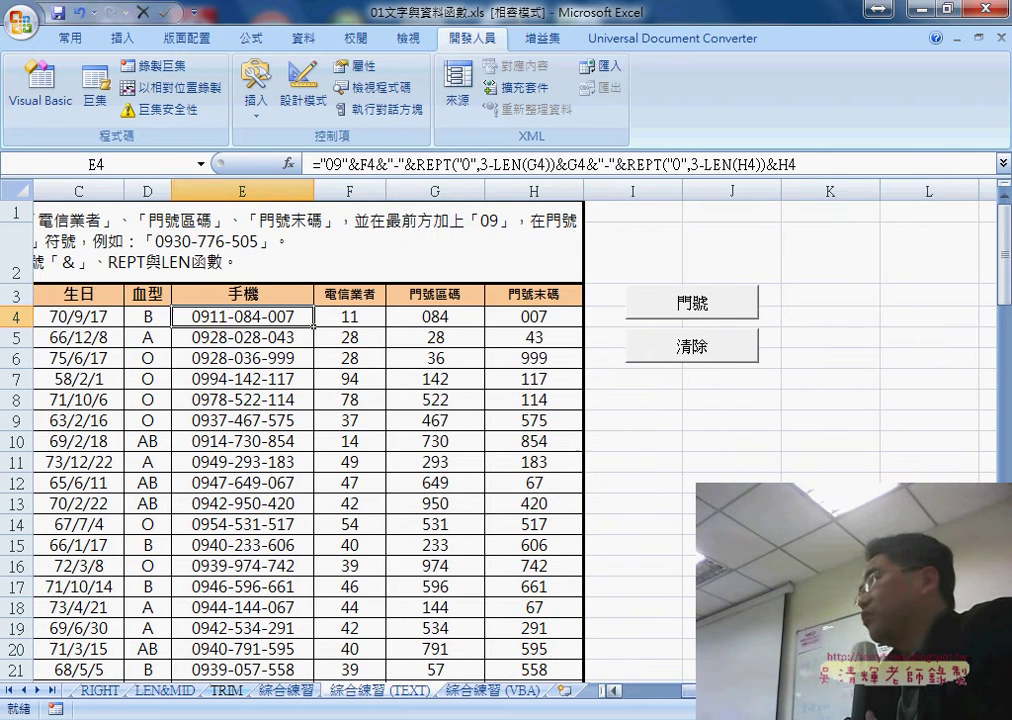
Step: From K3, filter the function list to 文字 and read TEXT(value,format_text)'s description, then cancel
click(835, 302)
click(289, 163)
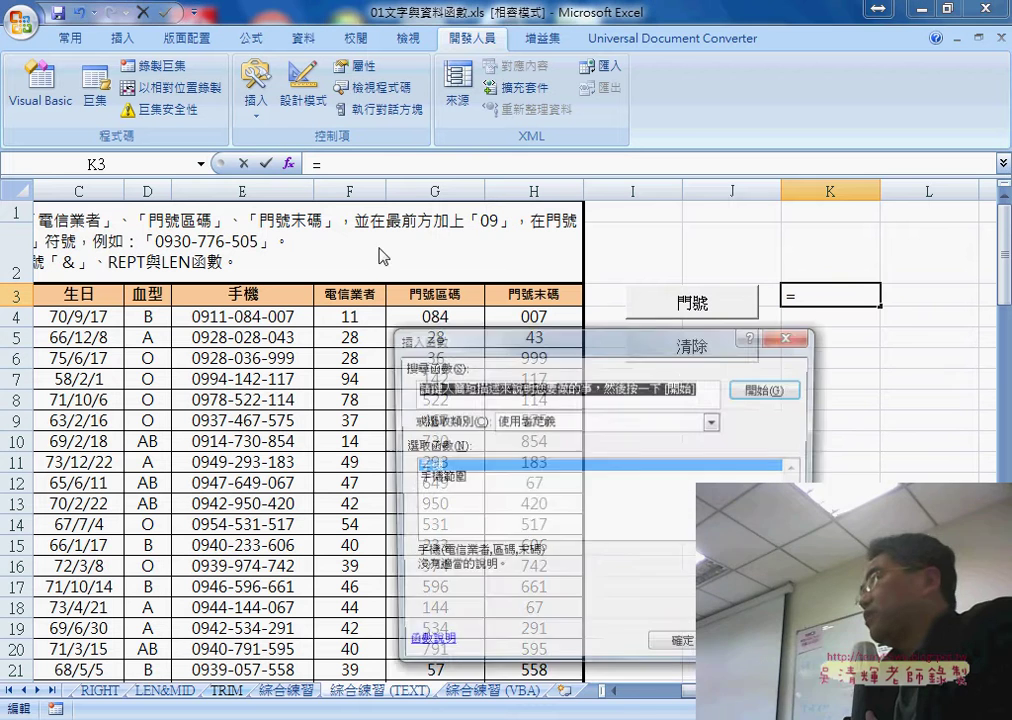
click(684, 428)
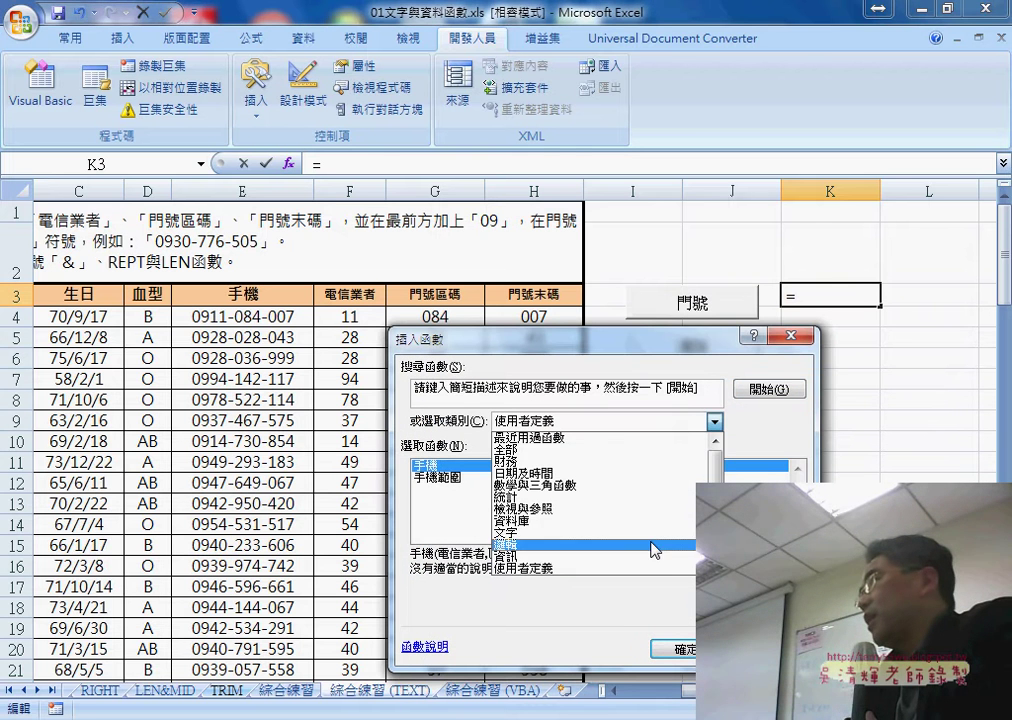
click(655, 545)
scroll(600, 500, down, 7)
scroll(600, 500, down, 1)
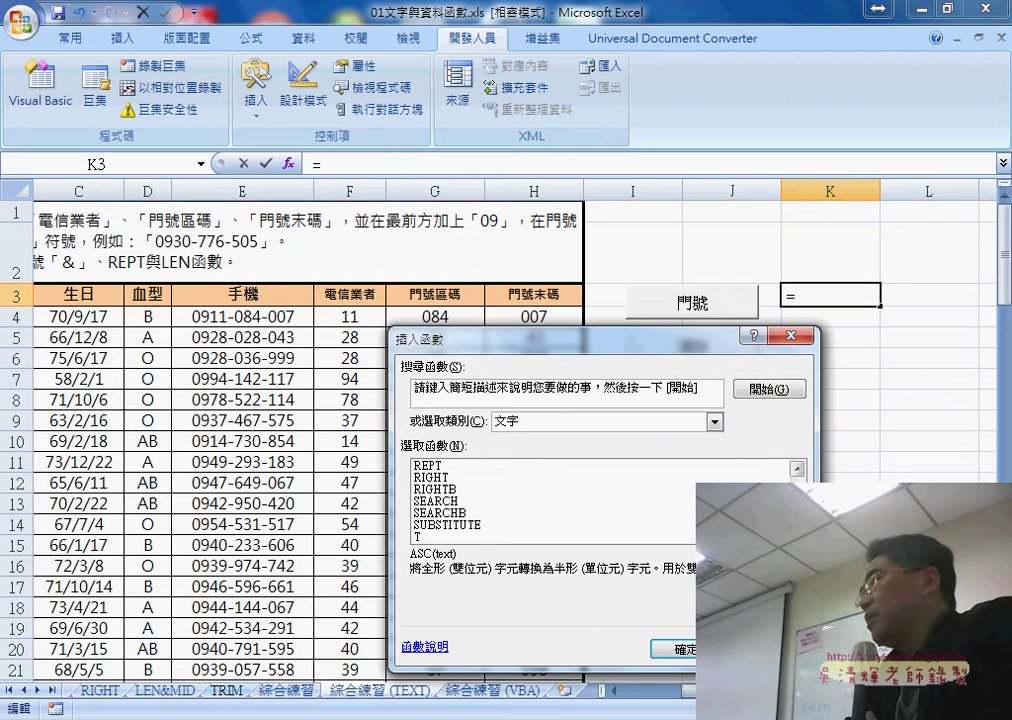
scroll(600, 500, down, 1)
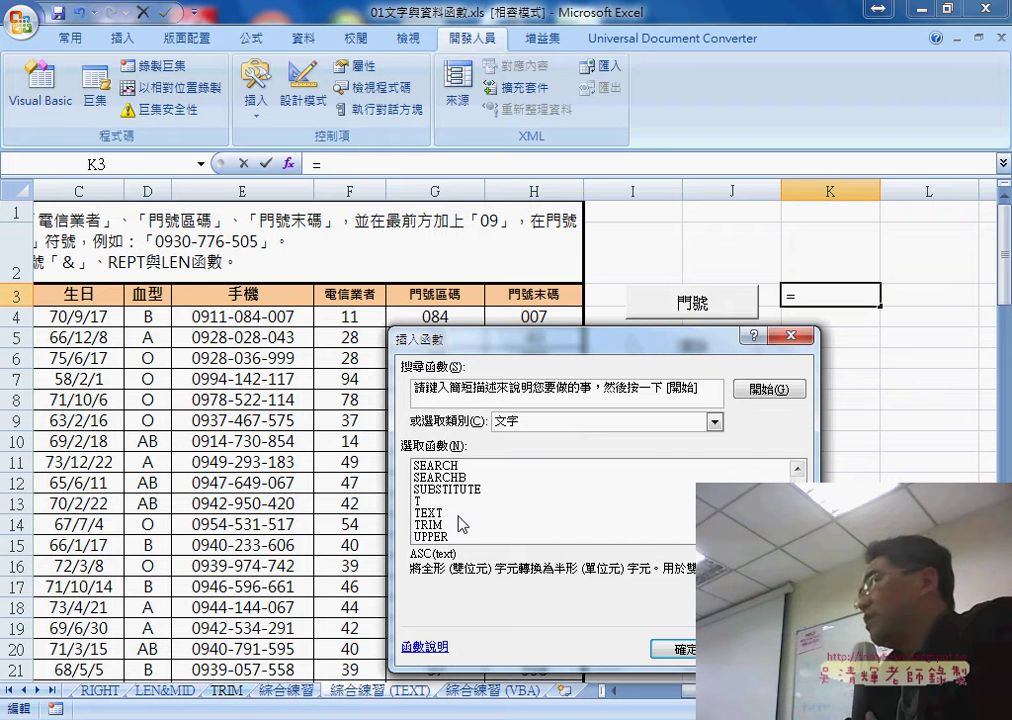
click(623, 515)
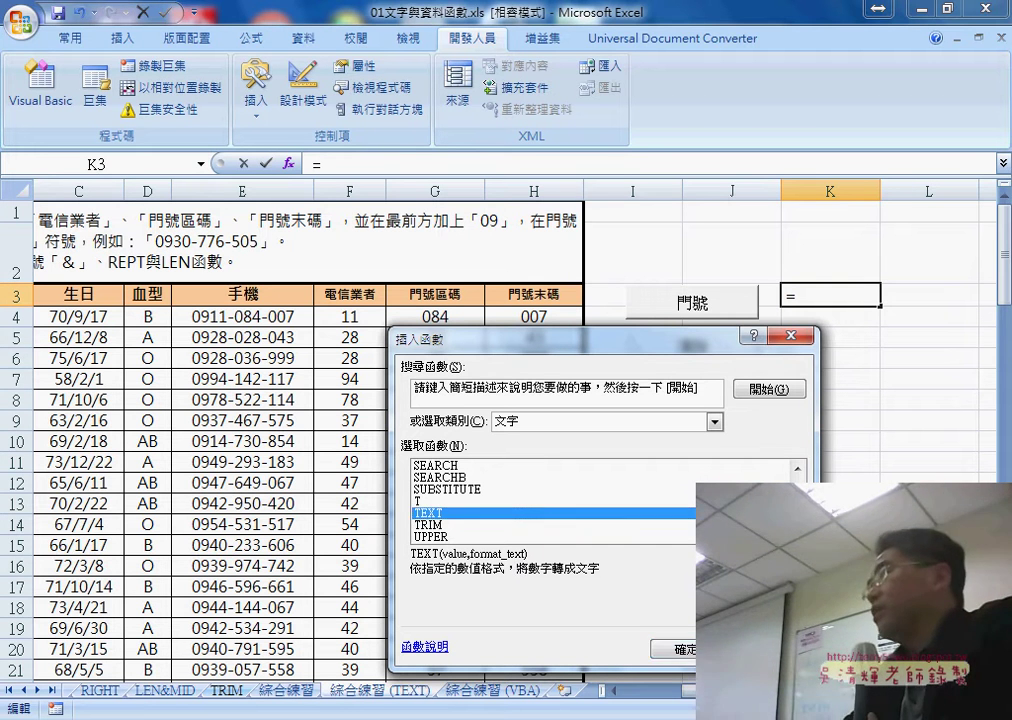
key(Escape)
Step: Inspect the custom 000 number format applied to G4:H4 in Format Cells
drag(440, 316, 535, 318)
right_click(537, 320)
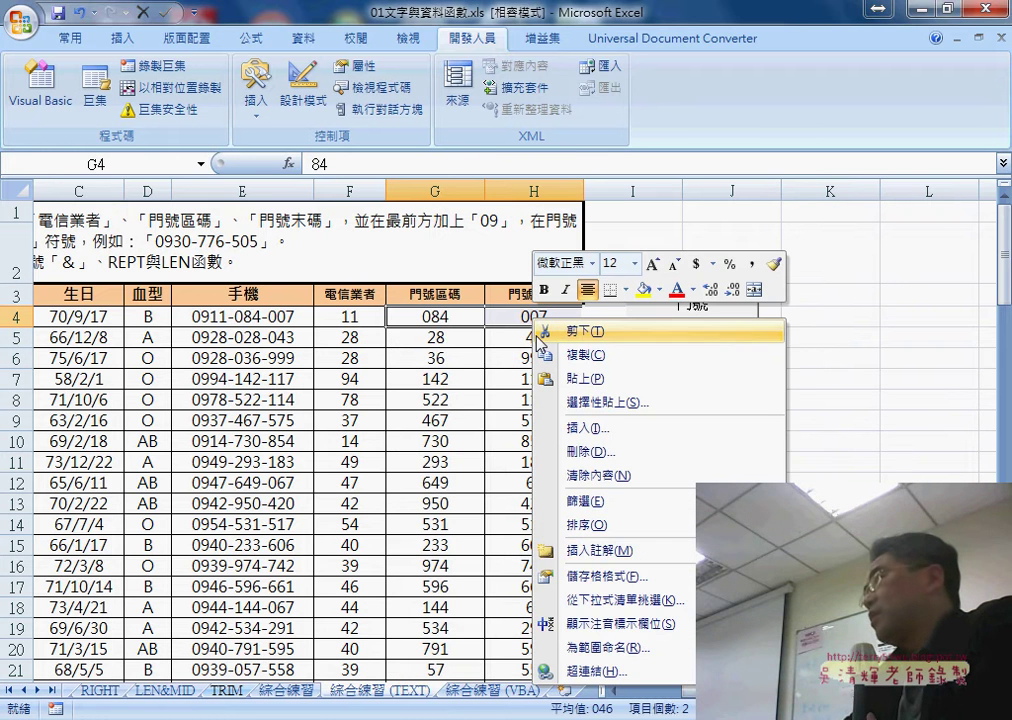
click(600, 576)
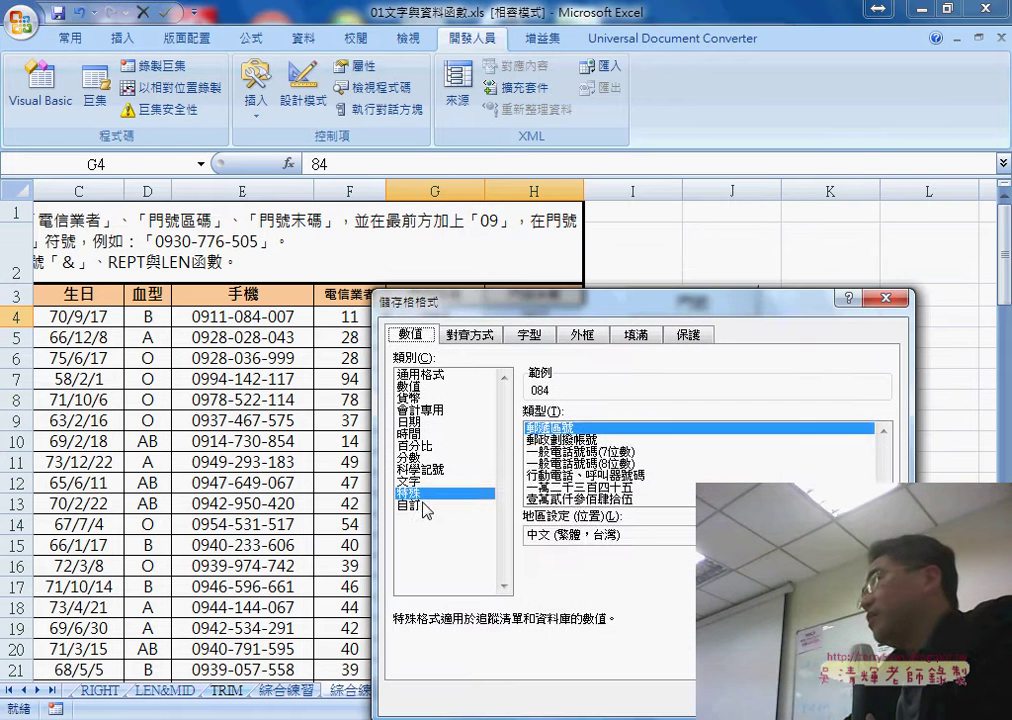
click(424, 506)
double_click(551, 428)
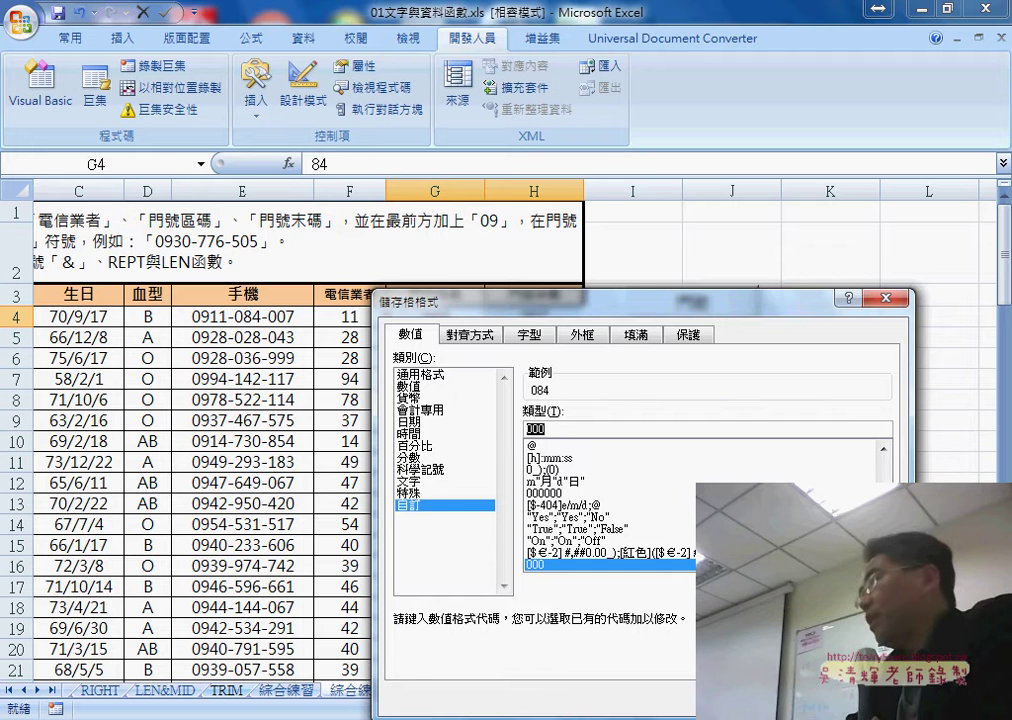
key(Return)
Step: Switch G4:H4 to the 通用格式 (General) number format so they show 84 and 7
click(826, 293)
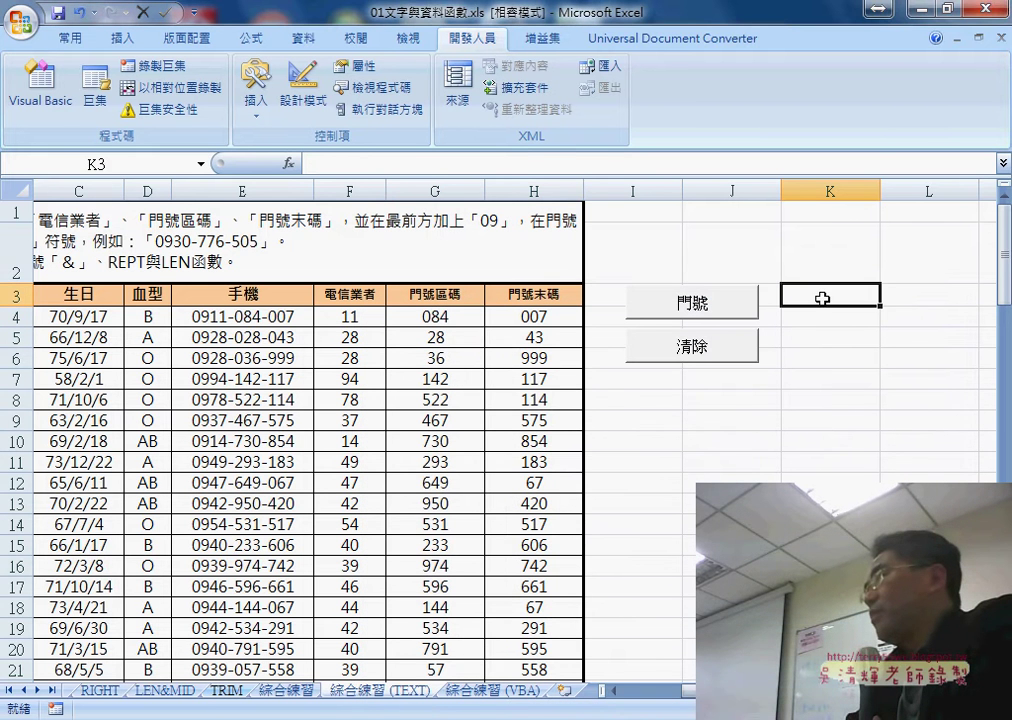
click(822, 317)
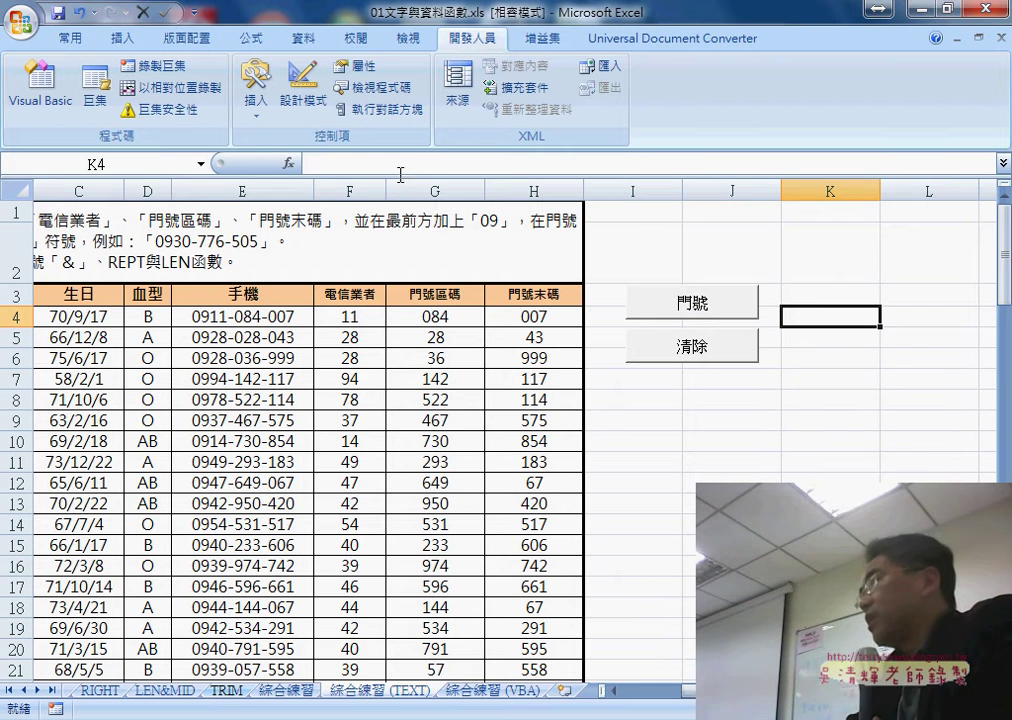
click(287, 163)
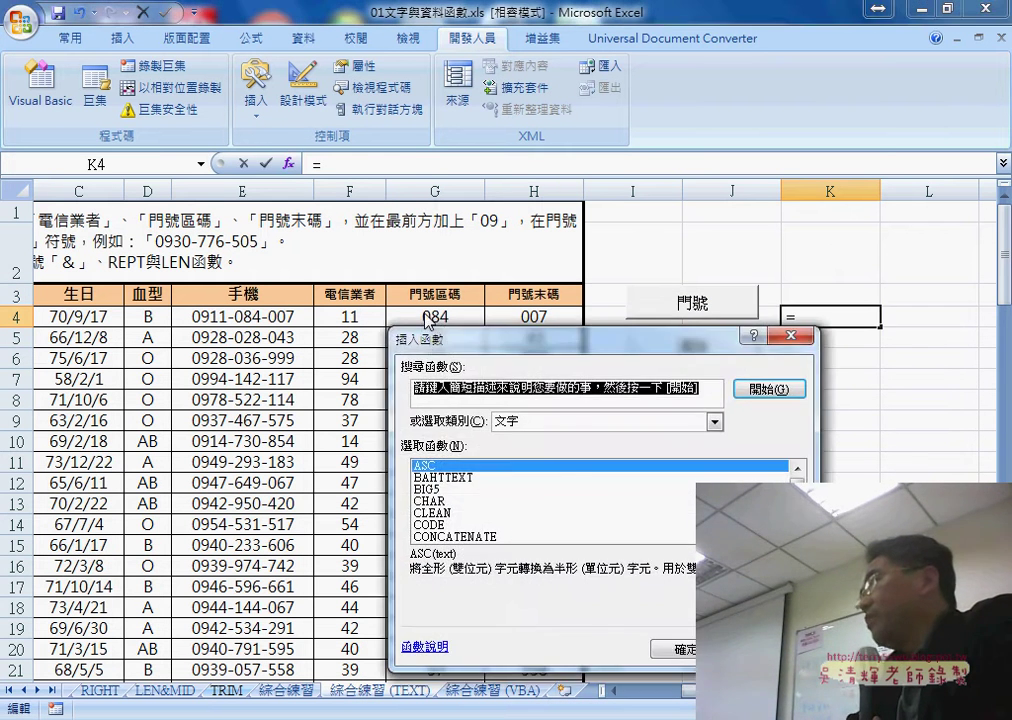
click(795, 336)
drag(452, 318, 533, 318)
right_click(533, 318)
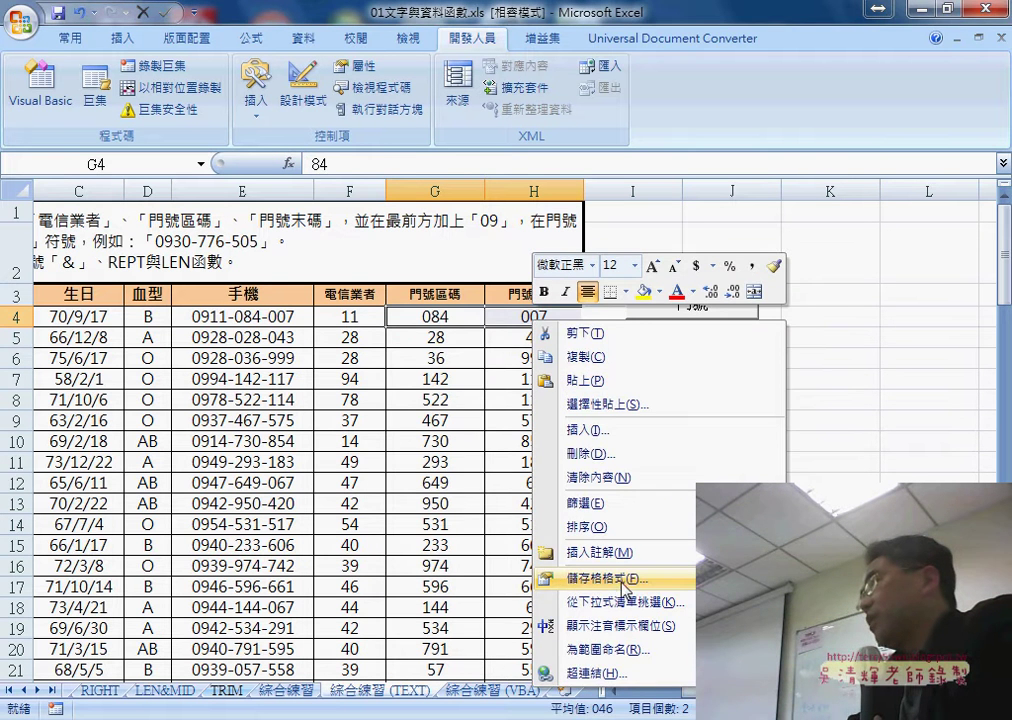
click(606, 578)
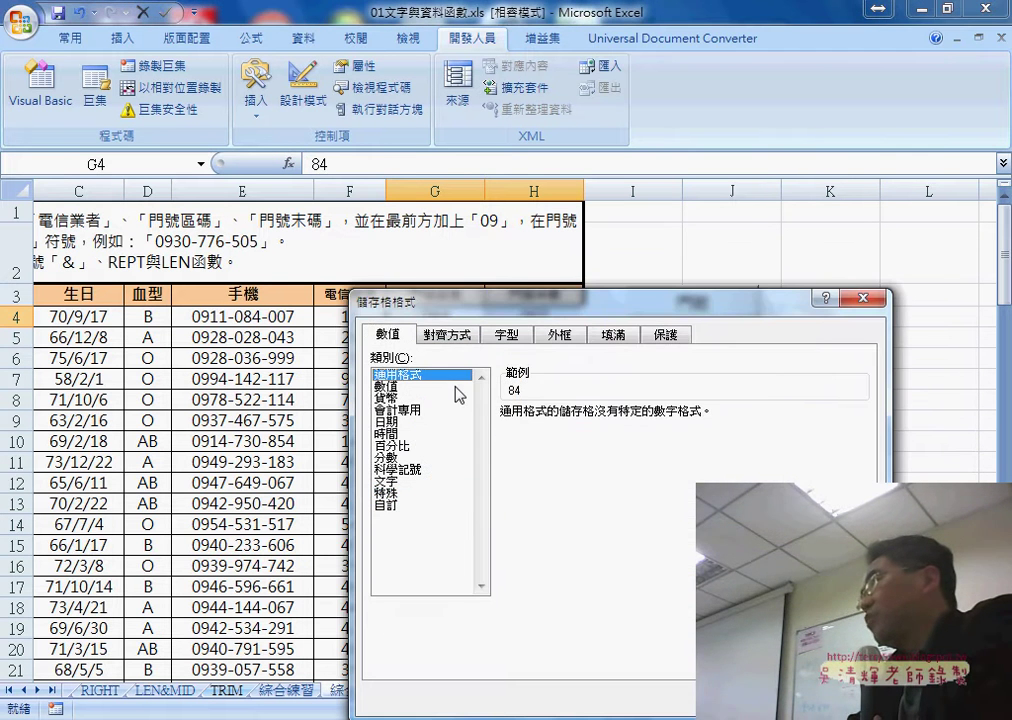
key(Escape)
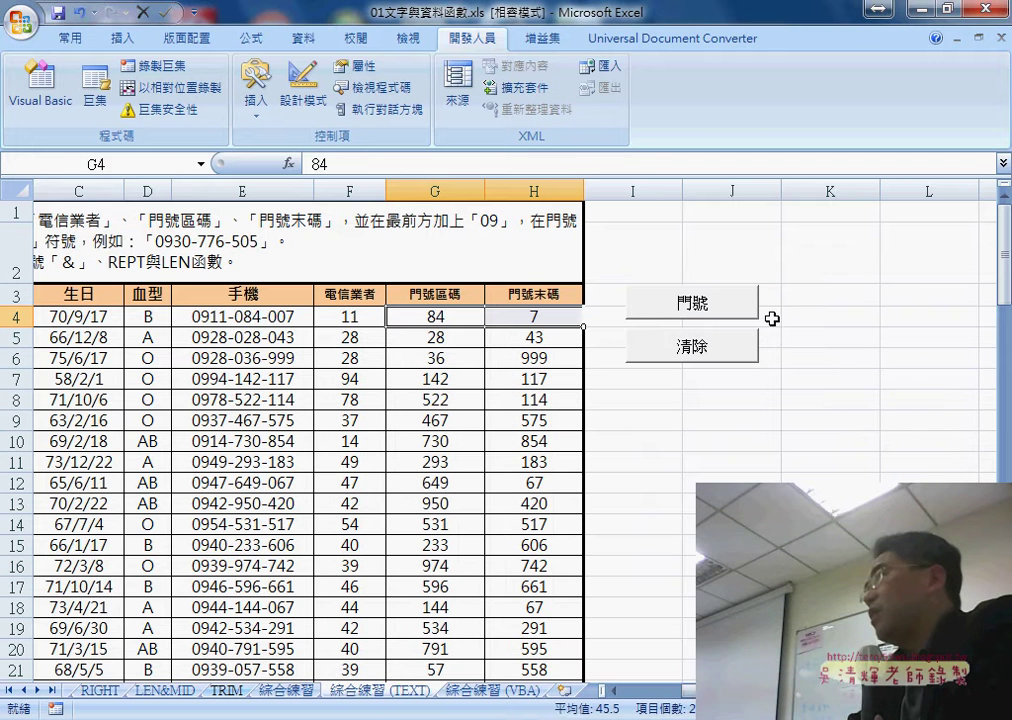
Step: Enter a TEXT formula in K4 with G4 as value and unquoted 000, giving =TEXT(G4,0)
click(800, 317)
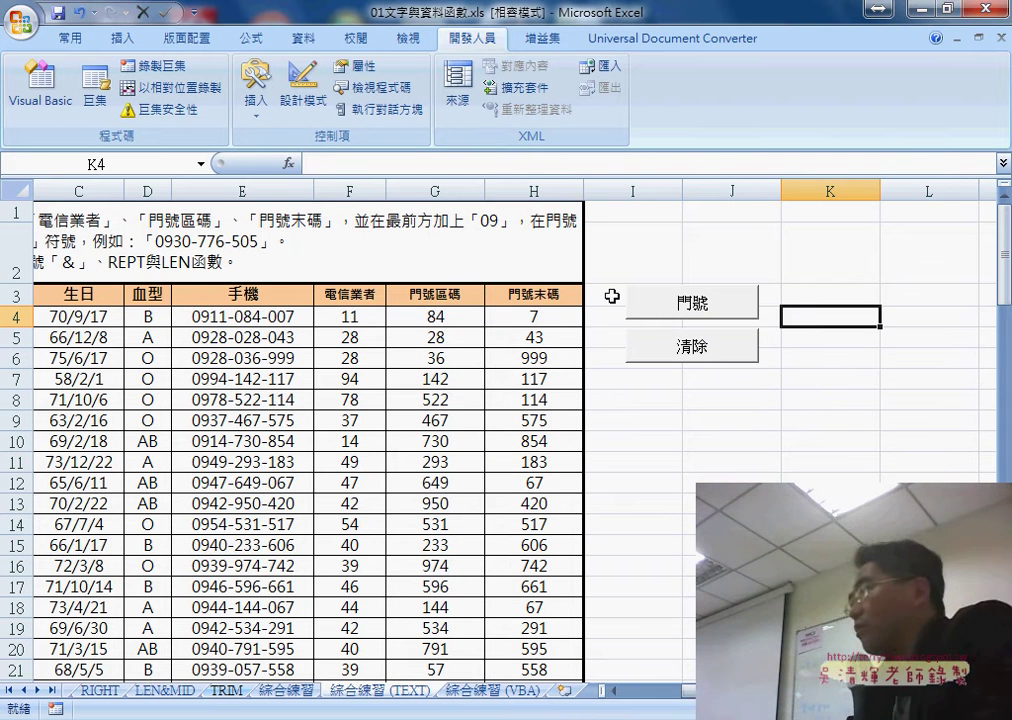
click(289, 163)
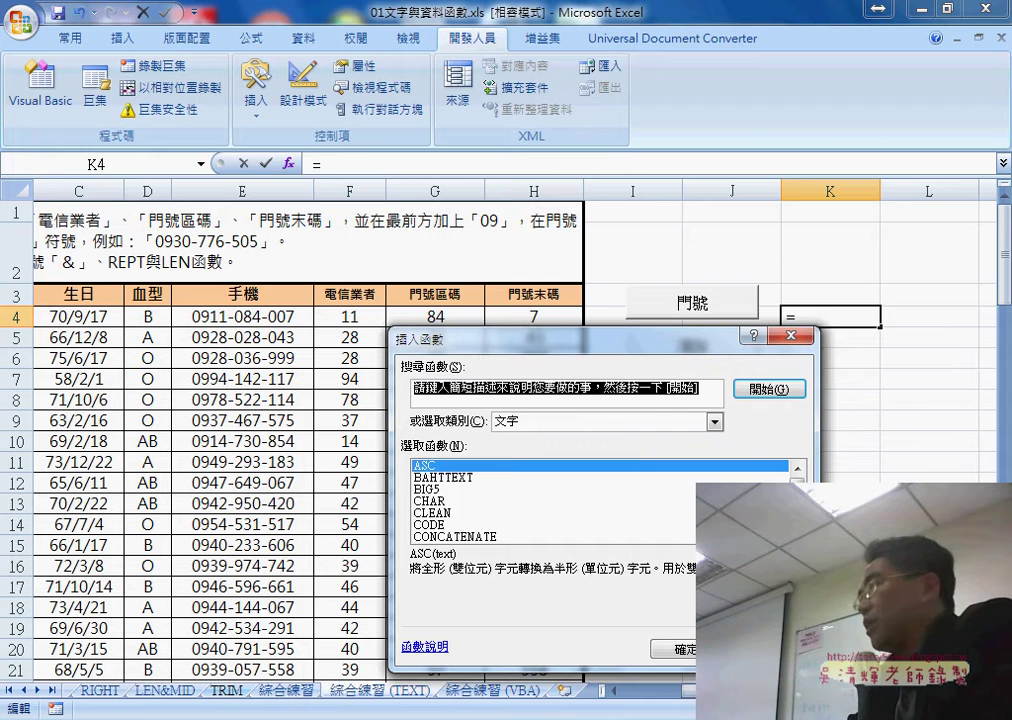
scroll(600, 500, down, 6)
scroll(600, 500, down, 4)
double_click(455, 489)
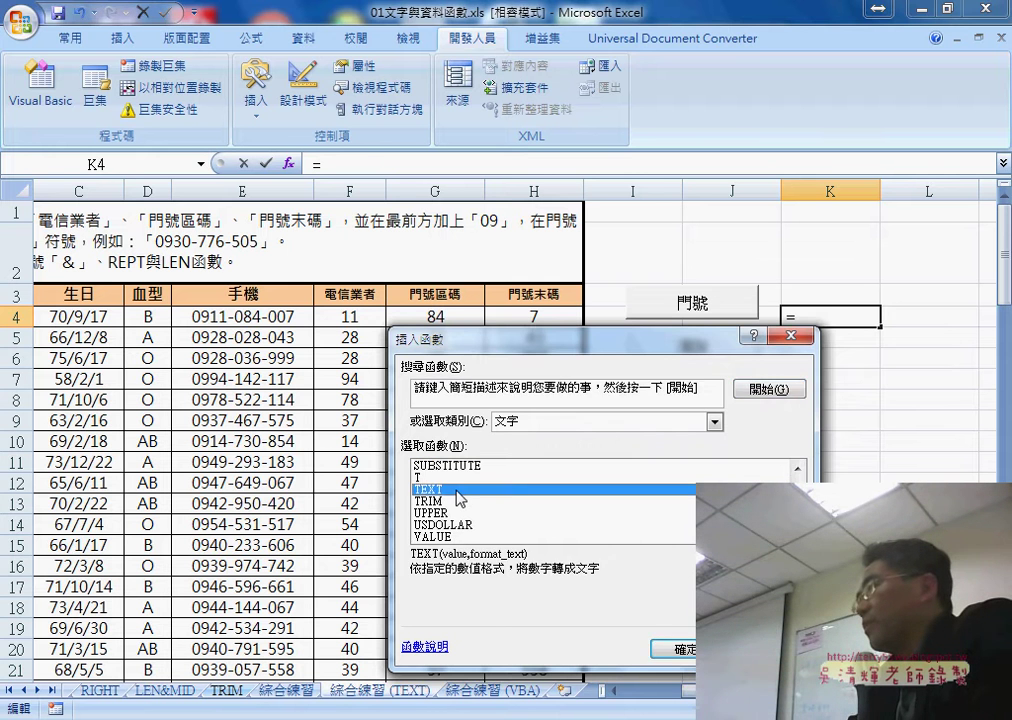
click(446, 318)
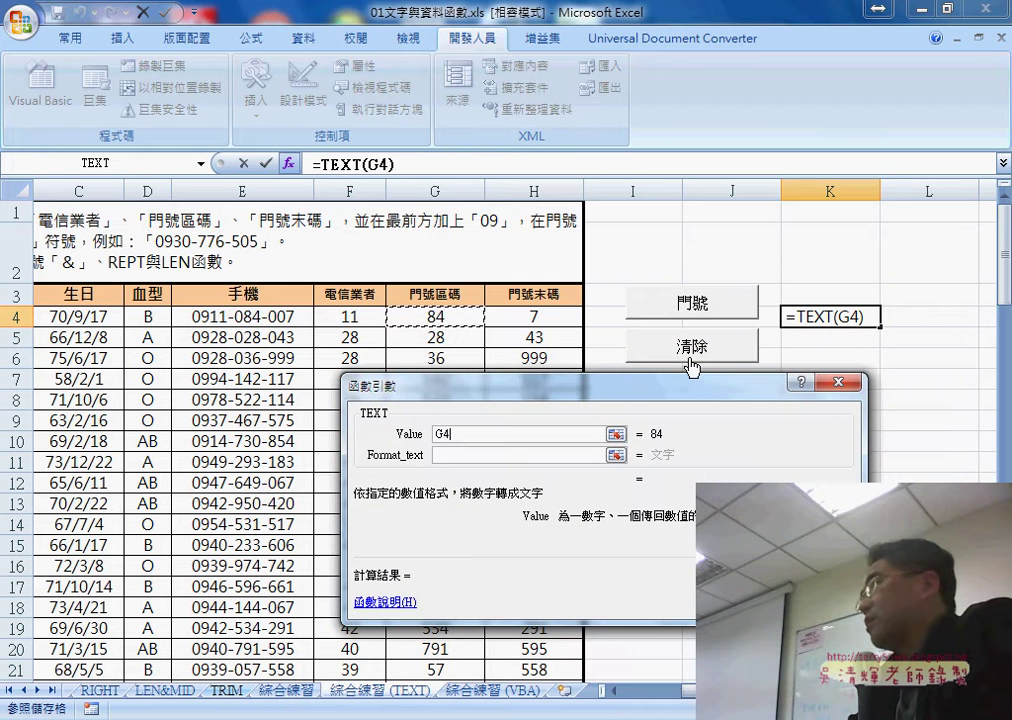
click(449, 457)
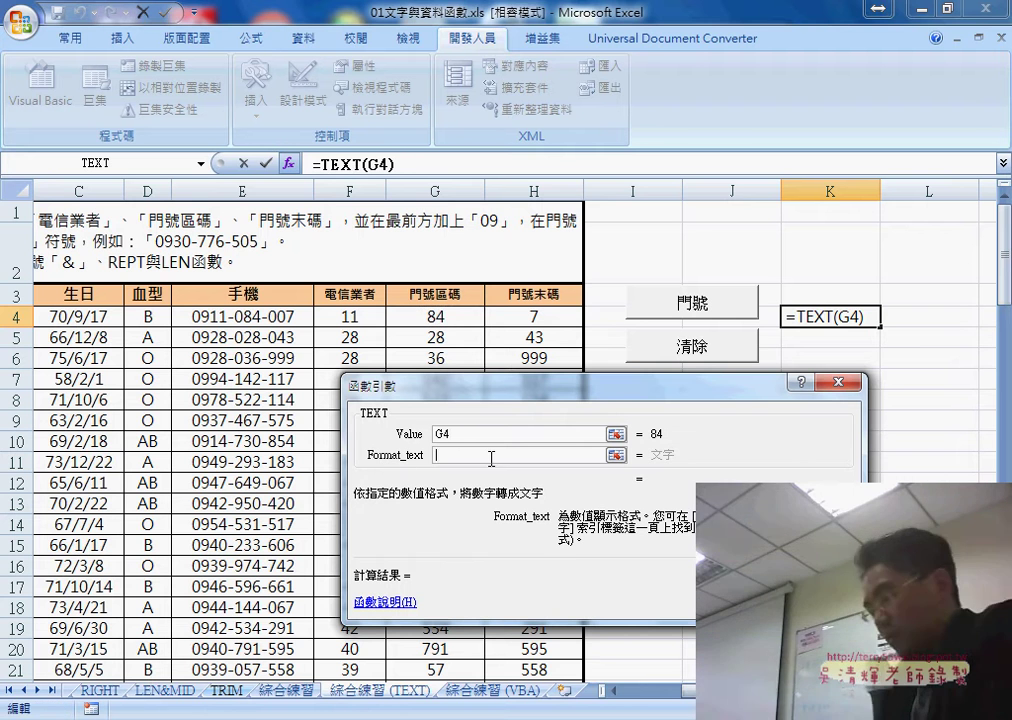
text(000)
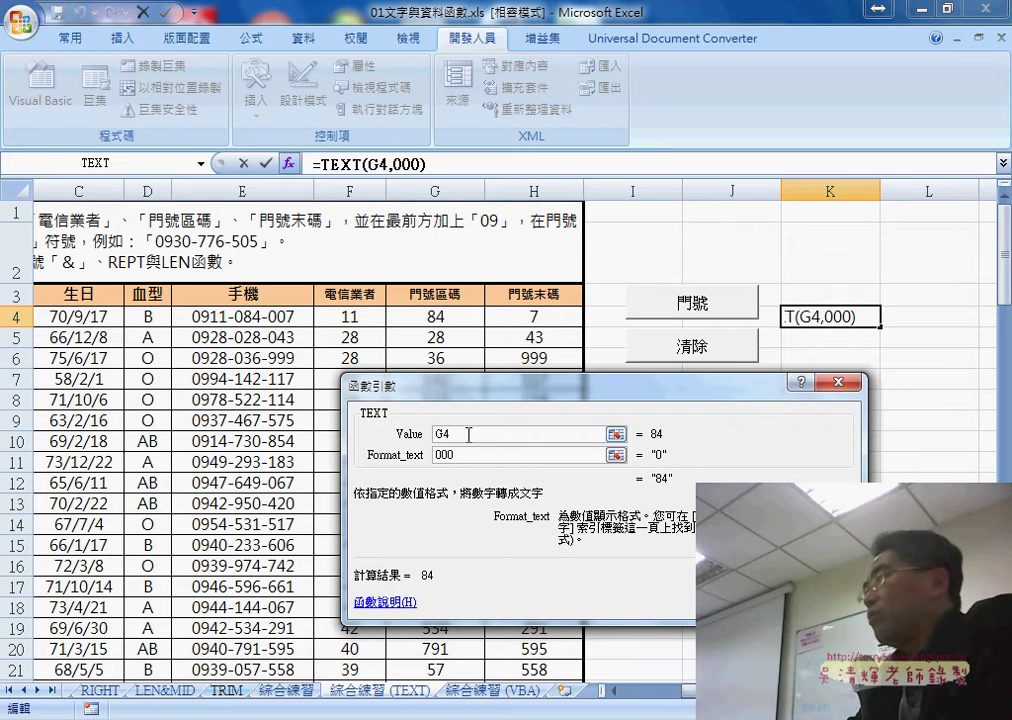
click(469, 434)
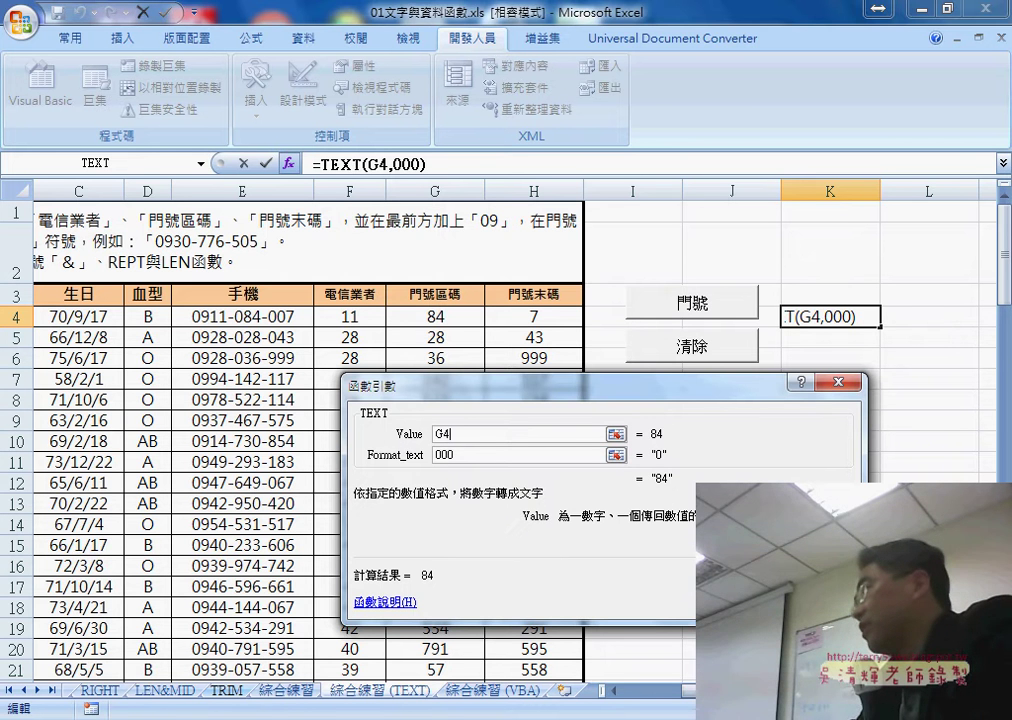
key(Return)
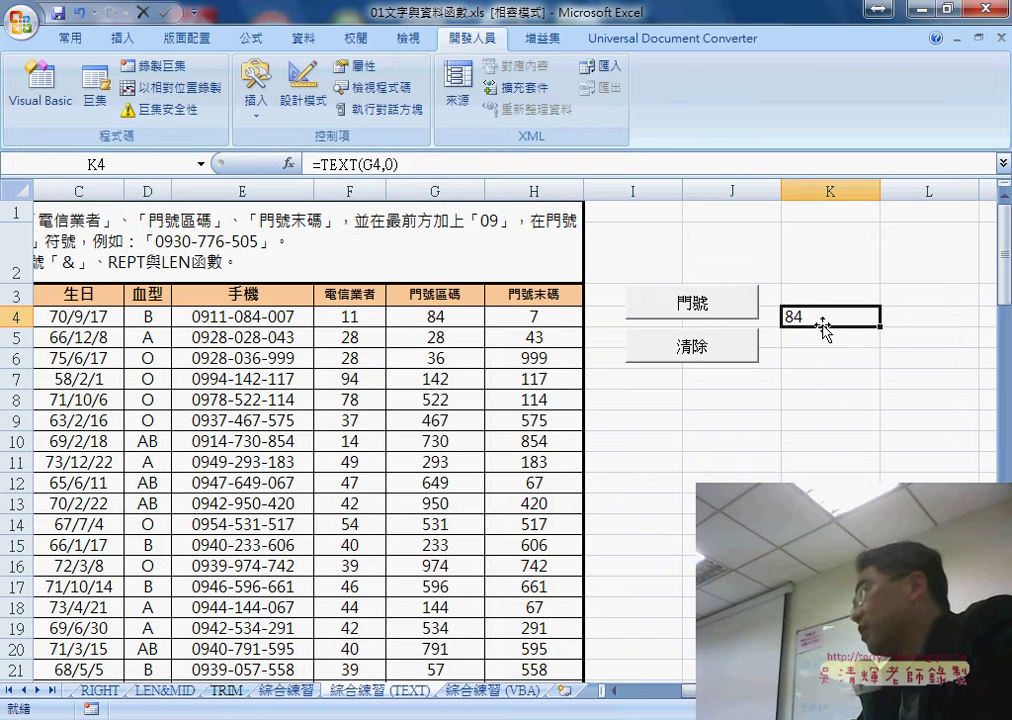
Step: Fix K4 to =TEXT(G4,"000") showing 084, and fill it right into L4 showing 007
double_click(822, 318)
click(289, 163)
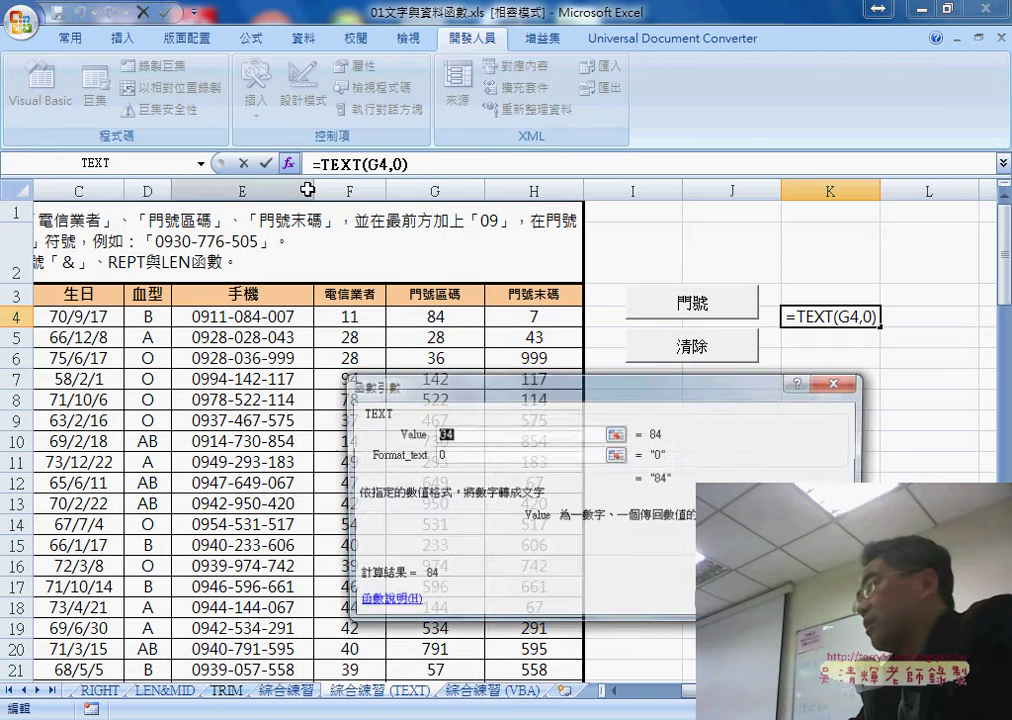
click(500, 455)
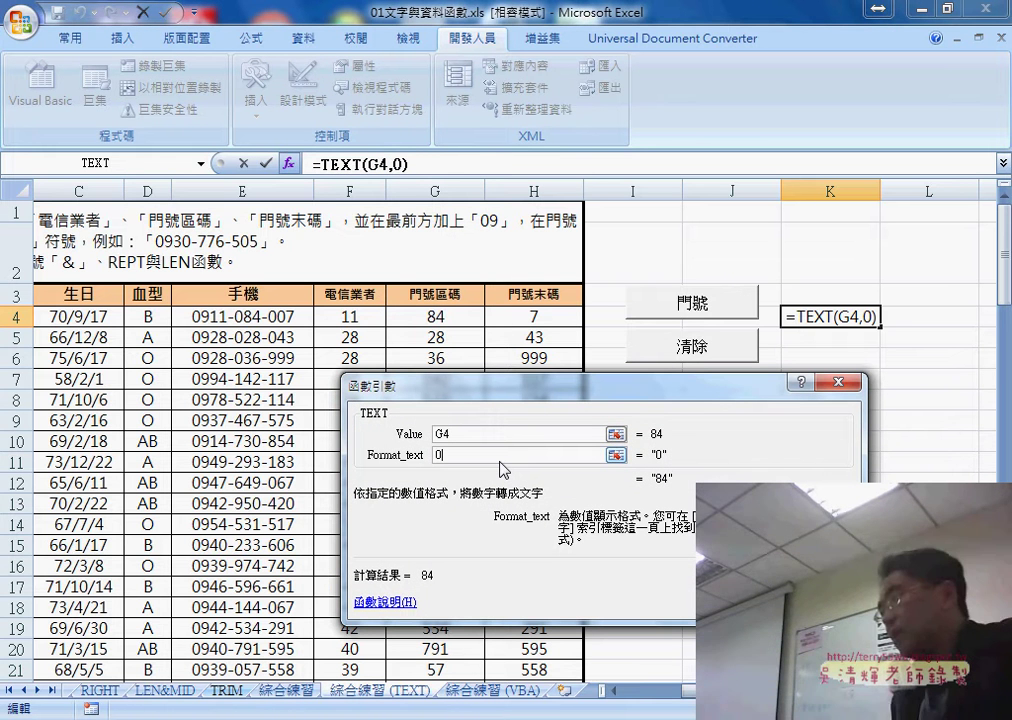
text(00)
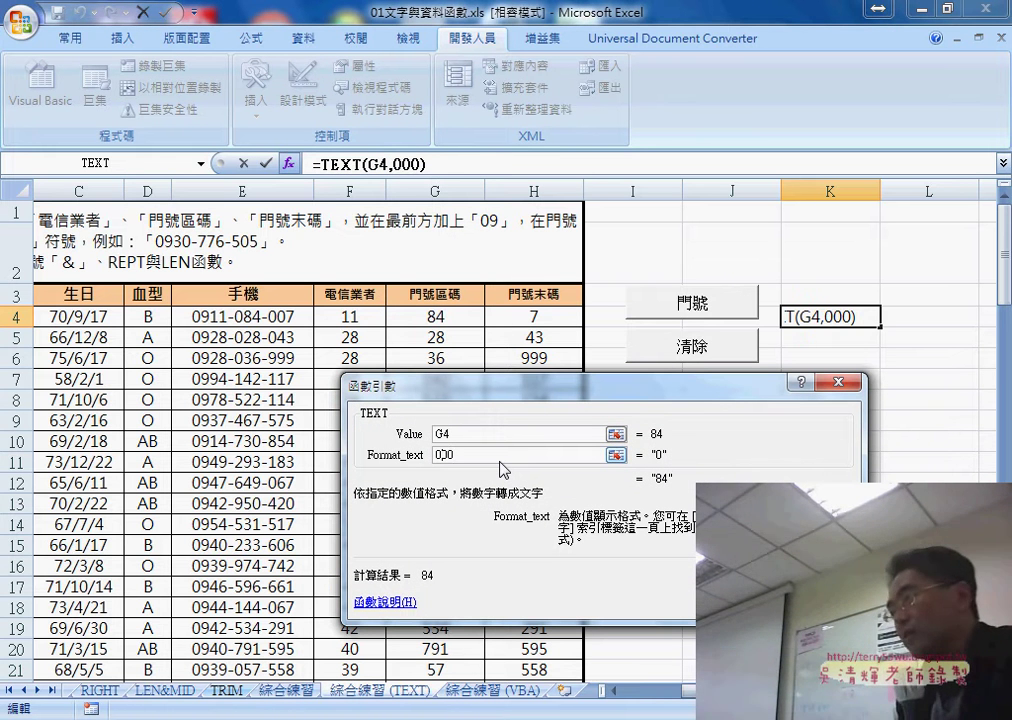
key(Home)
text(")
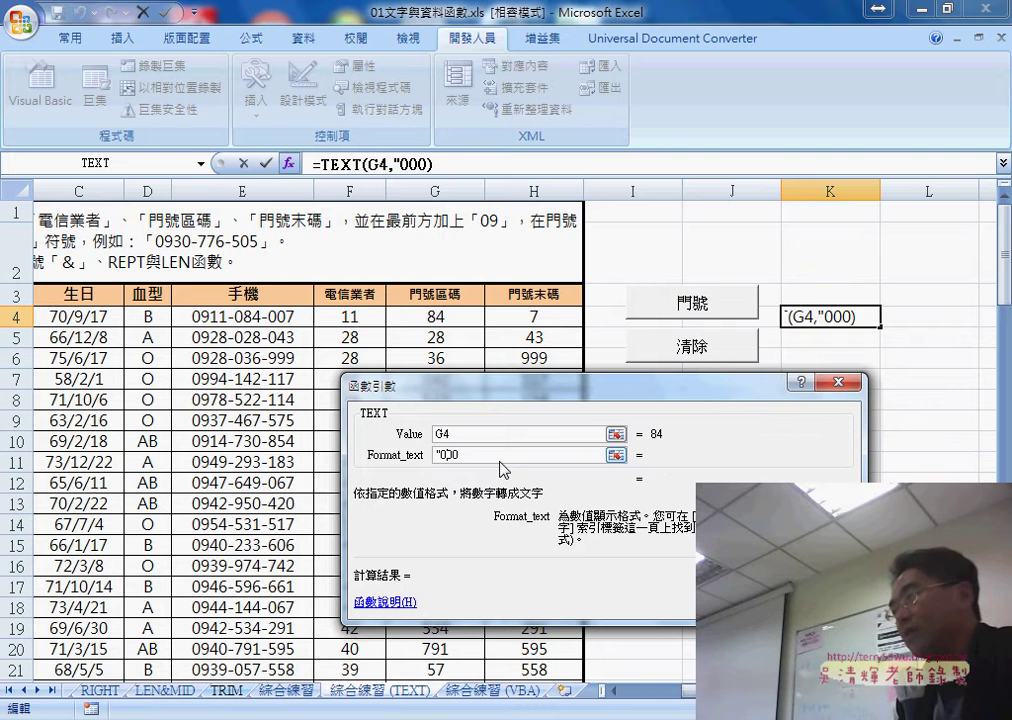
key(End)
text(")
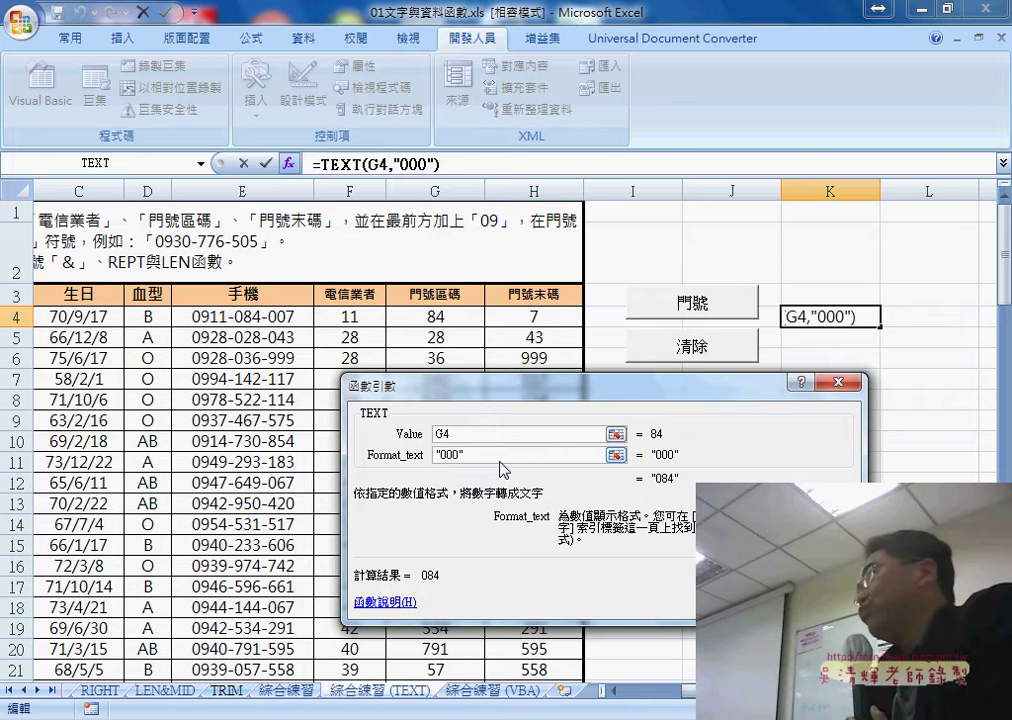
key(Return)
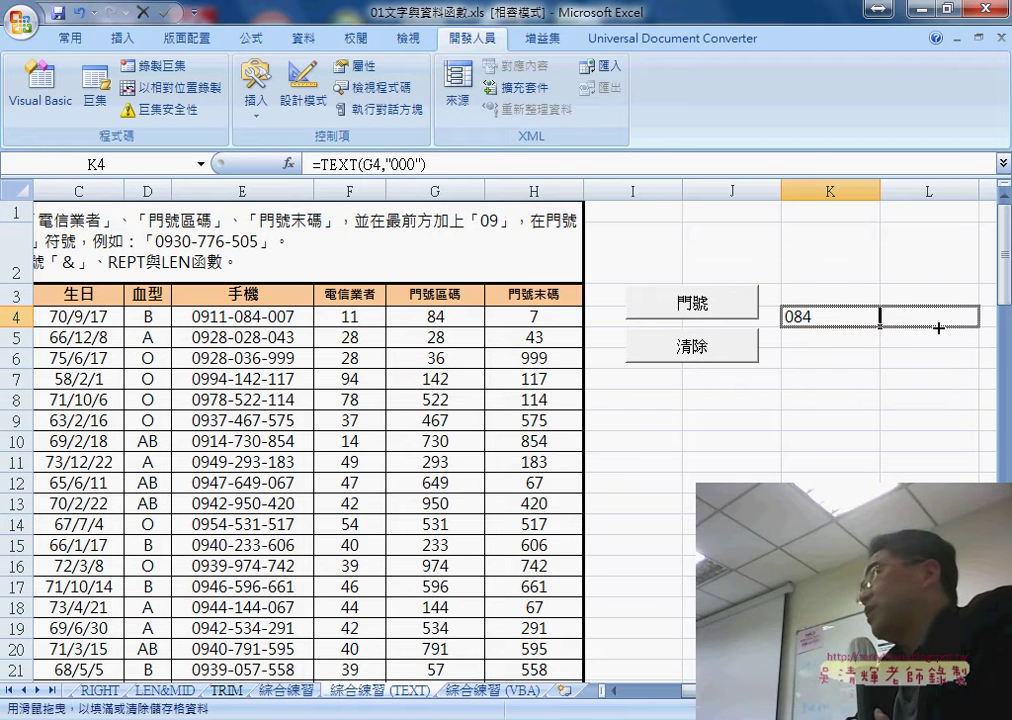
drag(883, 327, 935, 318)
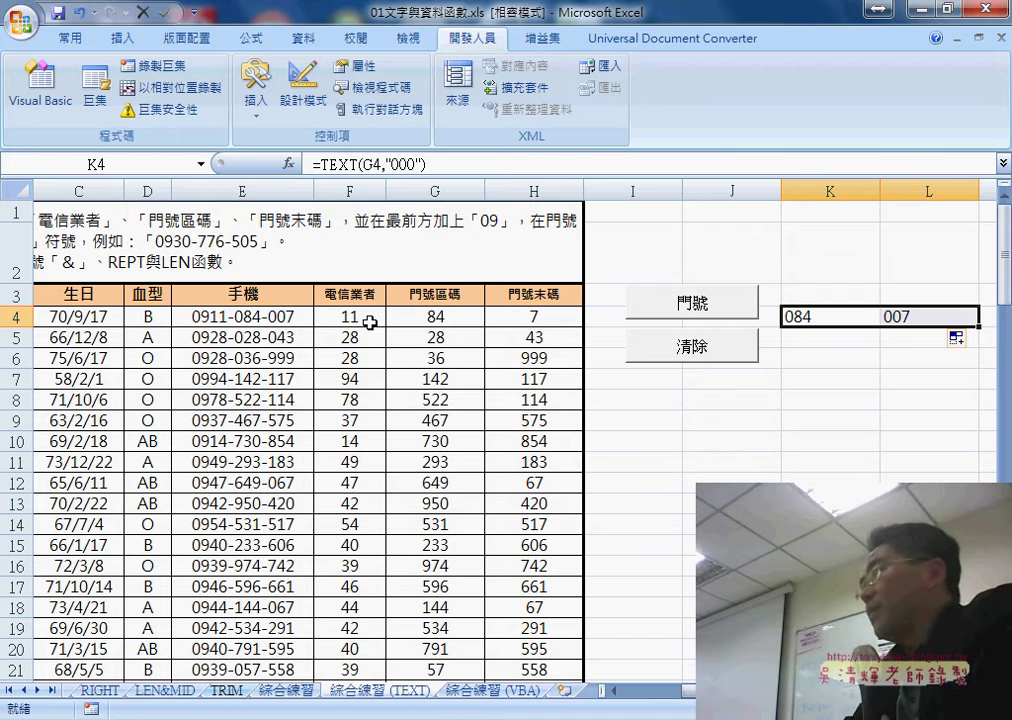
Step: In E4, replace the REPT/LEN portion with TEXT(G4,"000")
click(275, 317)
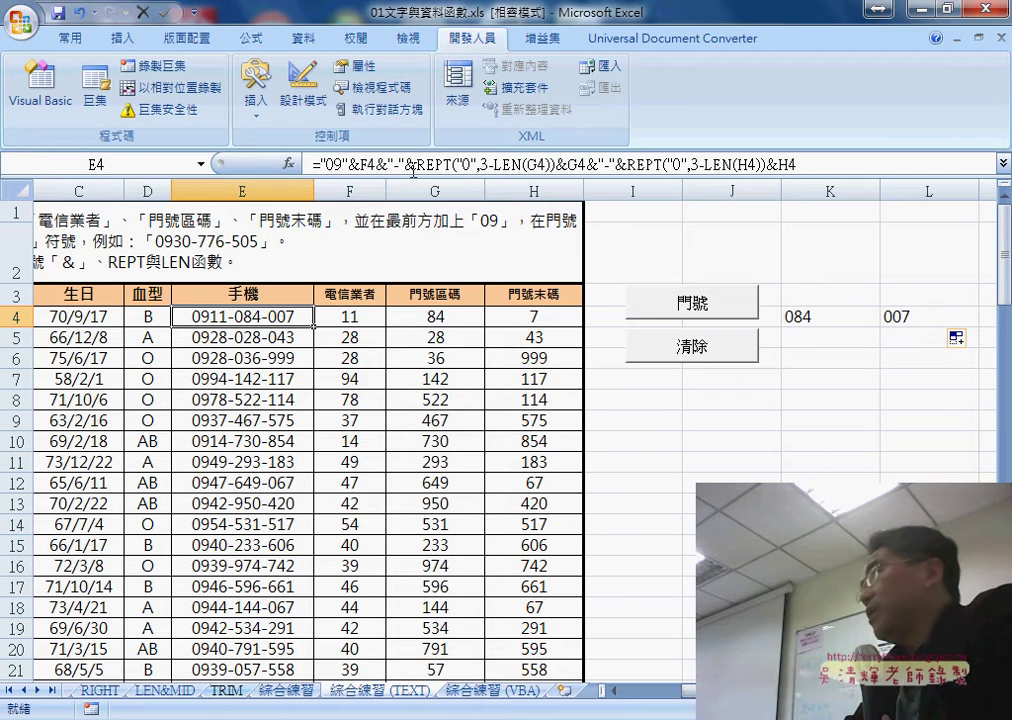
drag(414, 164, 856, 164)
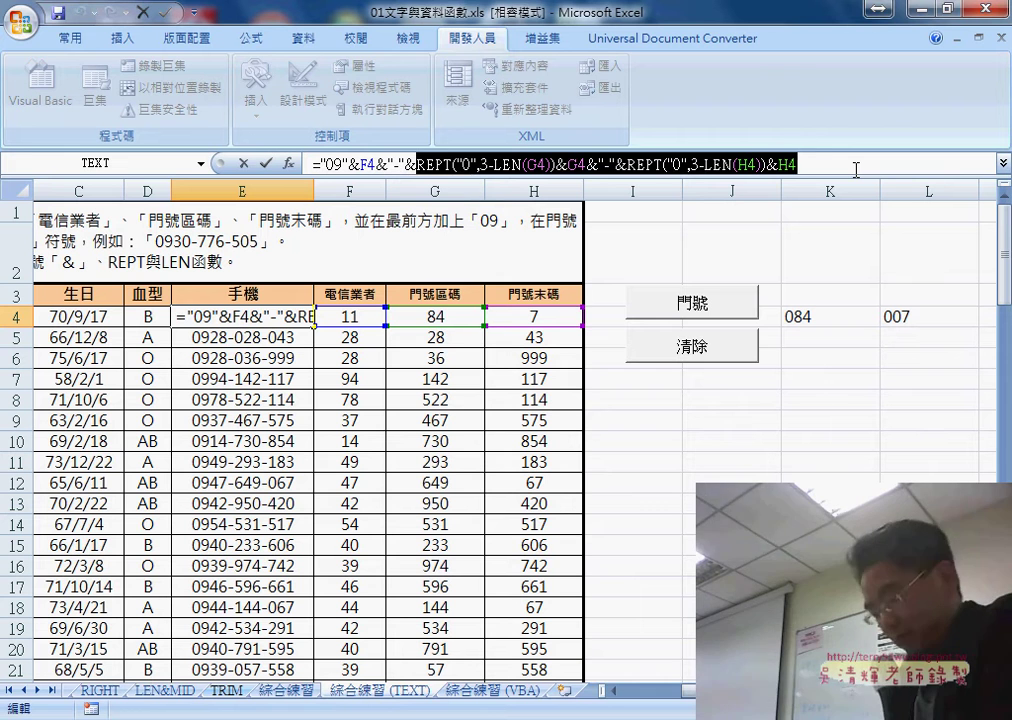
key(Delete)
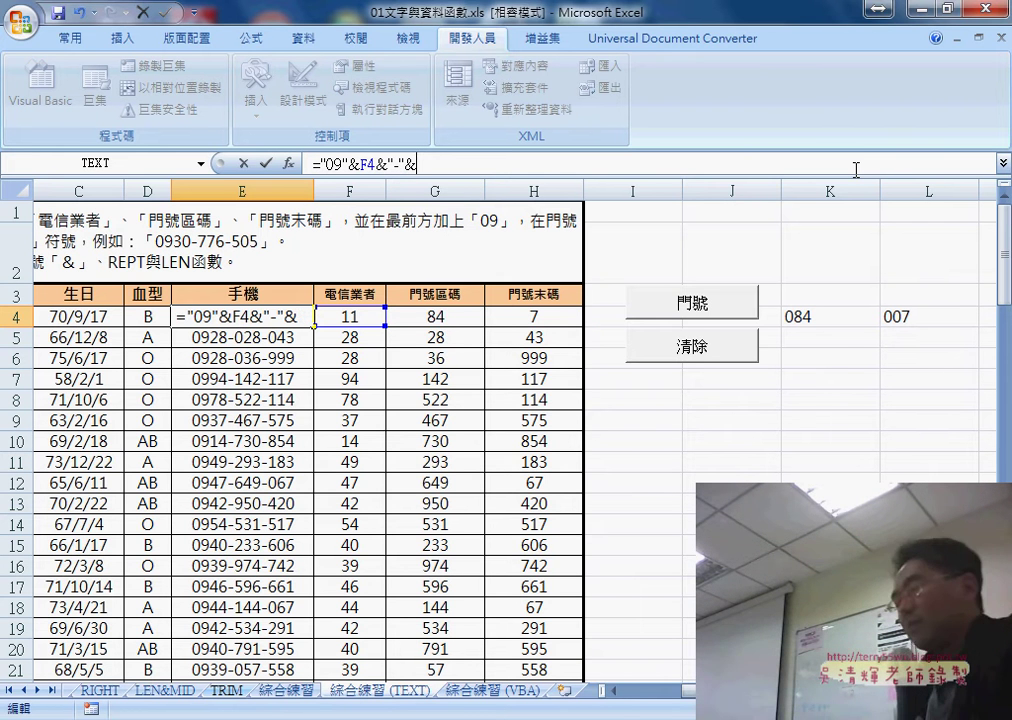
text(tex)
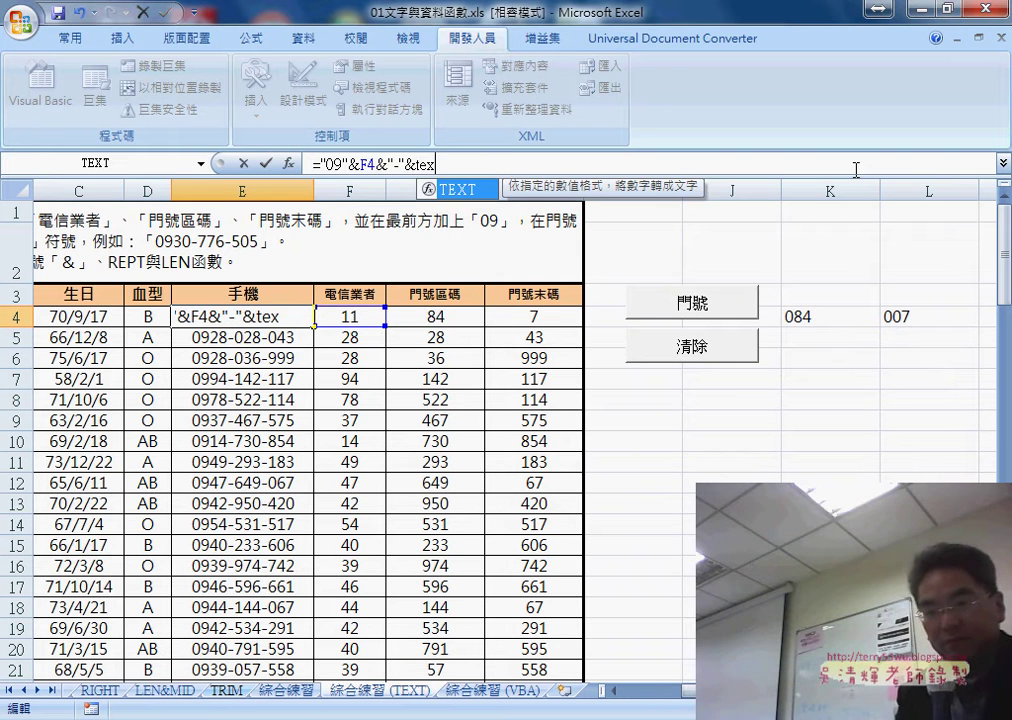
text(t()
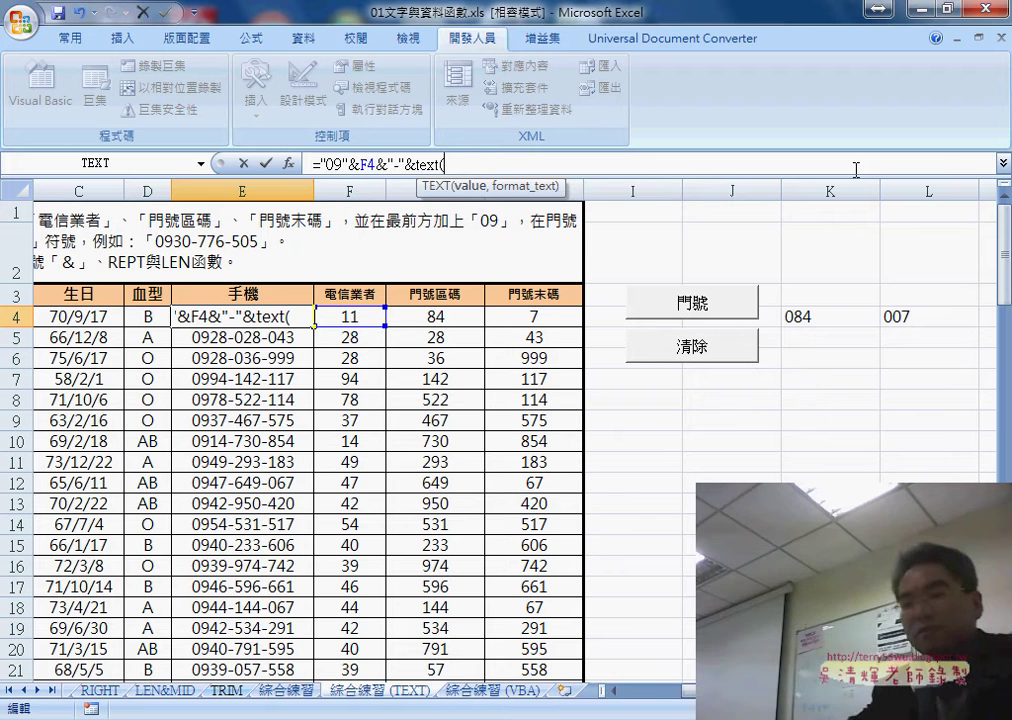
click(441, 315)
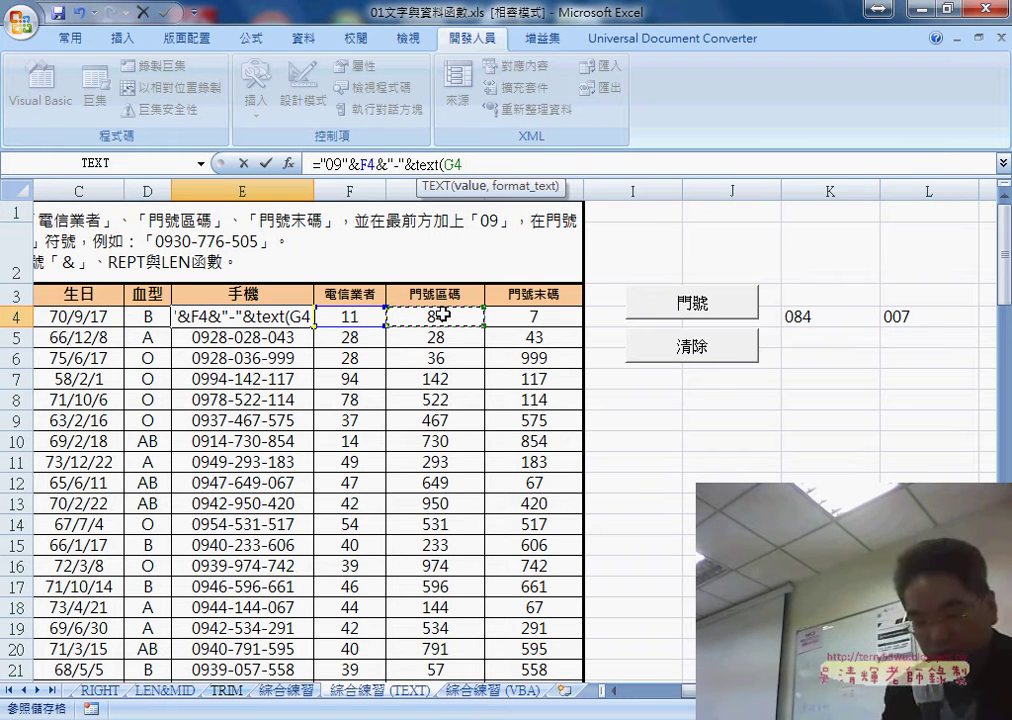
text(,)
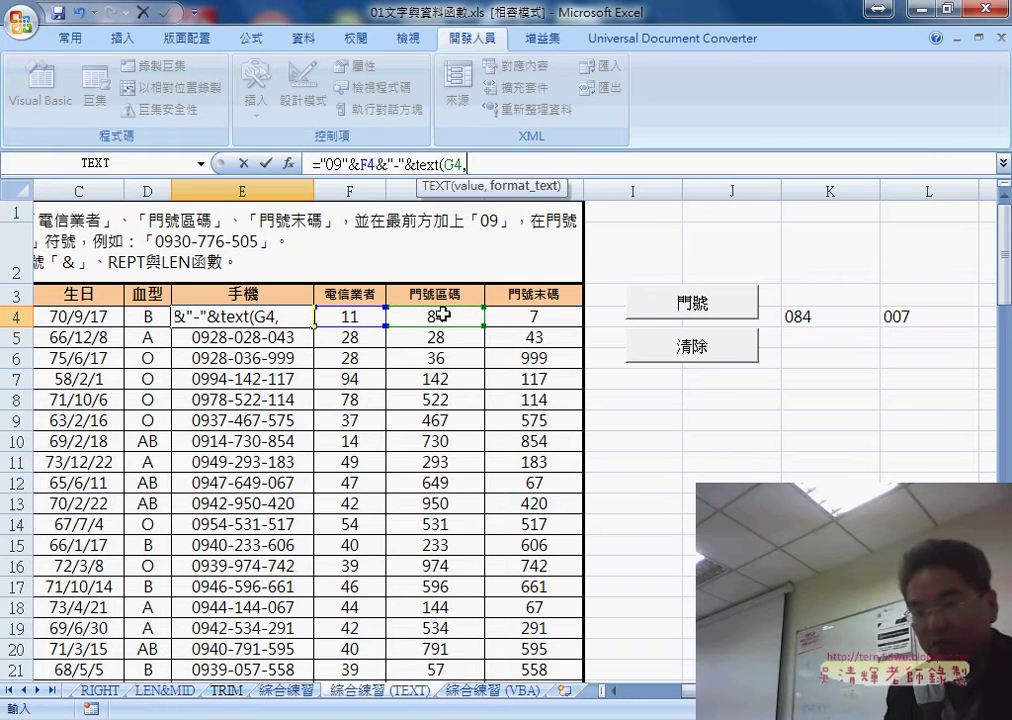
text("00)
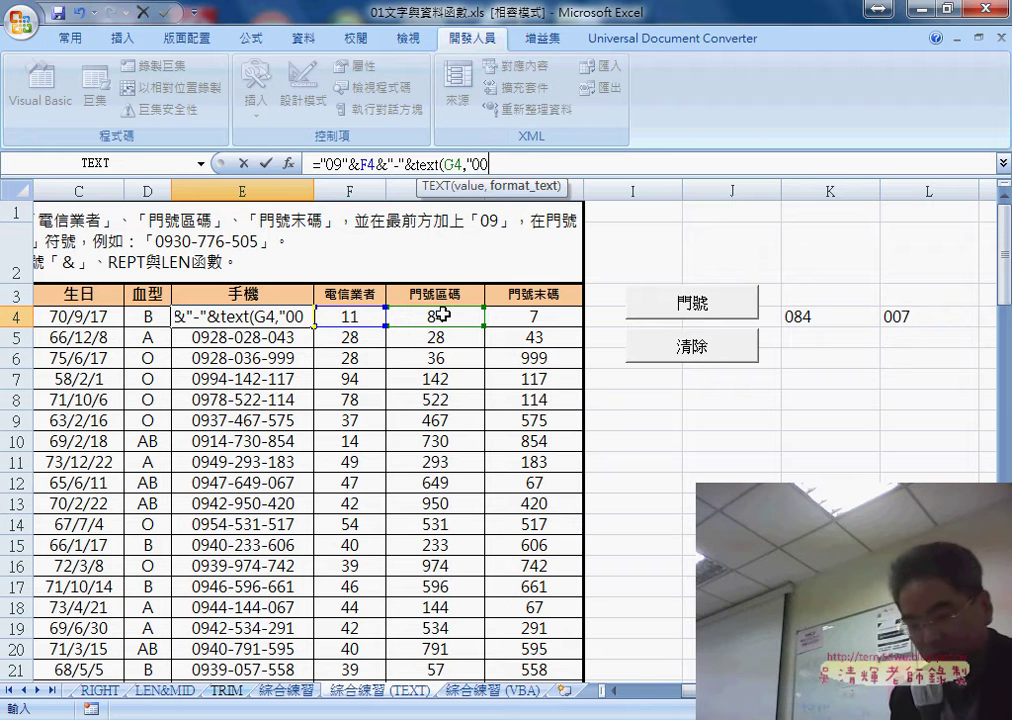
text(0")
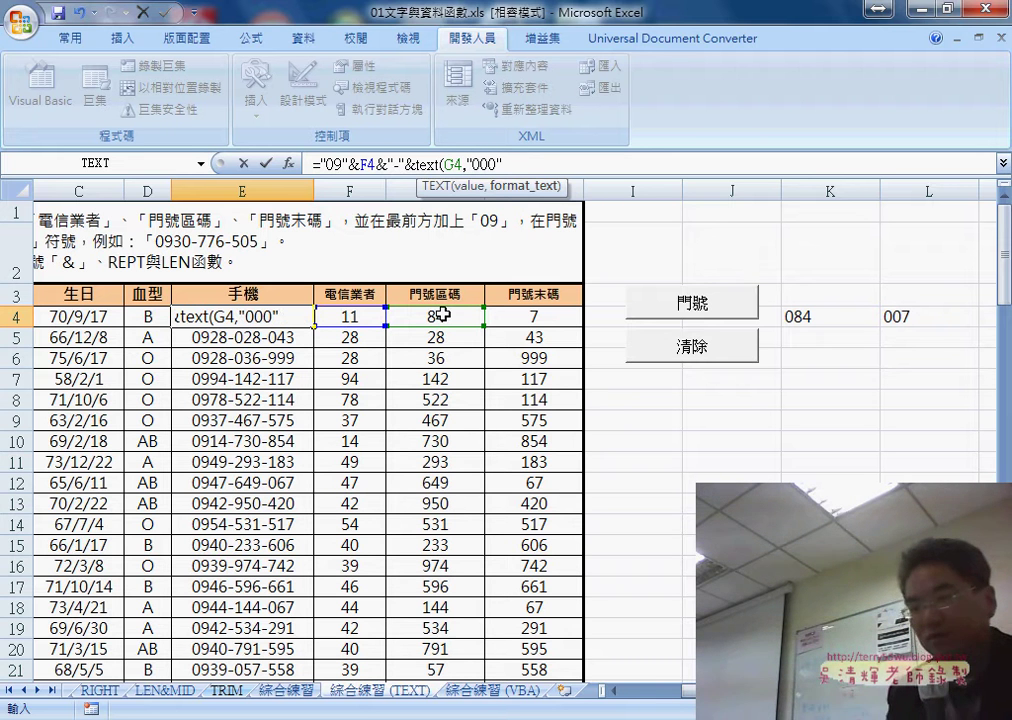
text())
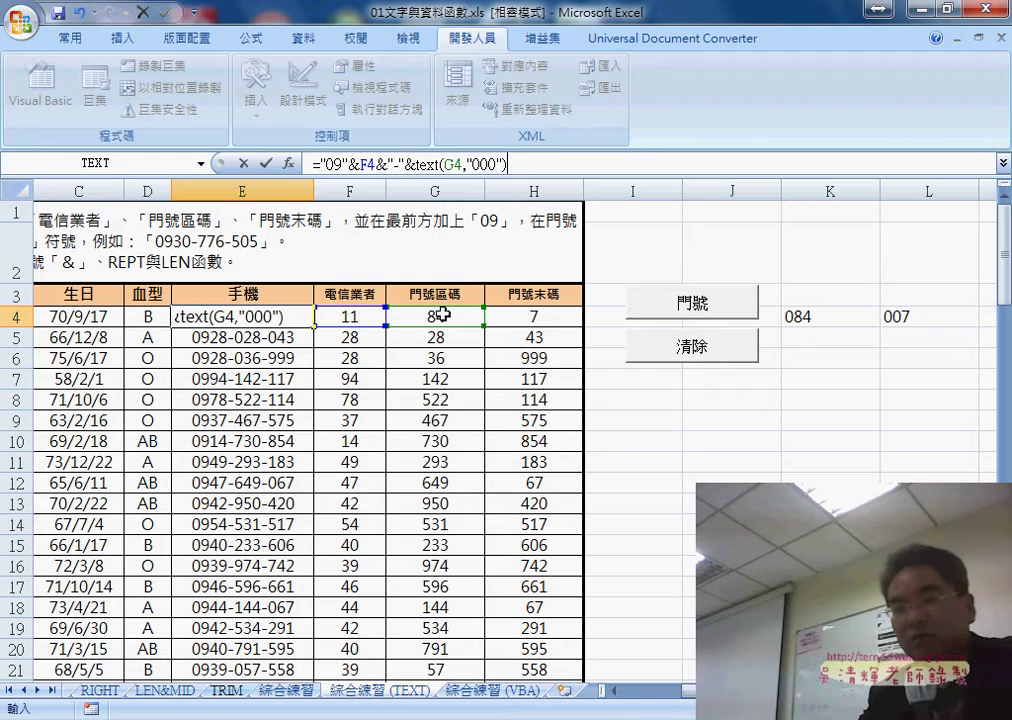
click(266, 164)
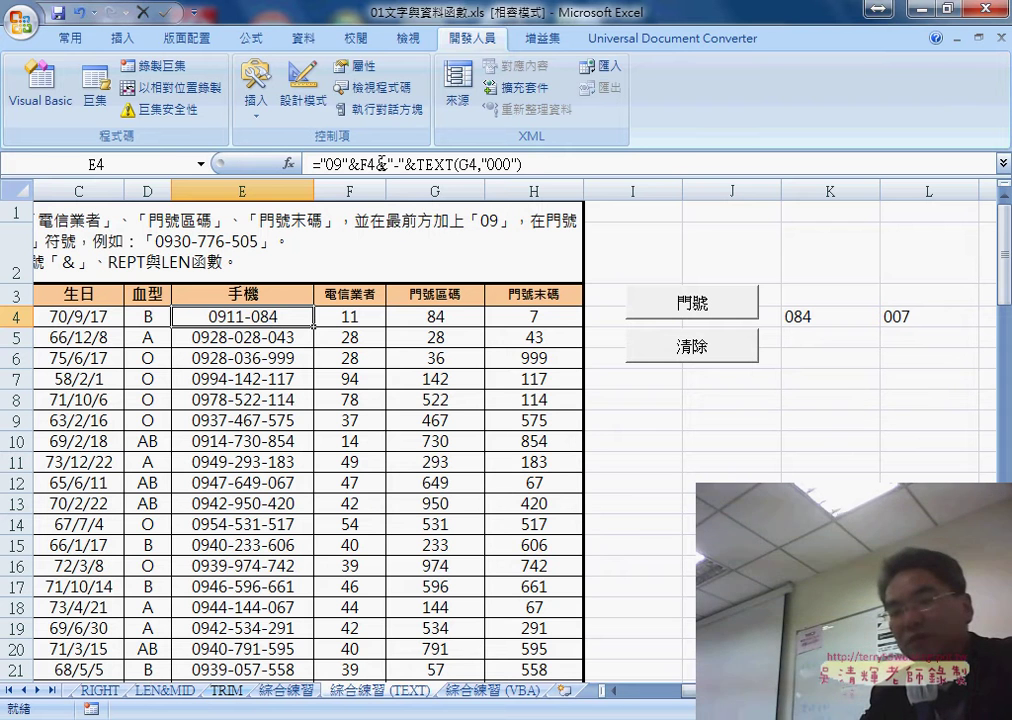
Step: Copy the dash-TEXT part, retarget it to H4, and fill E4's formula down to E21
drag(381, 163, 522, 163)
right_click(479, 165)
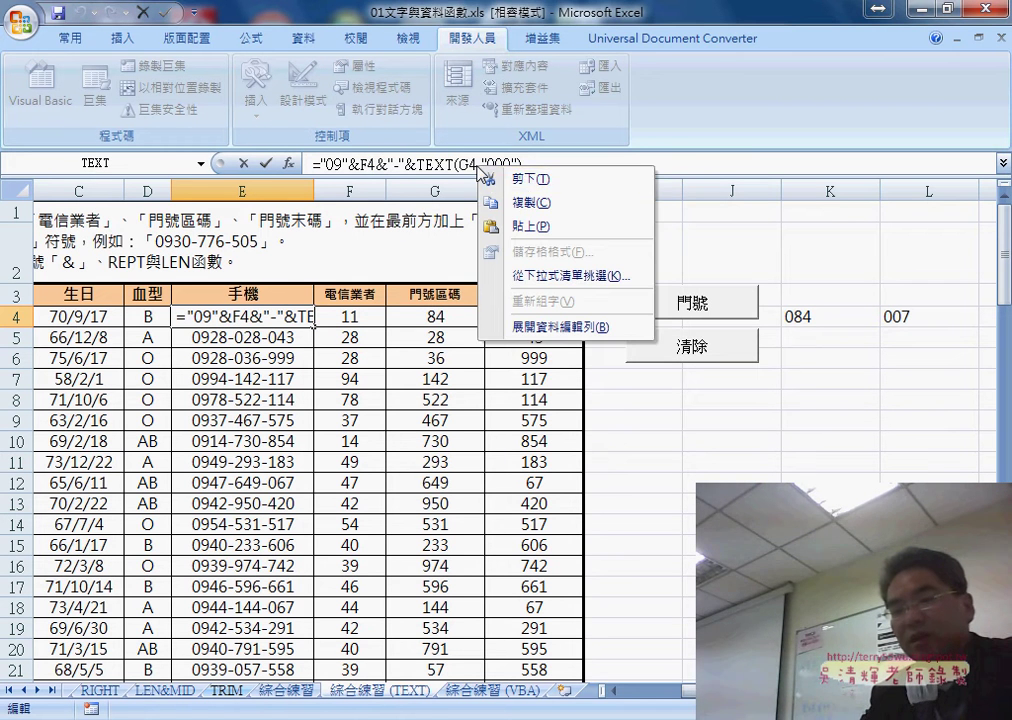
click(522, 204)
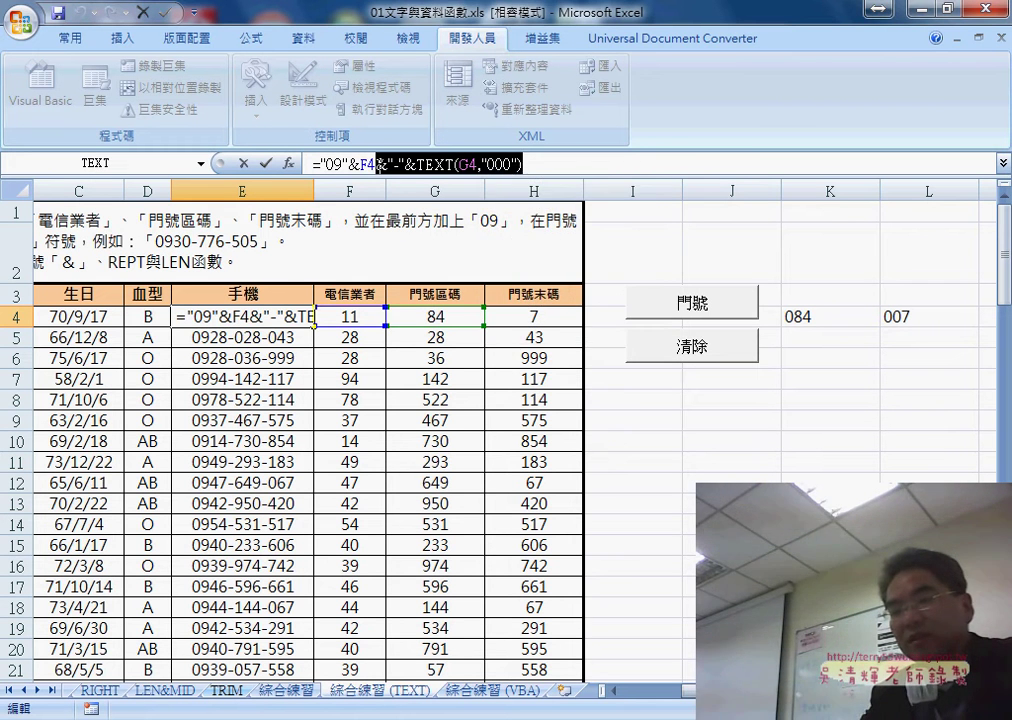
click(610, 165)
right_click(545, 165)
click(592, 228)
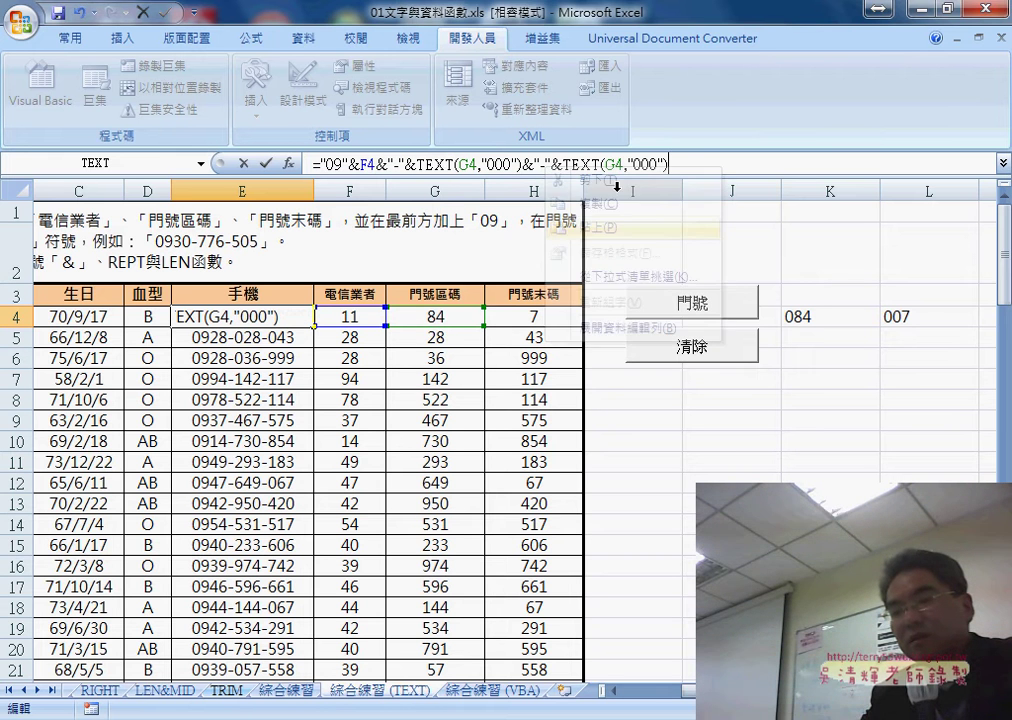
double_click(619, 164)
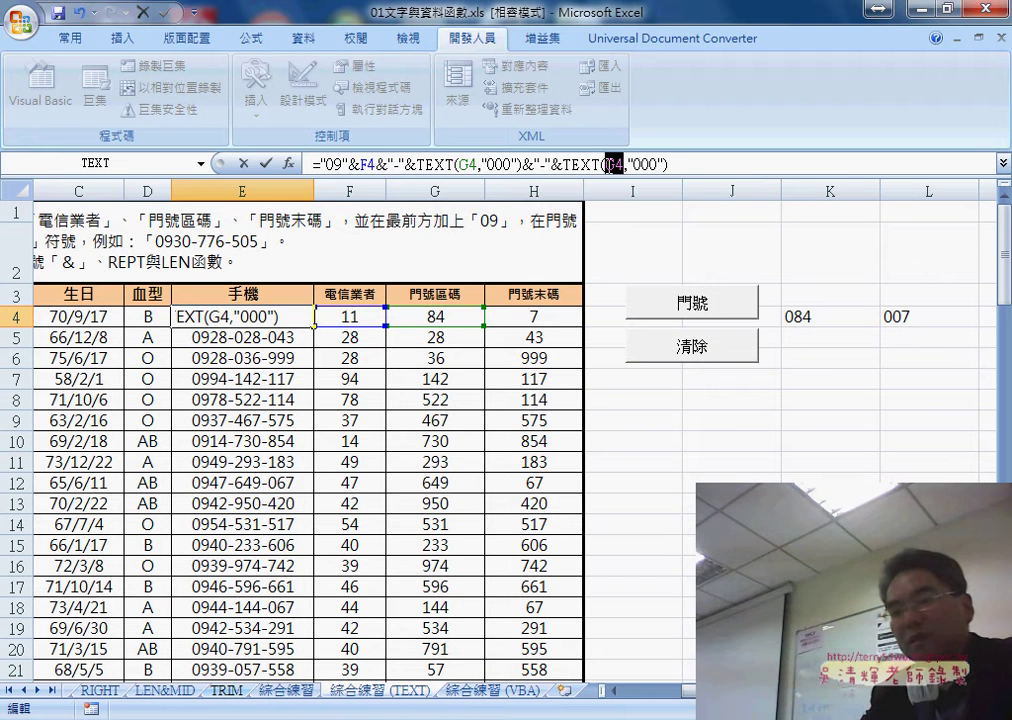
click(548, 315)
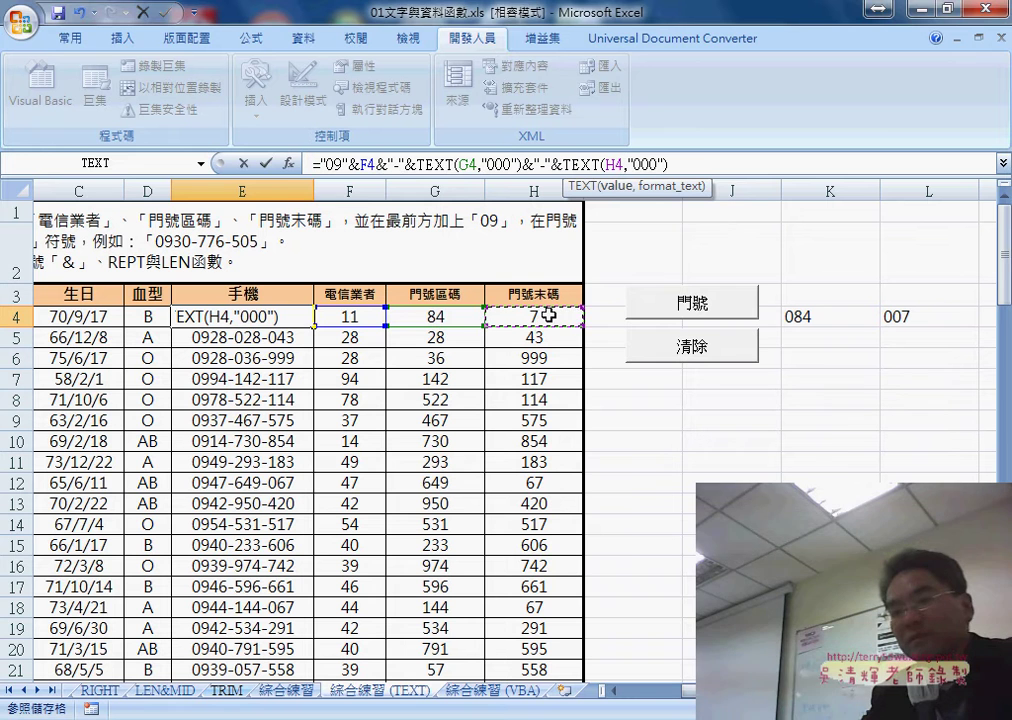
click(265, 163)
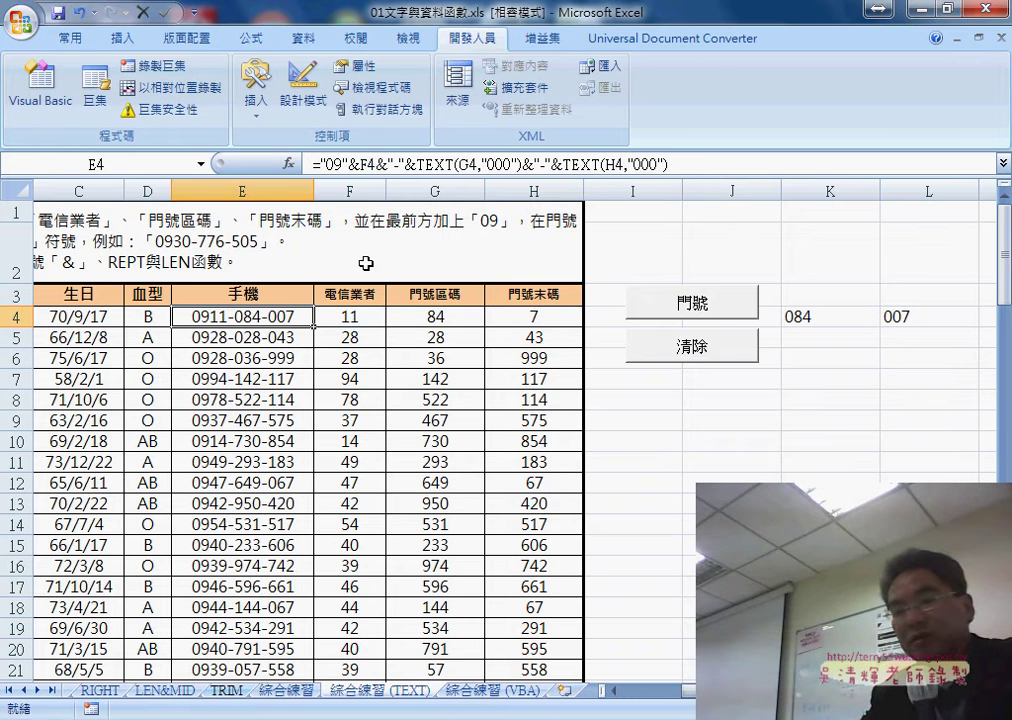
double_click(316, 327)
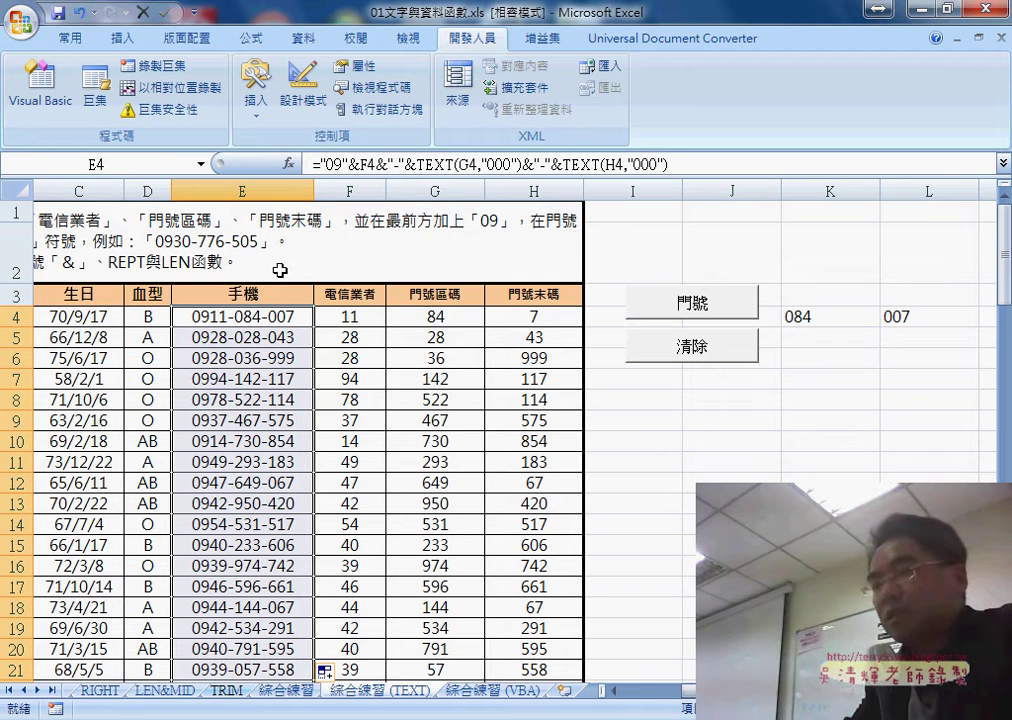
drag(417, 163, 523, 164)
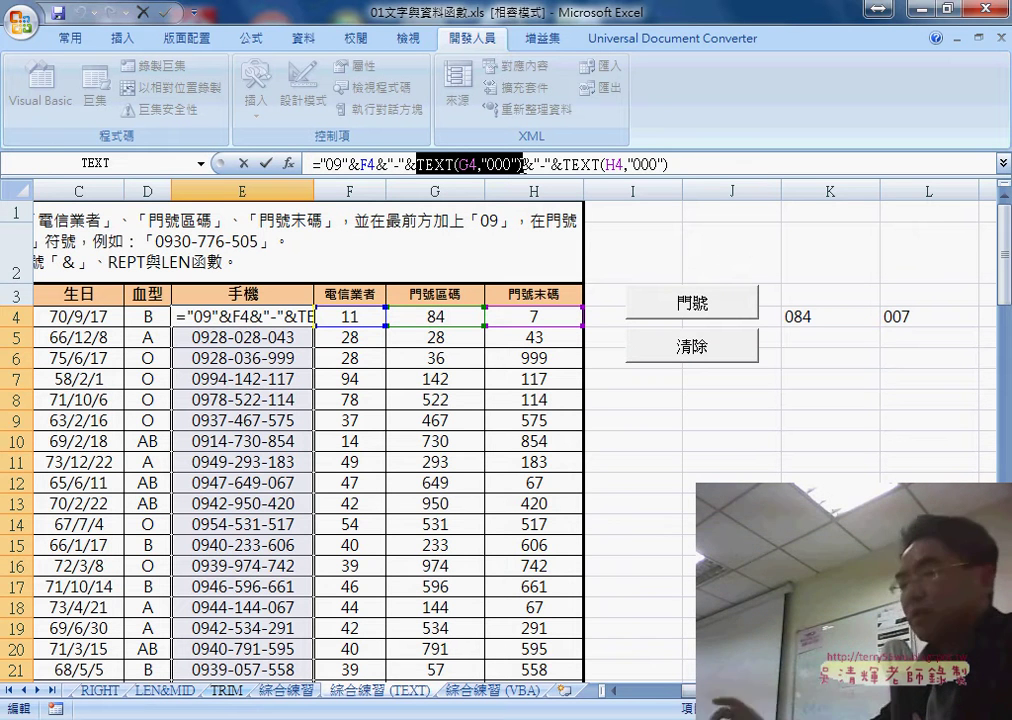
key(Right)
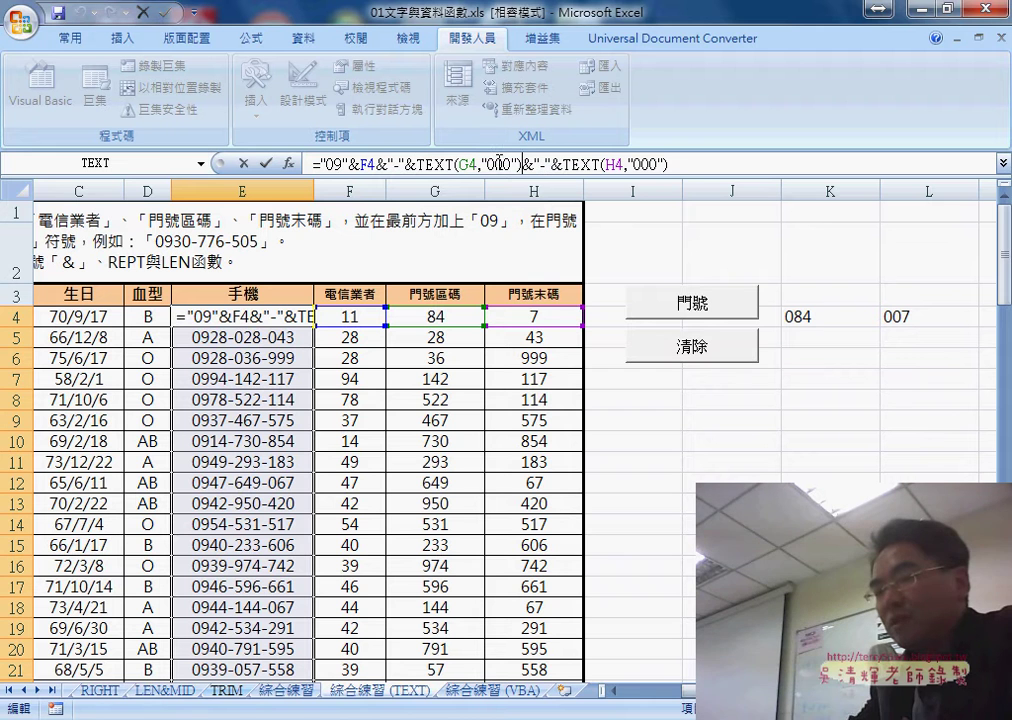
drag(513, 163, 519, 160)
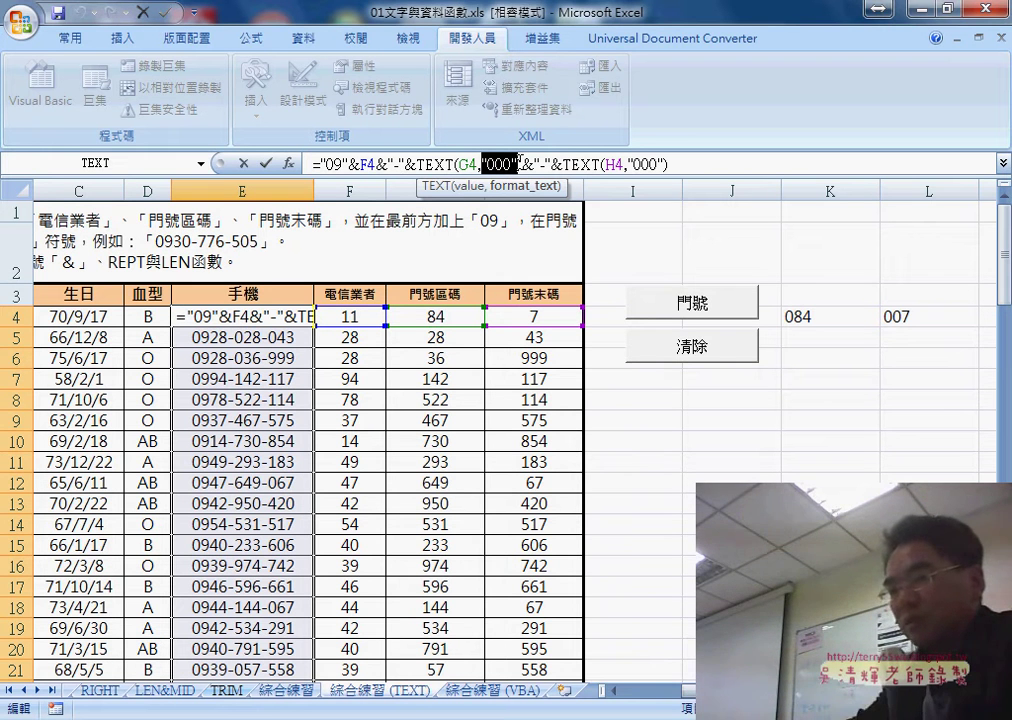
click(266, 163)
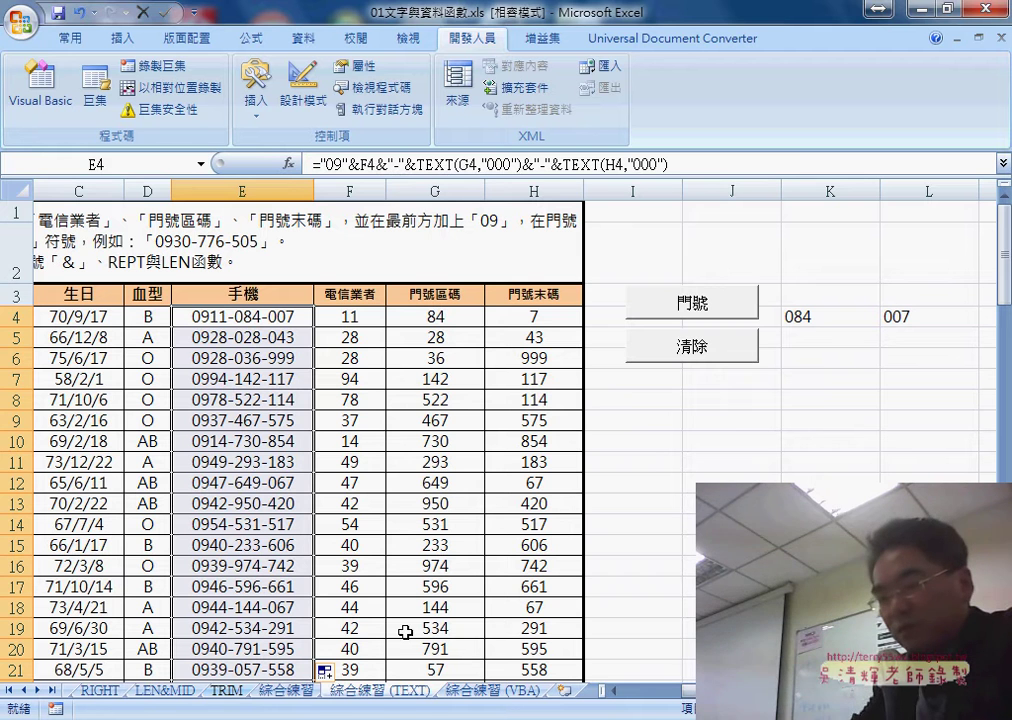
Step: On the 綜合練習 (VBA) sheet, run 清除, then 門號 to fill column E, then 清除 again
click(493, 692)
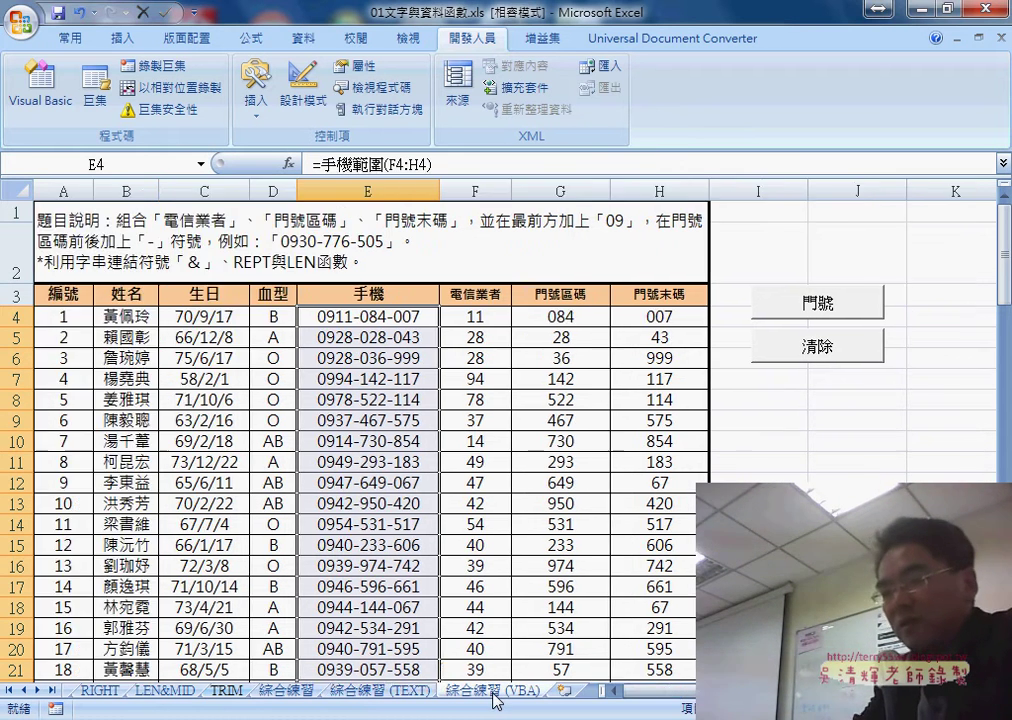
click(798, 352)
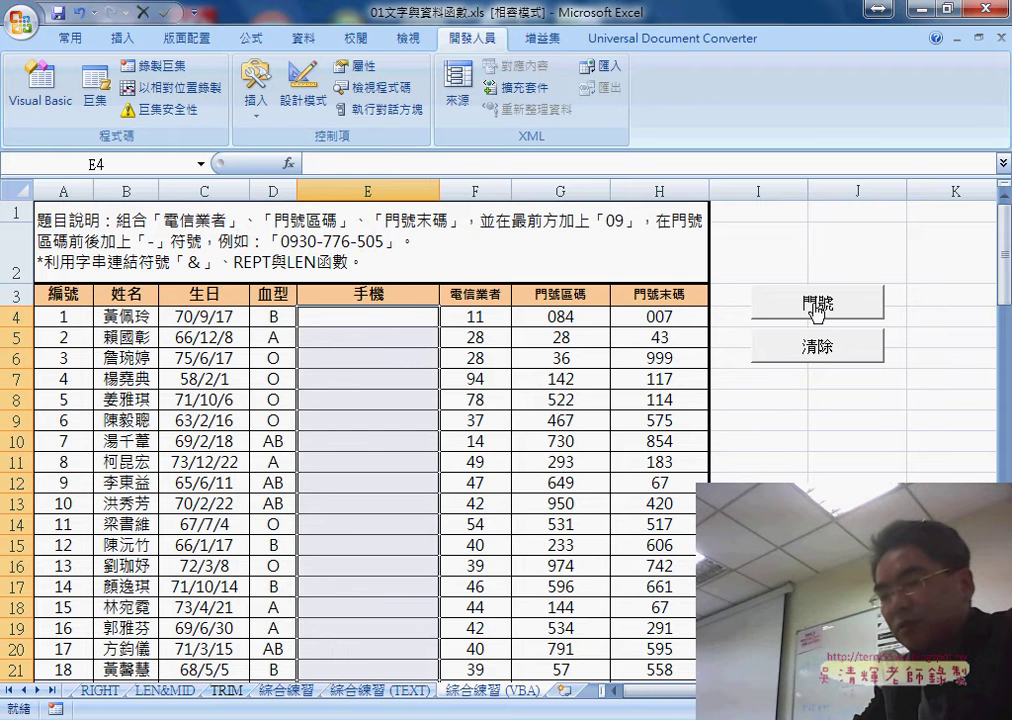
click(818, 308)
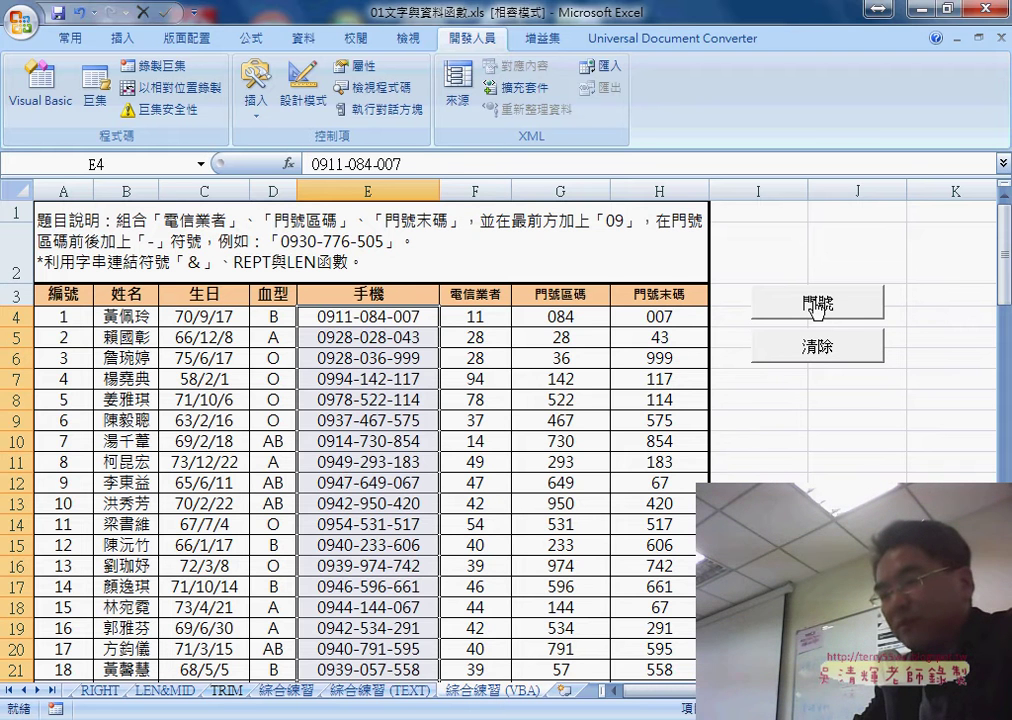
click(818, 350)
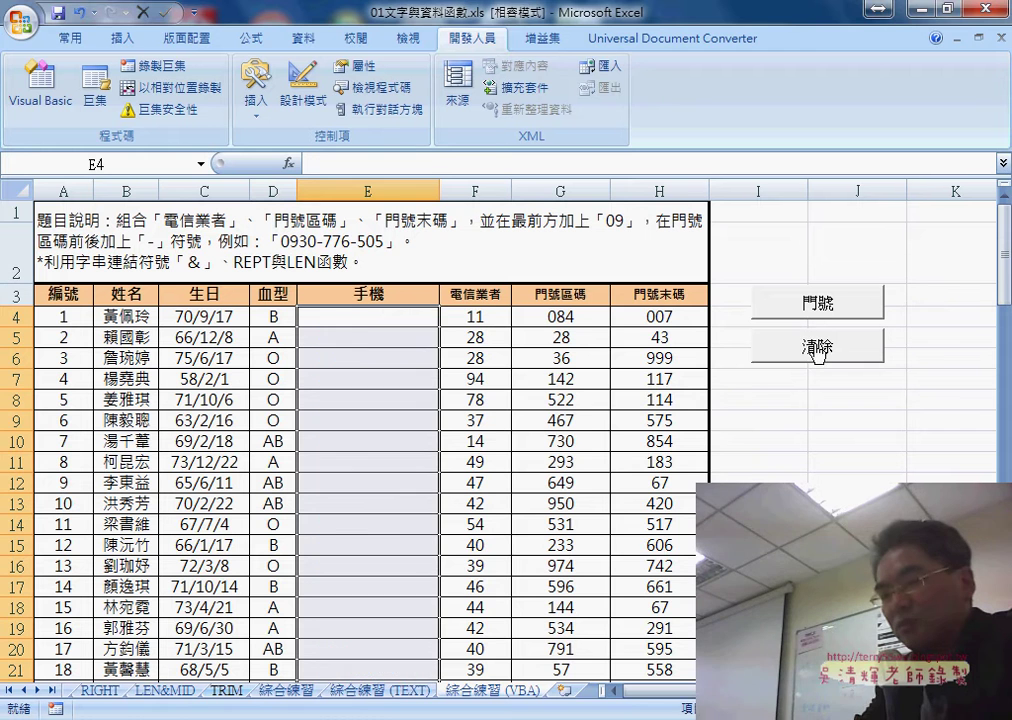
click(291, 167)
drag(505, 350, 510, 246)
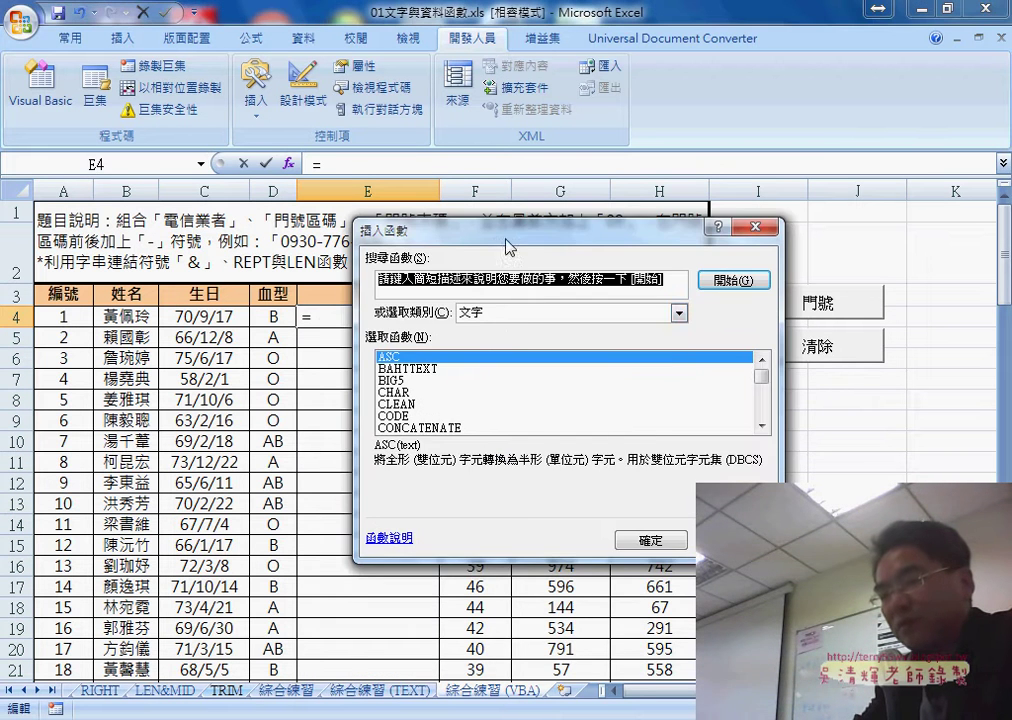
click(534, 316)
click(480, 458)
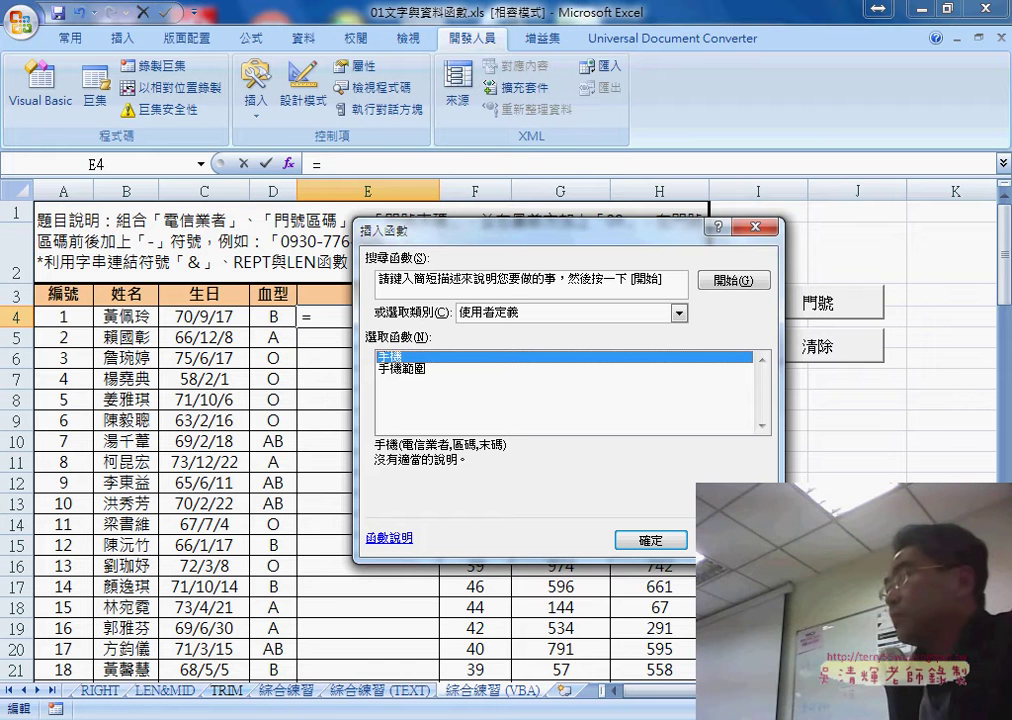
key(Escape)
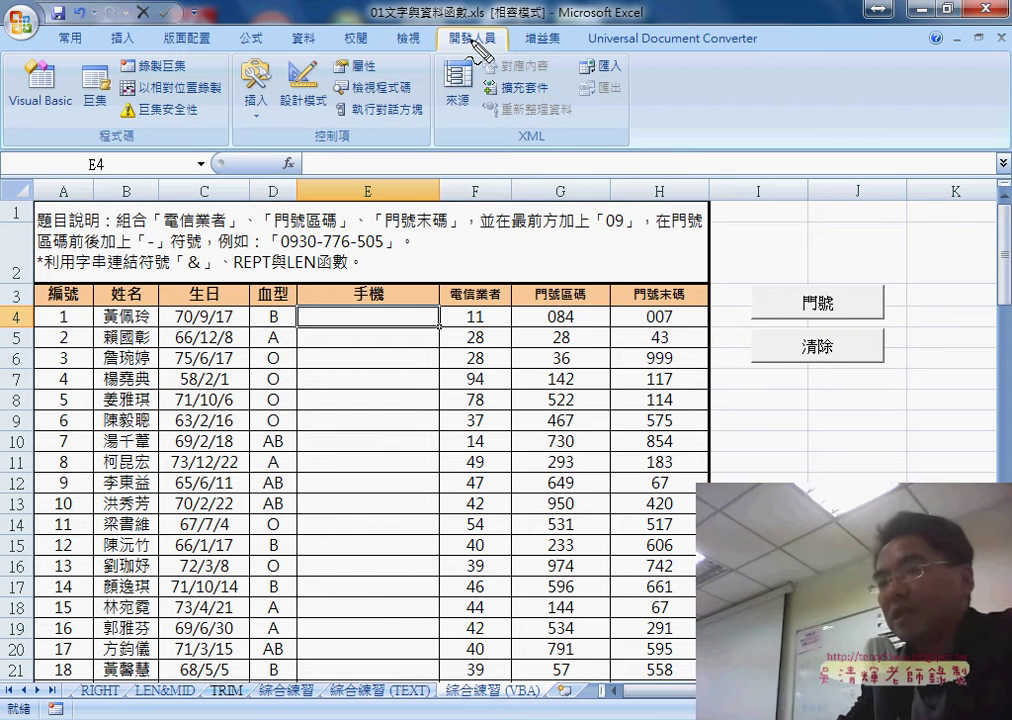
mouse_move(437, 32)
mouse_down()
mouse_move(462, 55)
mouse_move(500, 60)
mouse_up()
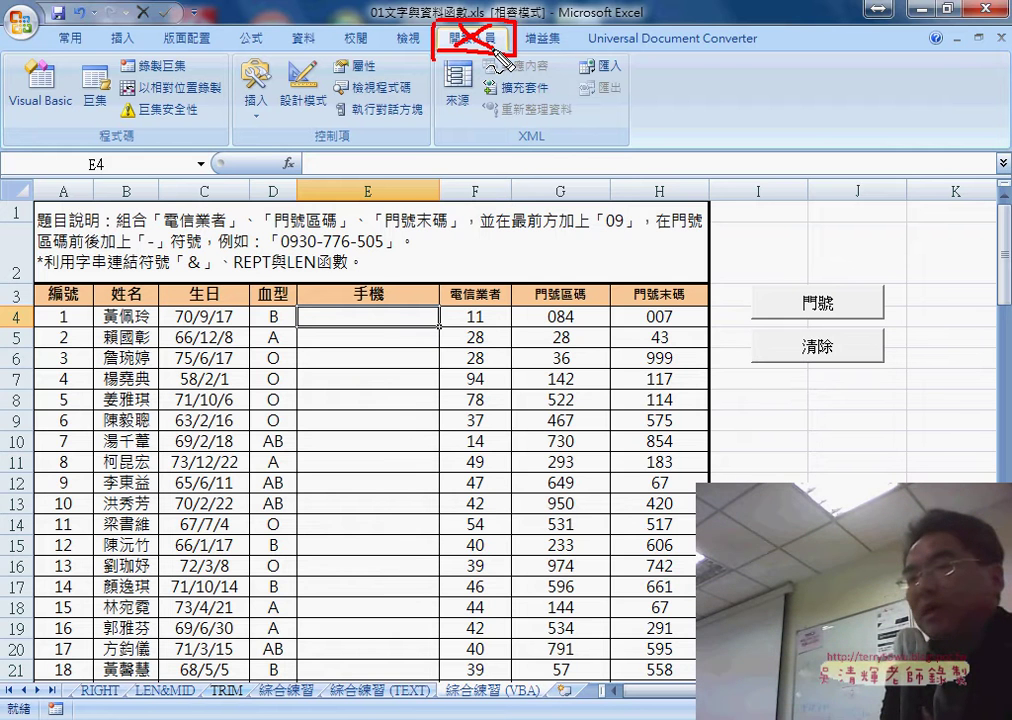
key(Escape)
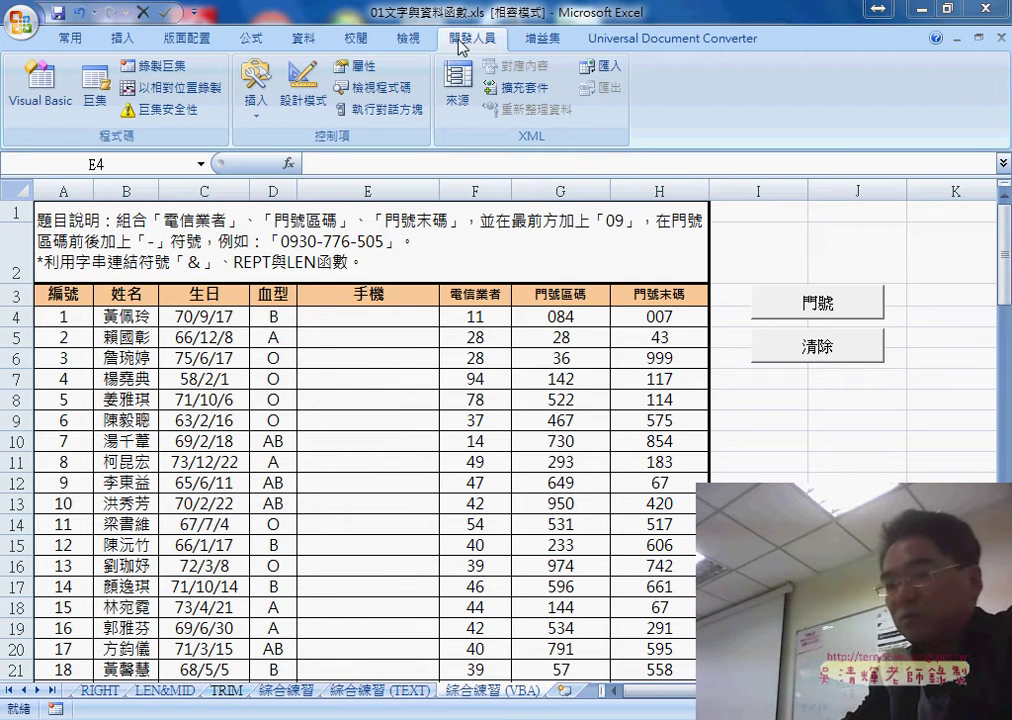
click(195, 12)
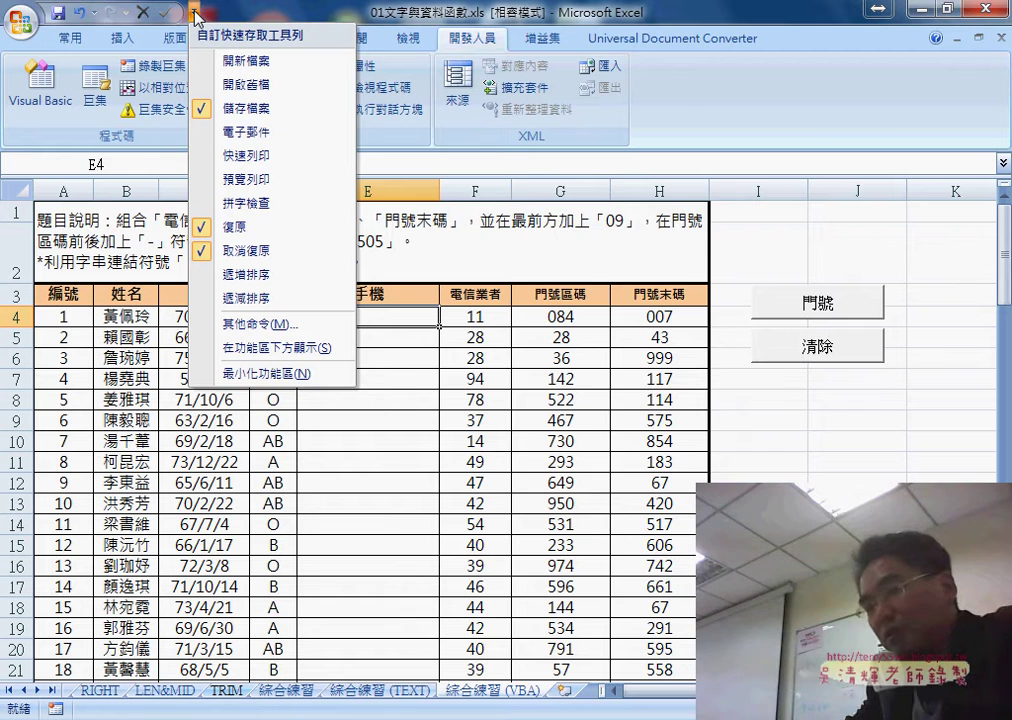
click(263, 325)
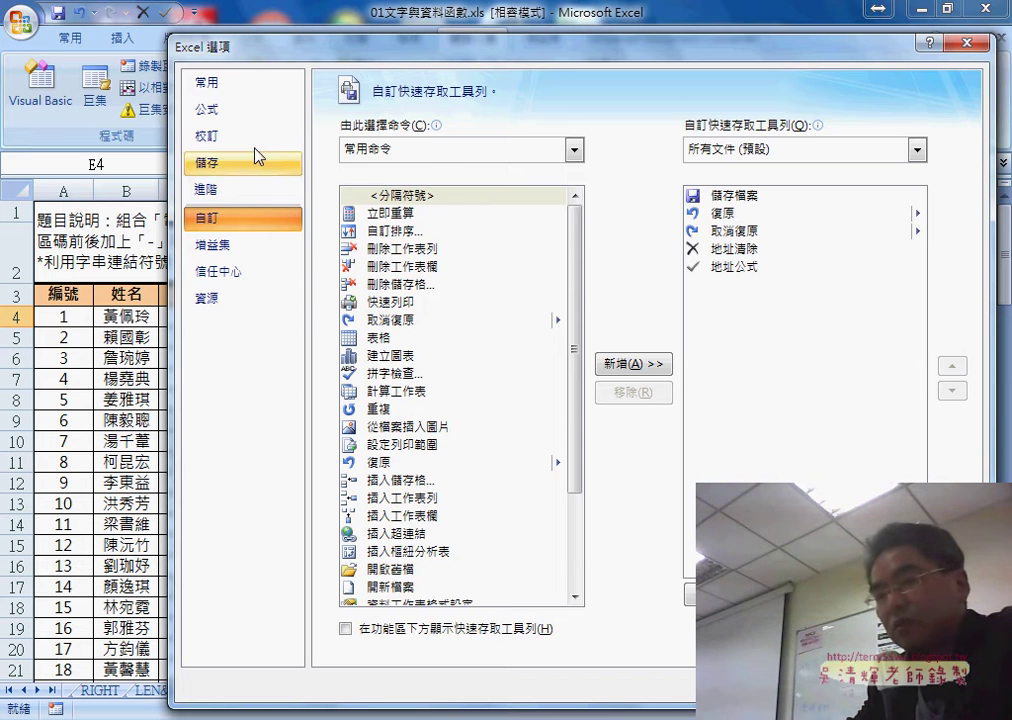
click(255, 88)
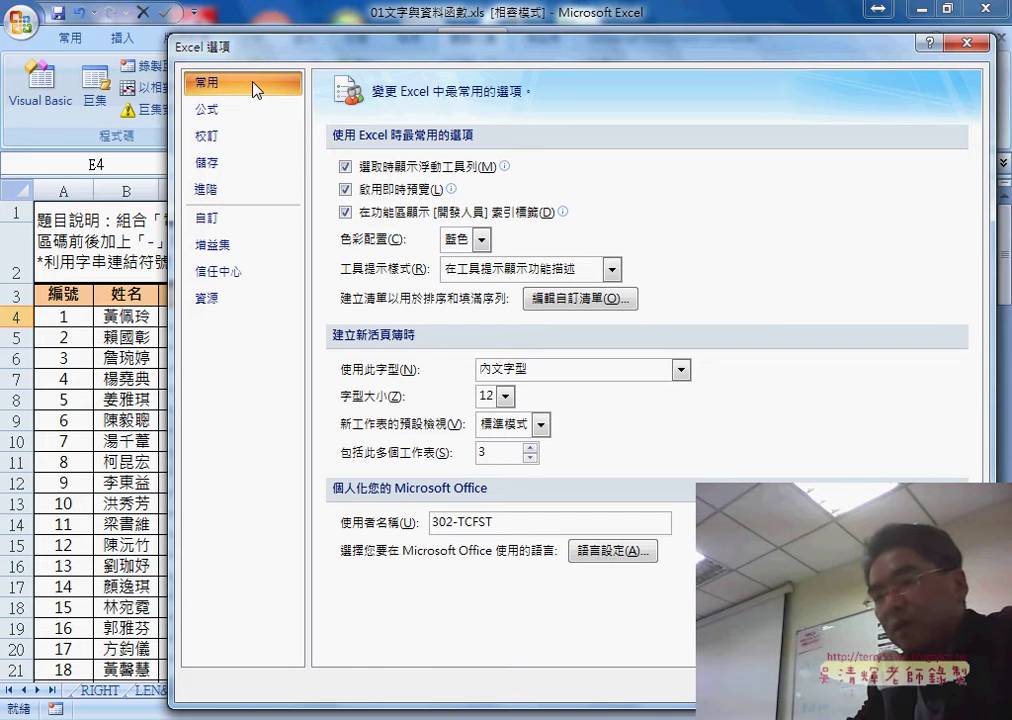
click(390, 214)
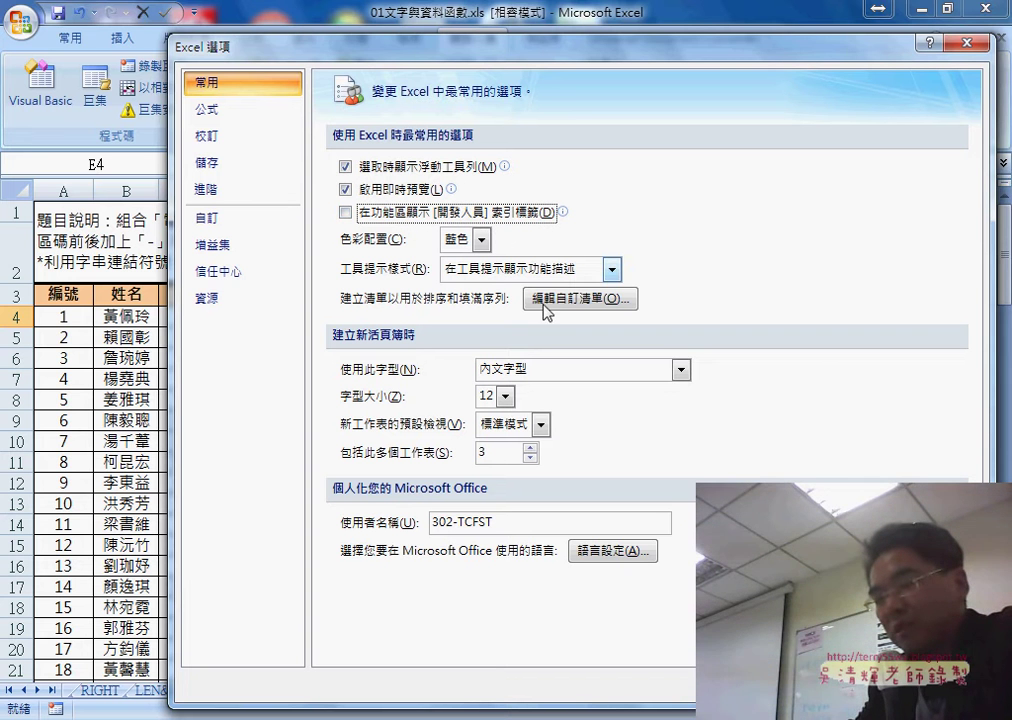
key(Escape)
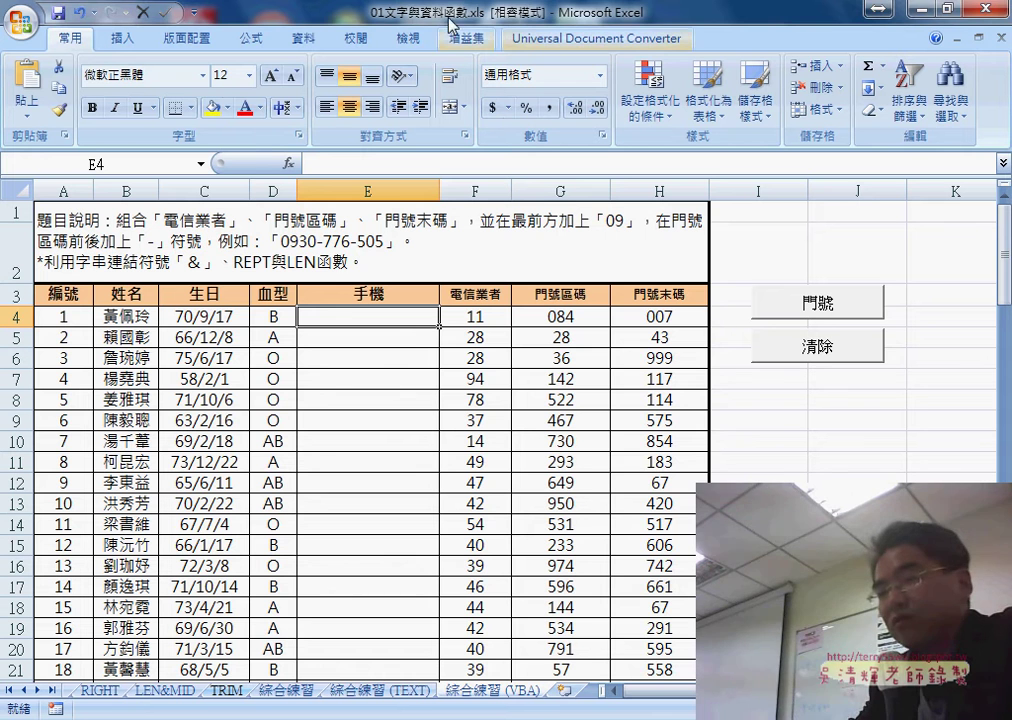
click(193, 12)
click(268, 323)
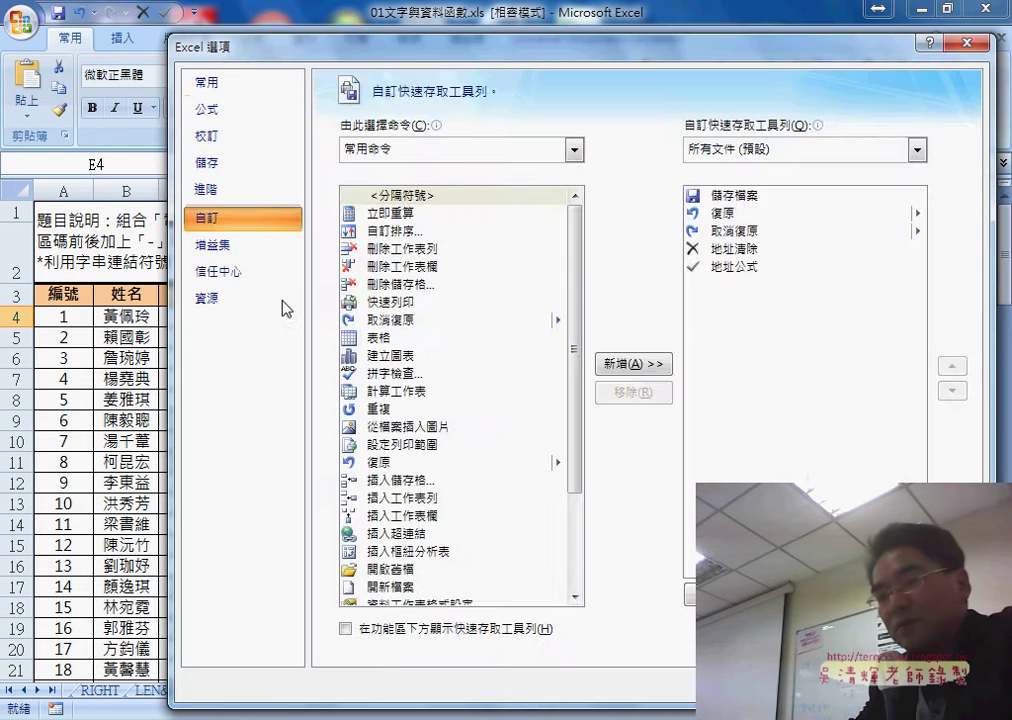
click(252, 90)
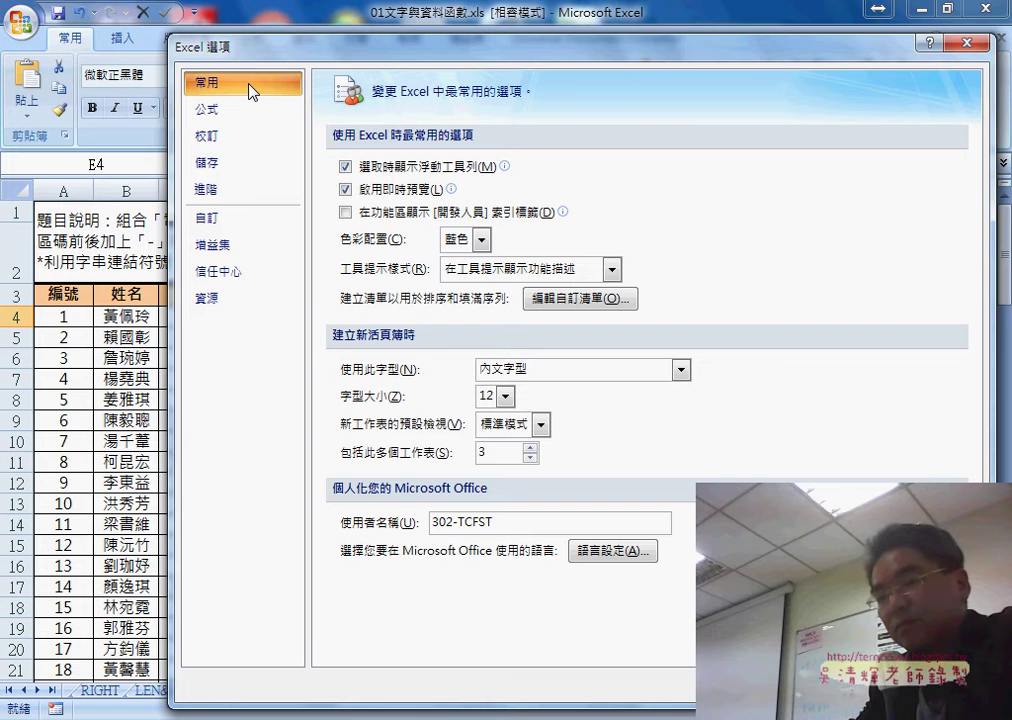
click(345, 212)
click(860, 688)
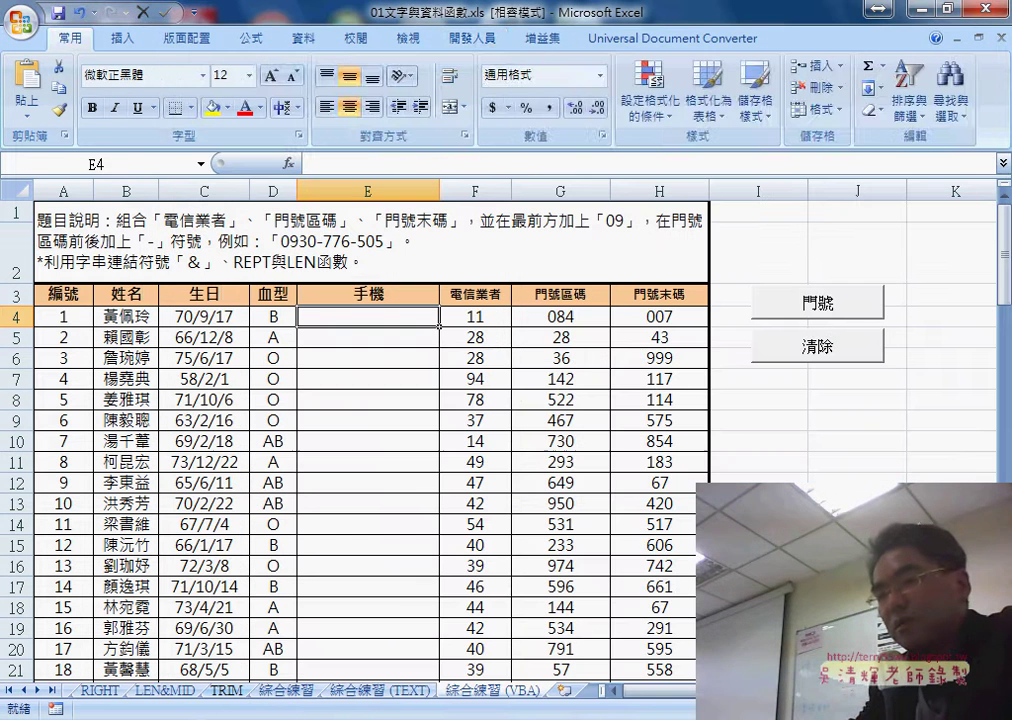
click(478, 45)
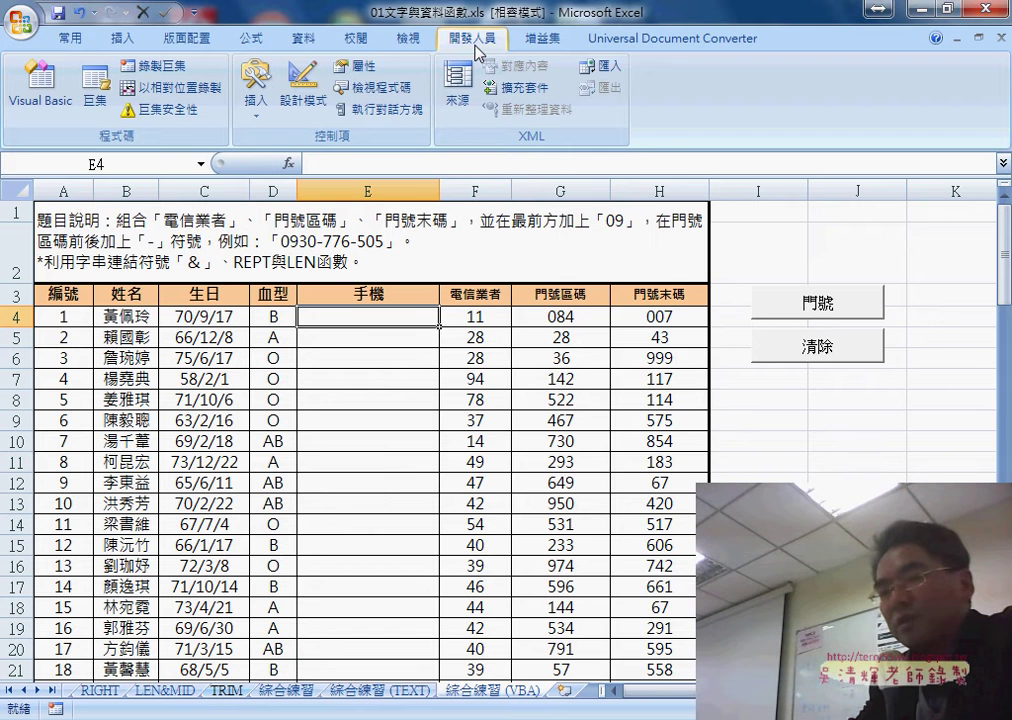
Step: Open the Visual Basic editor maximized and select all of Module1's code
click(52, 108)
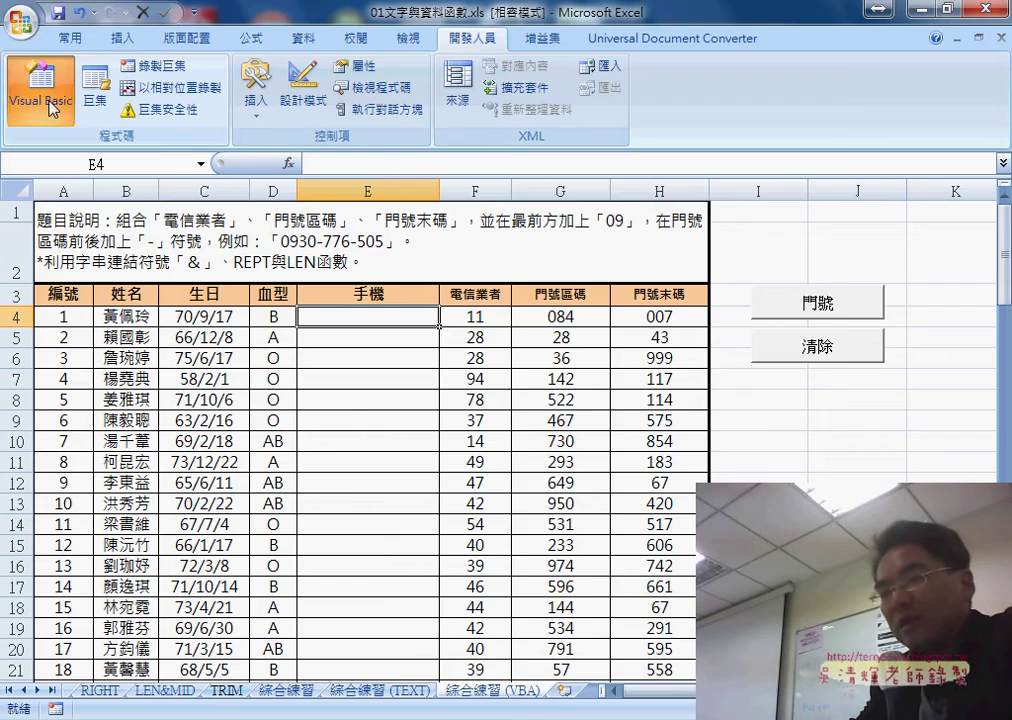
drag(168, 83, 137, 27)
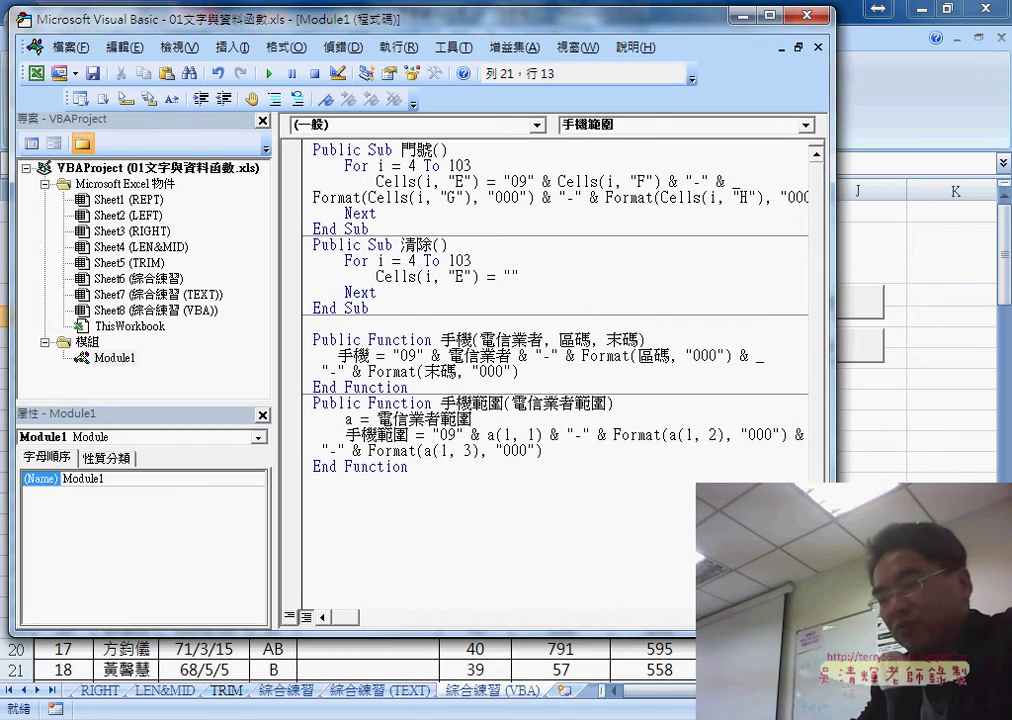
double_click(137, 18)
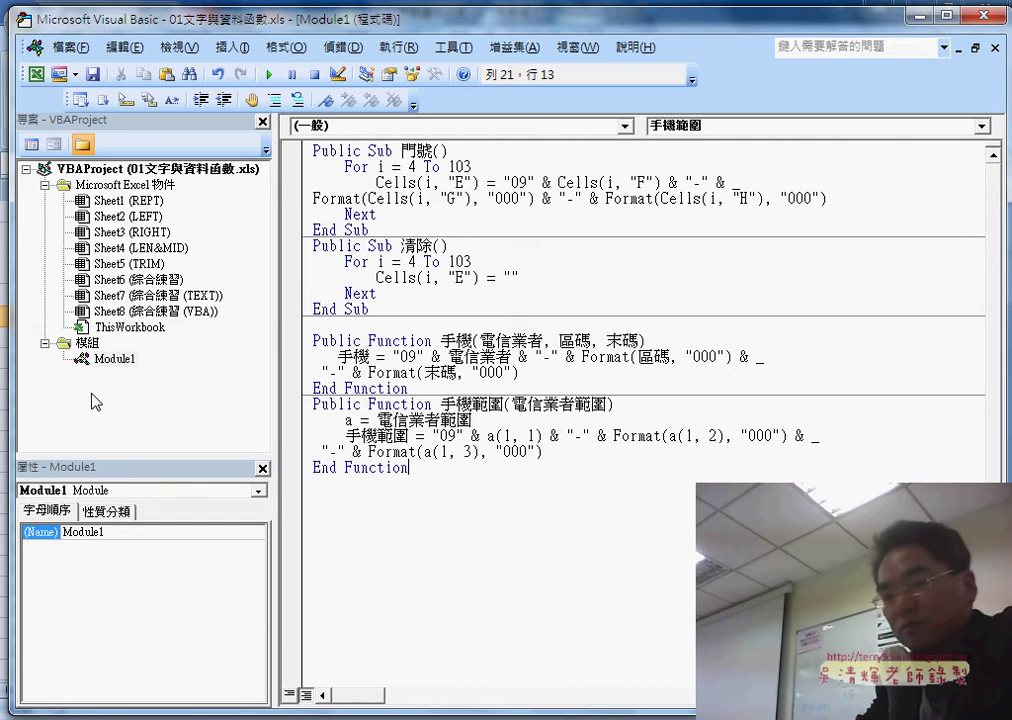
click(92, 357)
drag(412, 468, 303, 143)
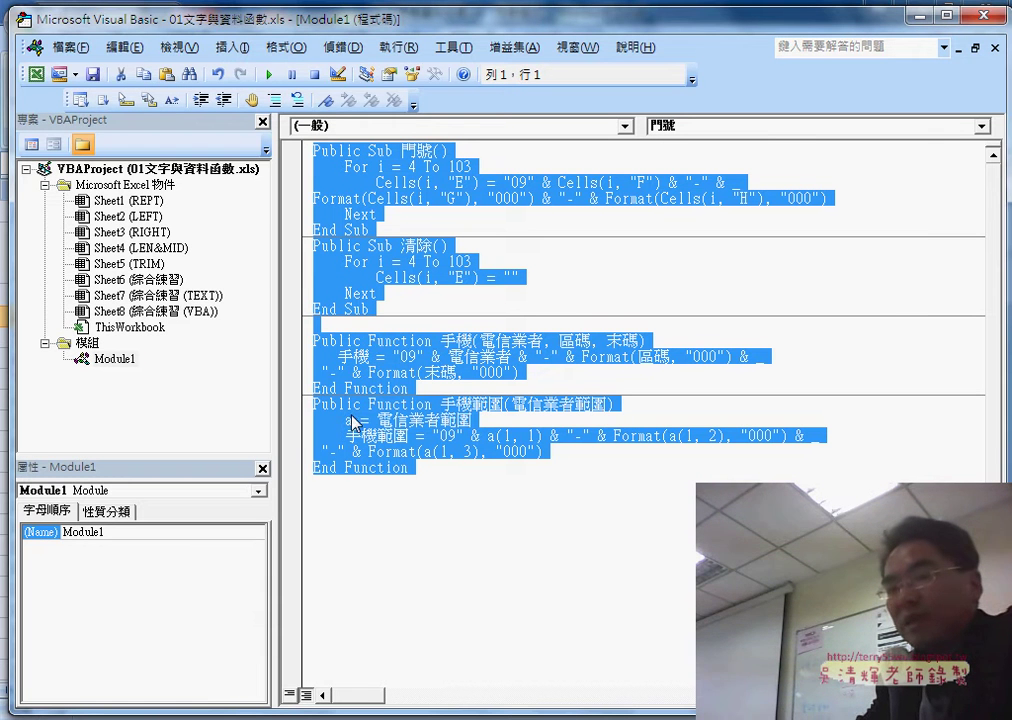
Step: Remove Module1 from the project, declining to export it
right_click(119, 362)
click(190, 510)
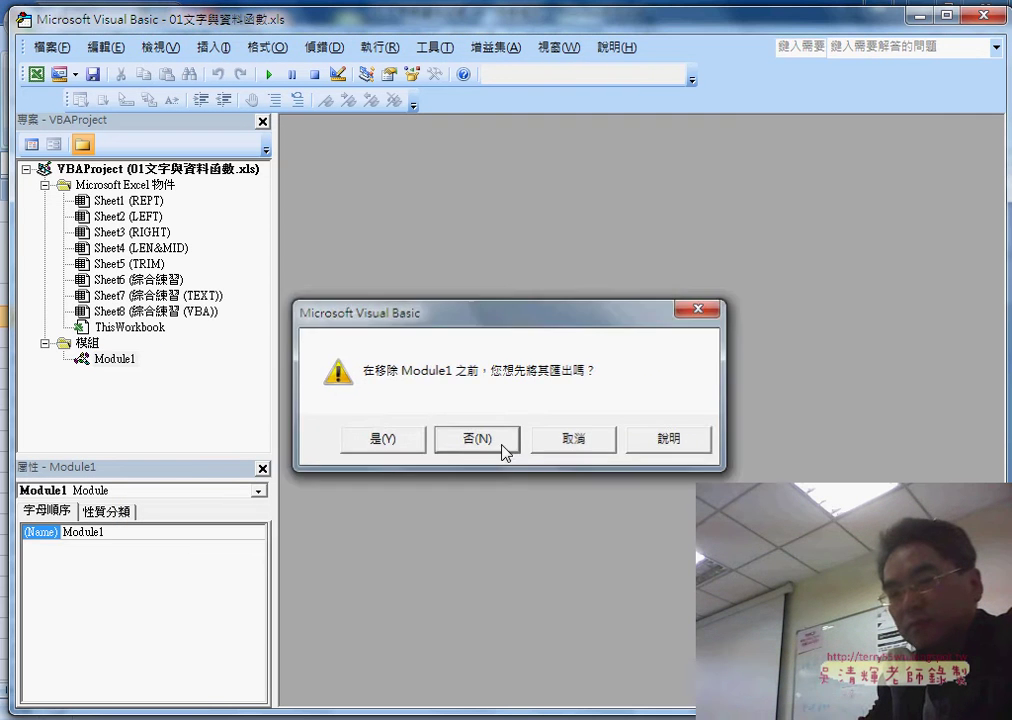
click(500, 441)
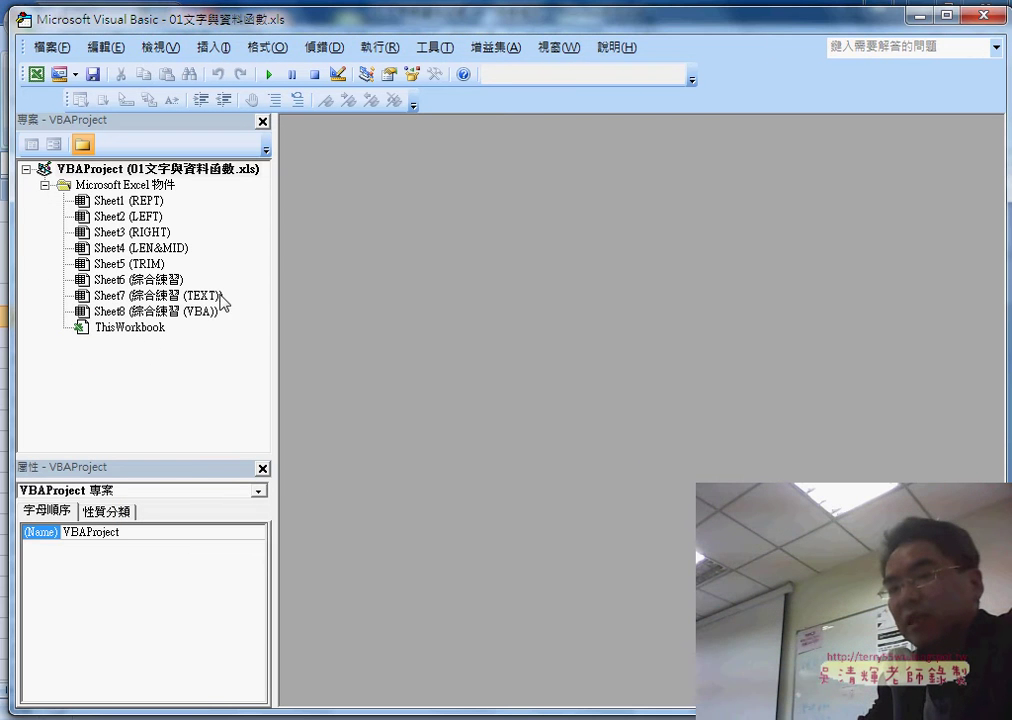
Step: Shrink the editor window over Excel and resize its project pane narrower and taller
mouse_move(151, 27)
mouse_down()
mouse_move(176, 30)
mouse_move(149, 27)
mouse_up()
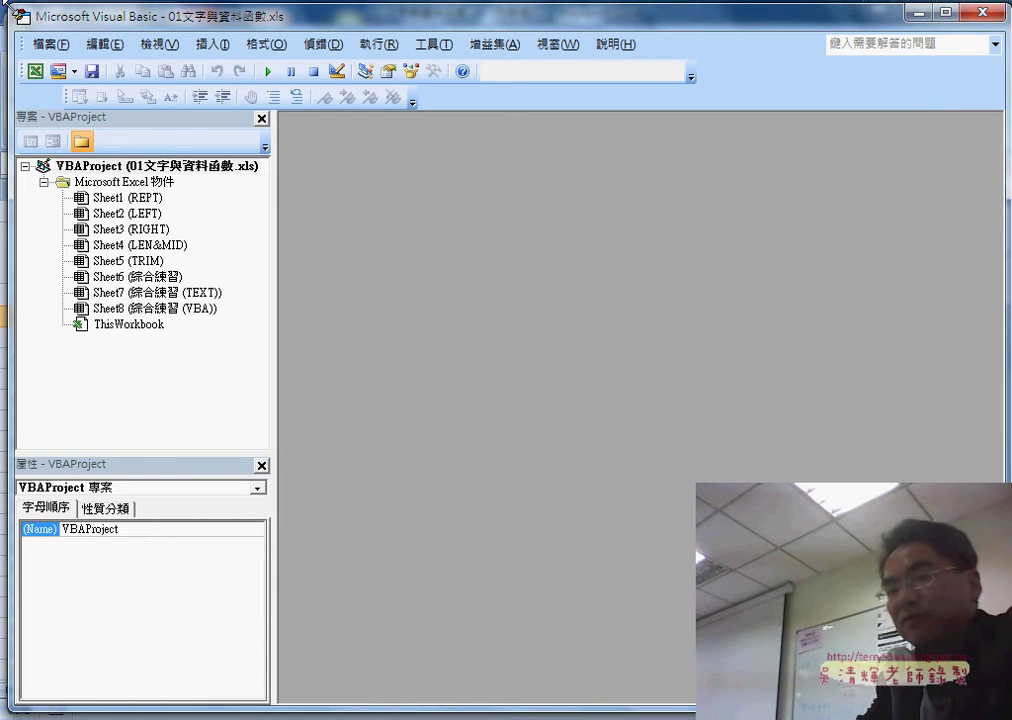
drag(6, 8, 254, 118)
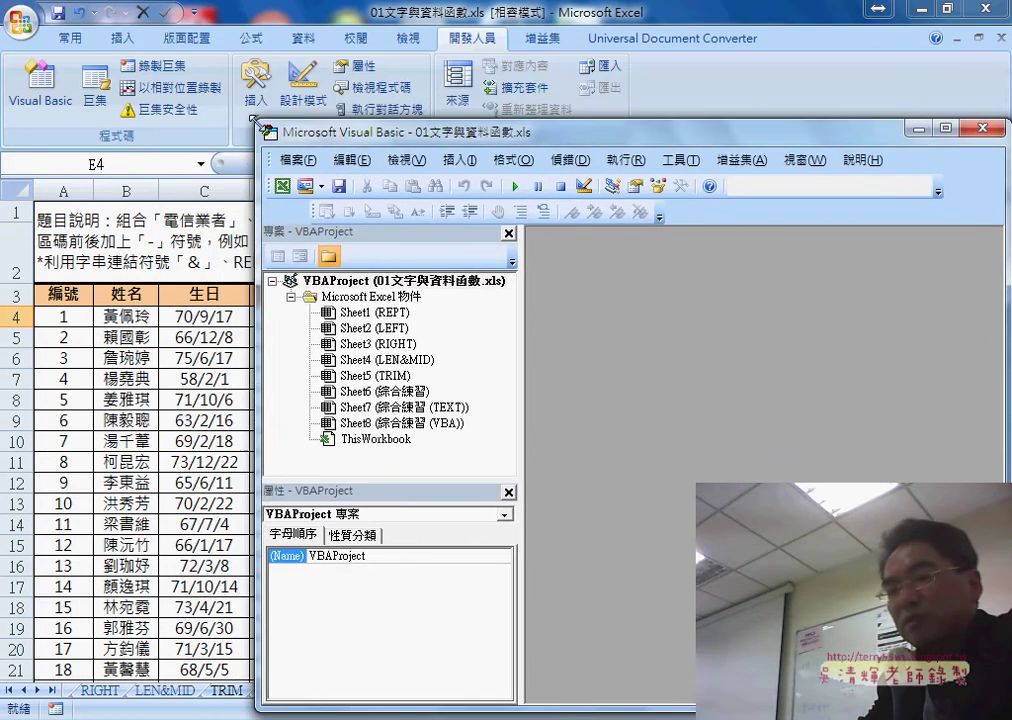
drag(328, 140, 260, 122)
drag(450, 332, 410, 332)
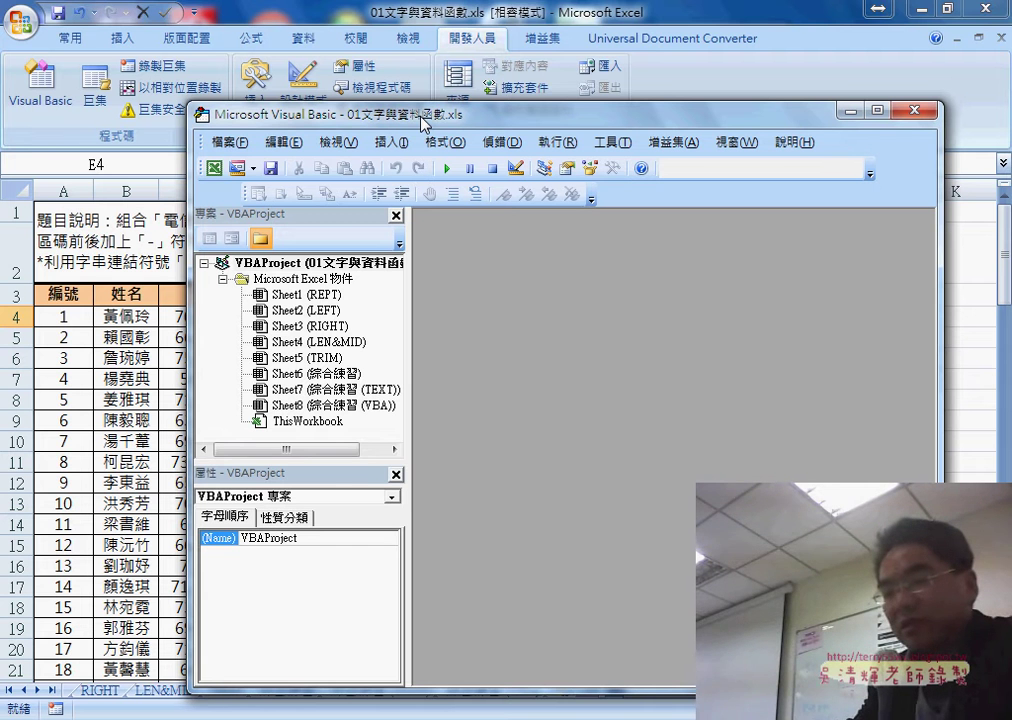
drag(354, 465, 355, 503)
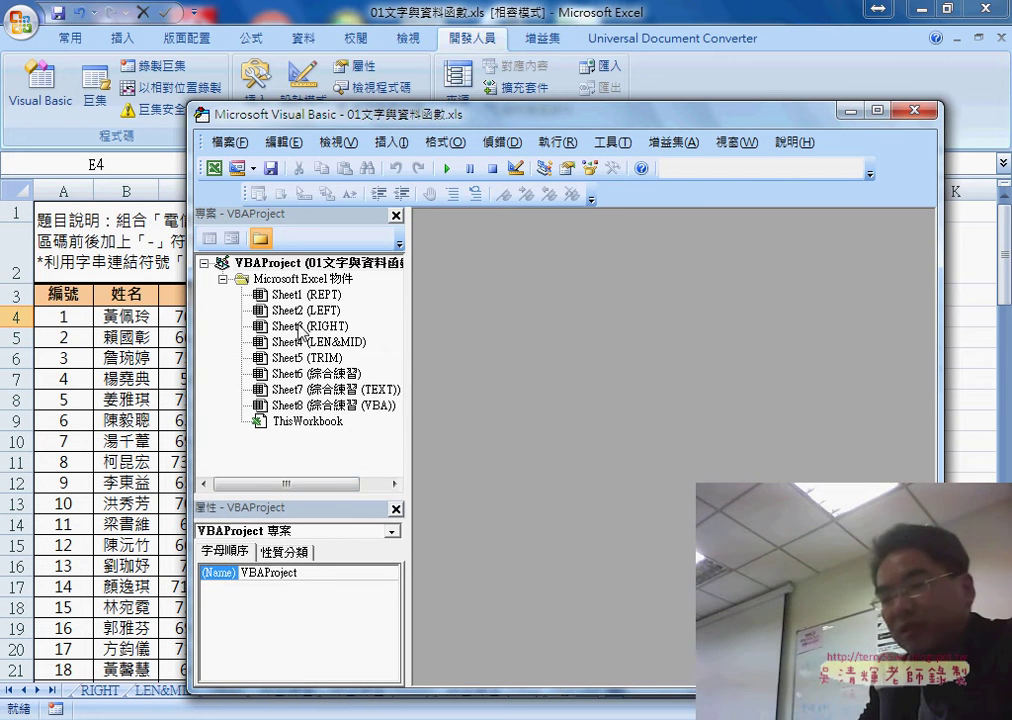
right_click(298, 328)
mouse_move(331, 410)
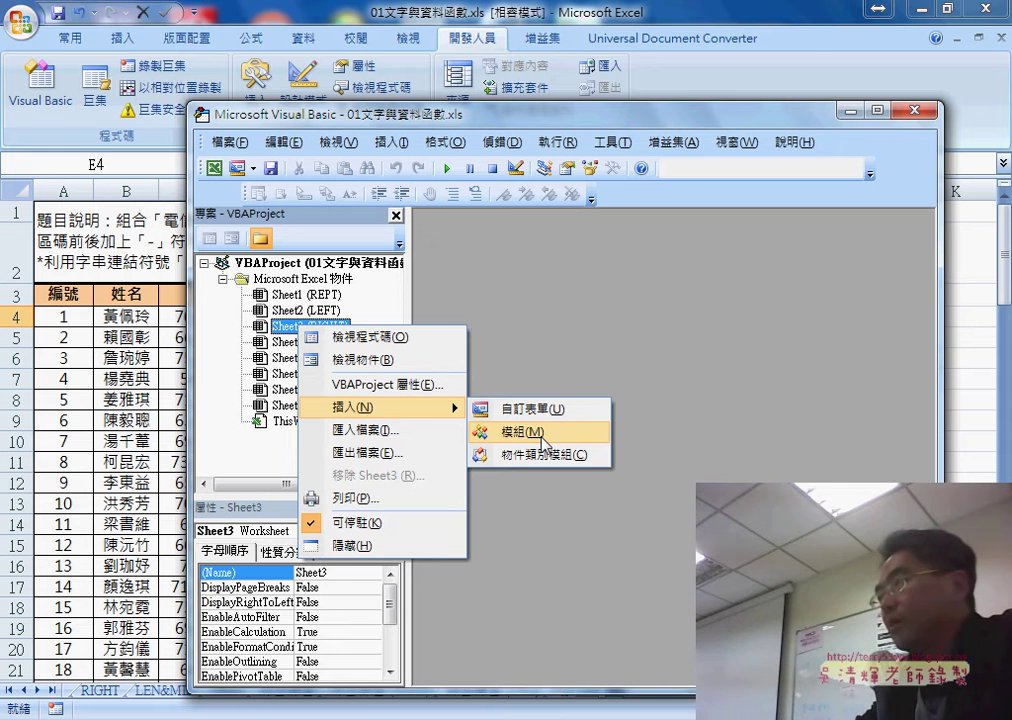
click(544, 441)
click(296, 454)
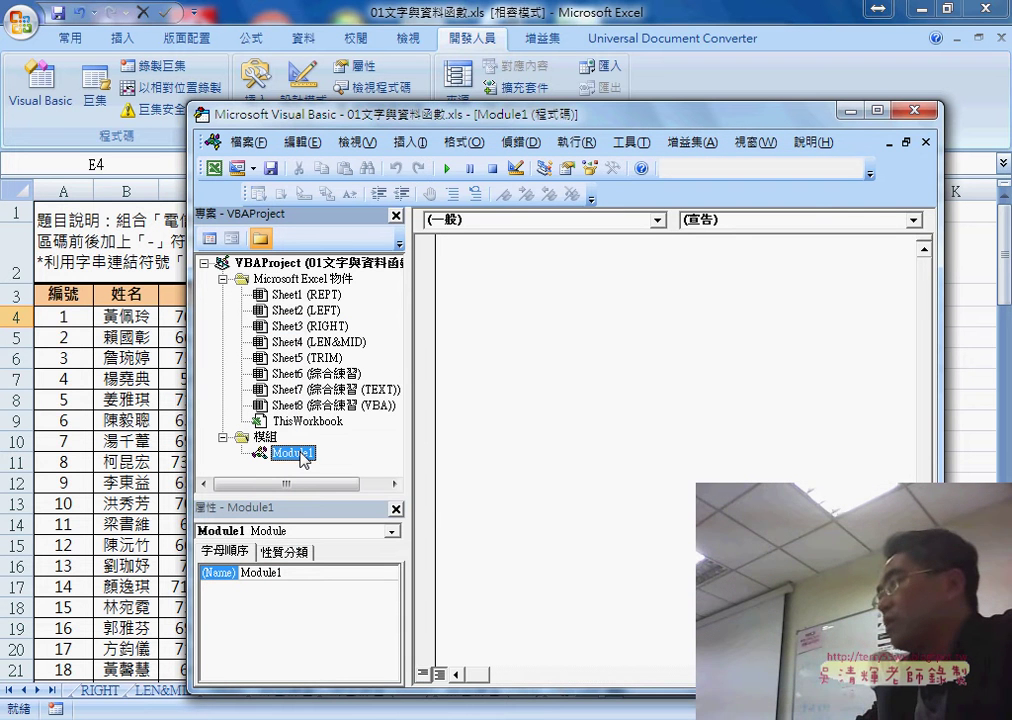
right_click(299, 453)
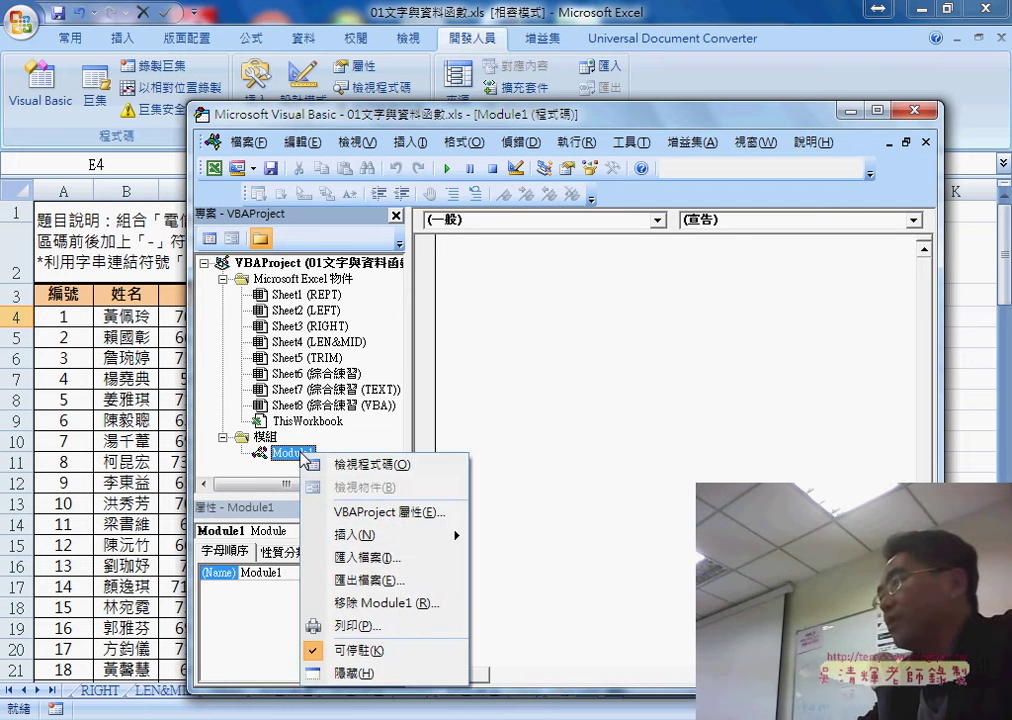
click(390, 603)
click(488, 440)
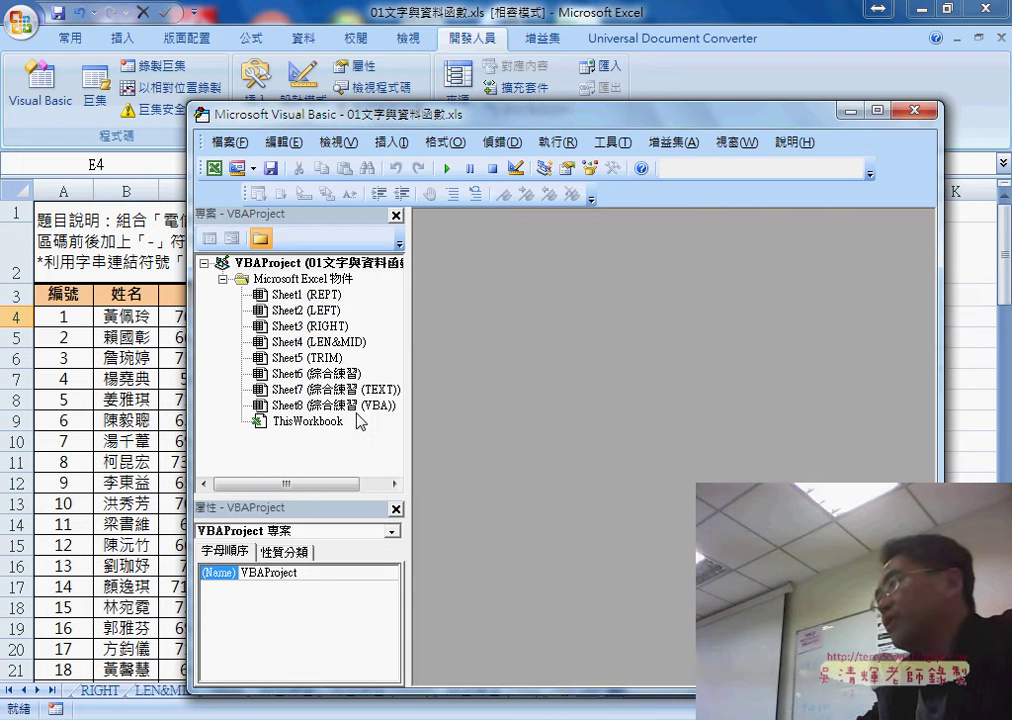
double_click(300, 295)
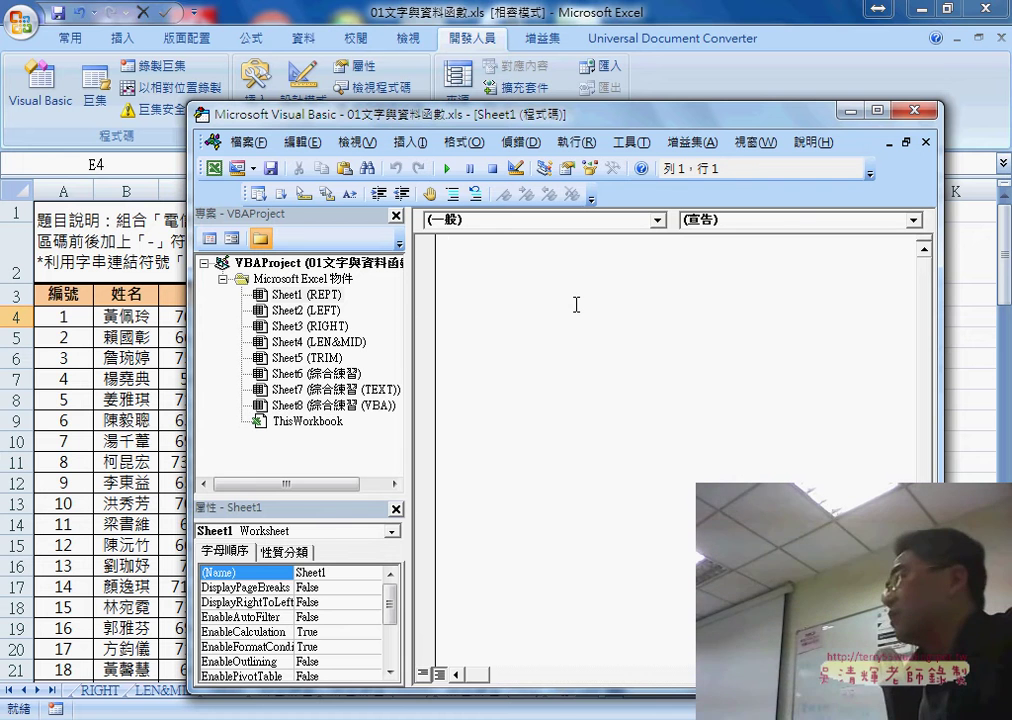
Step: Close the Sheet1 code window and insert a new empty module via 插入 > 模組
click(926, 142)
right_click(290, 341)
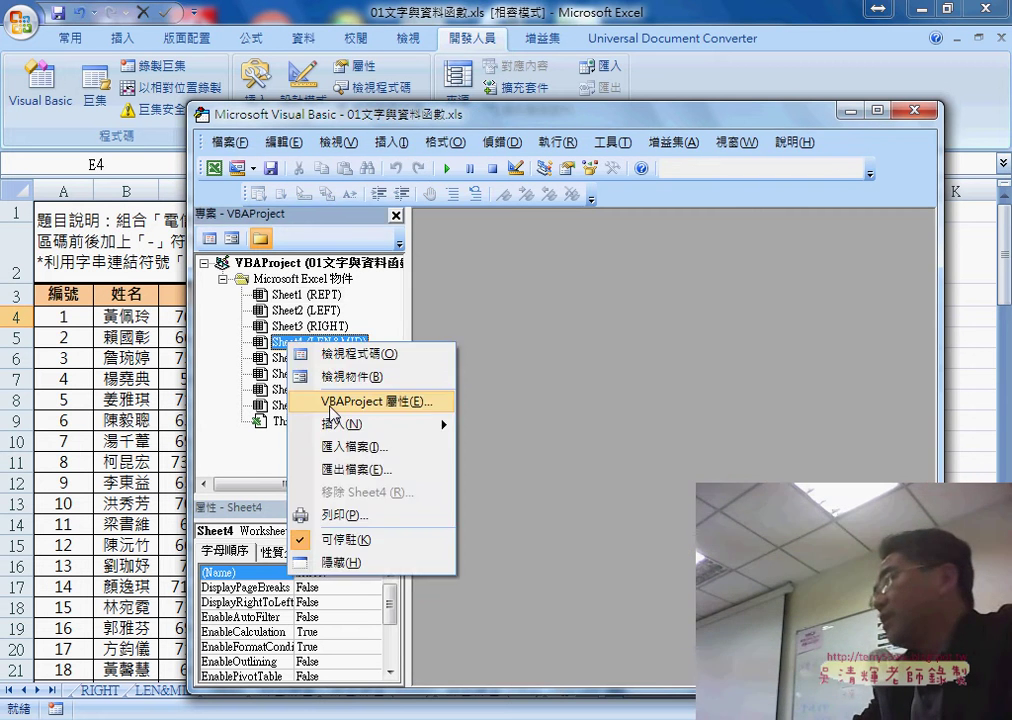
click(506, 446)
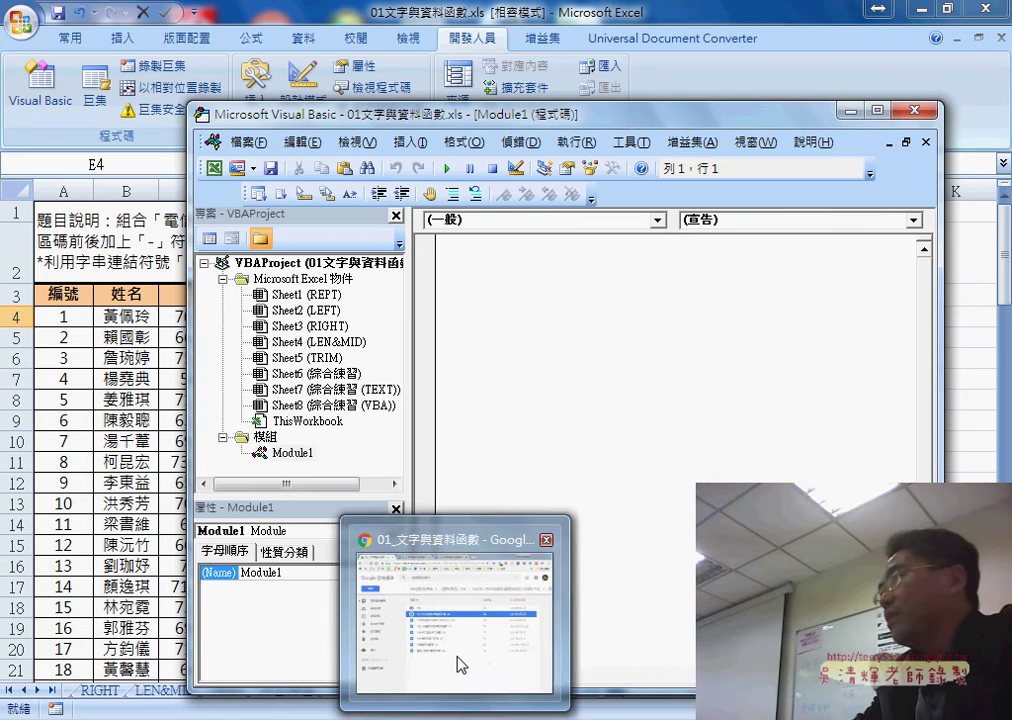
Step: In the Google Docs notes, select all code from Public Sub 門號() through 手機範圍's End Function
click(458, 660)
click(272, 15)
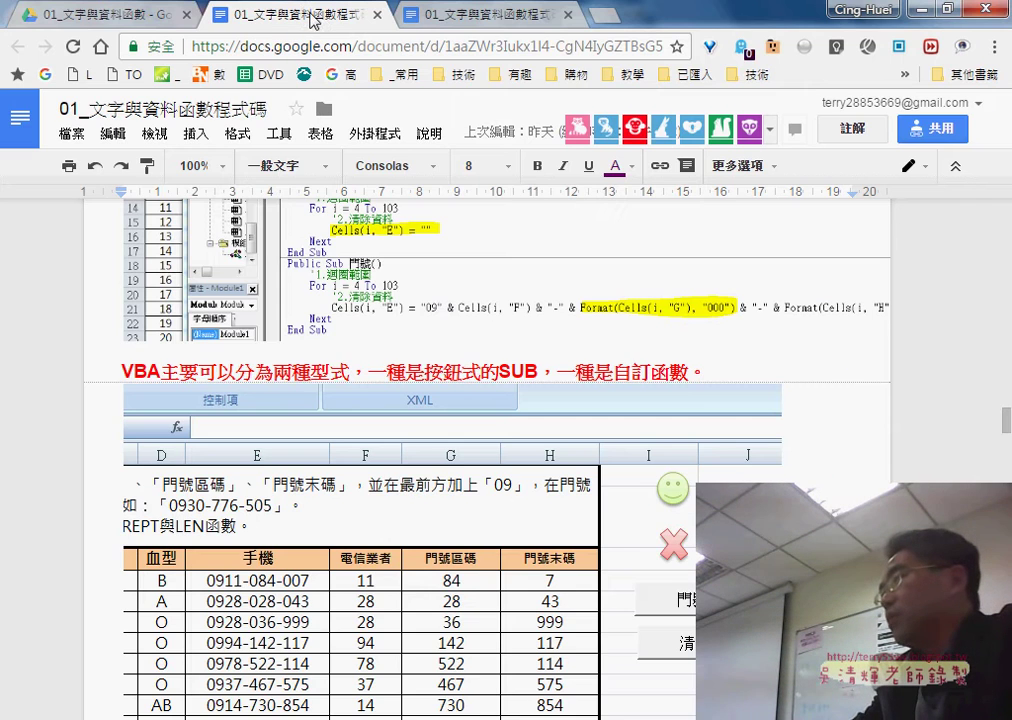
scroll(456, 326, down, 4)
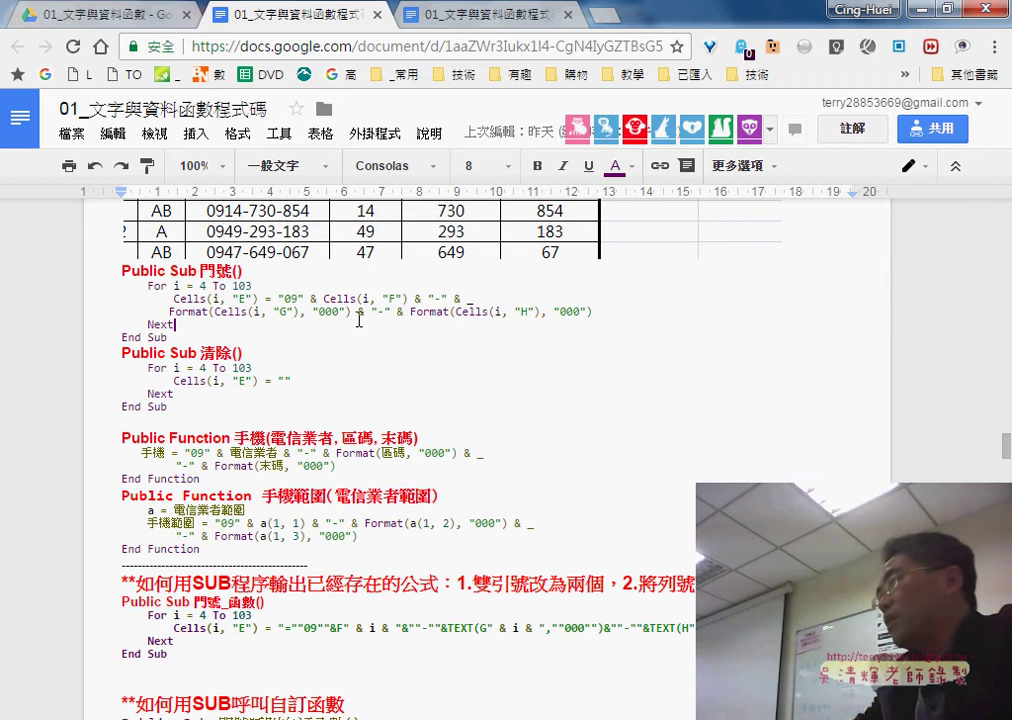
drag(122, 270, 168, 337)
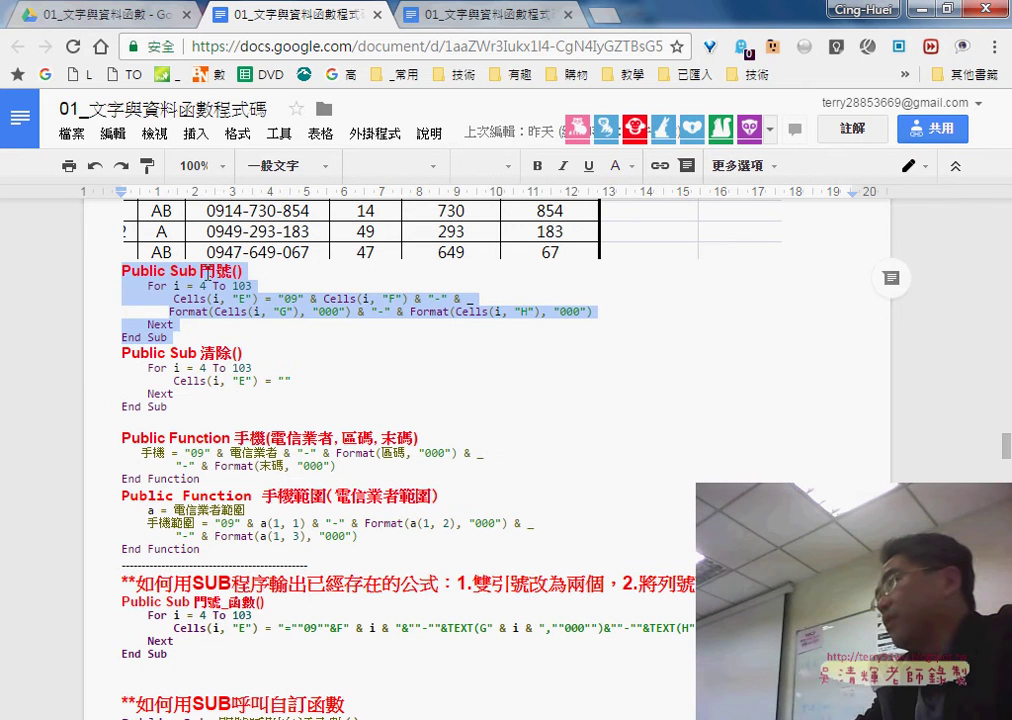
drag(170, 271, 213, 271)
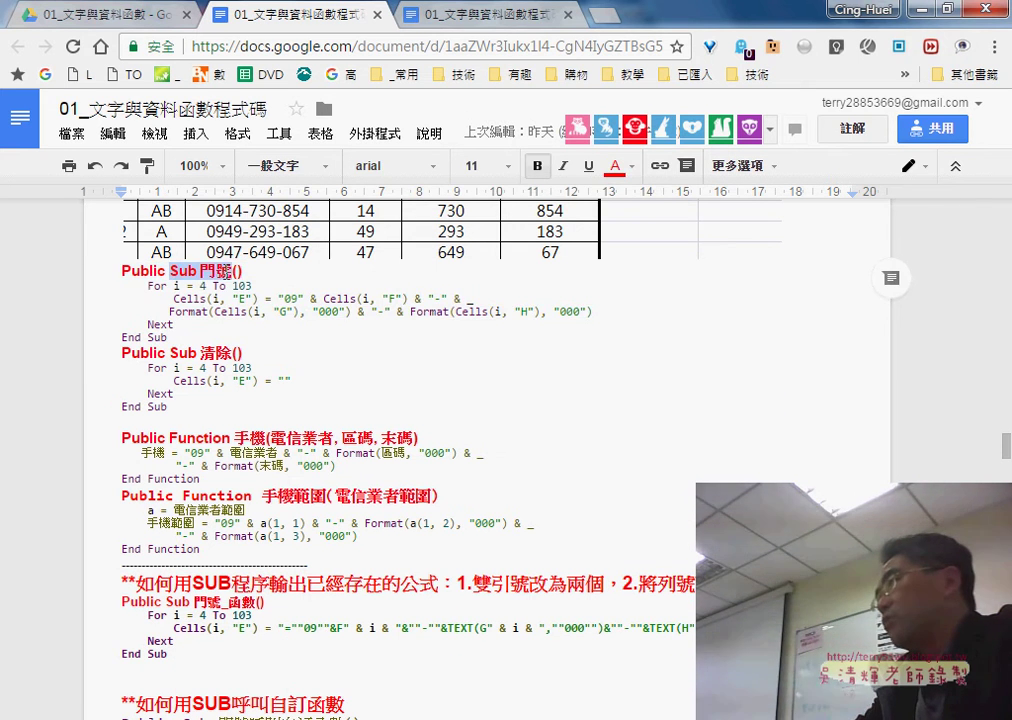
drag(172, 338, 121, 270)
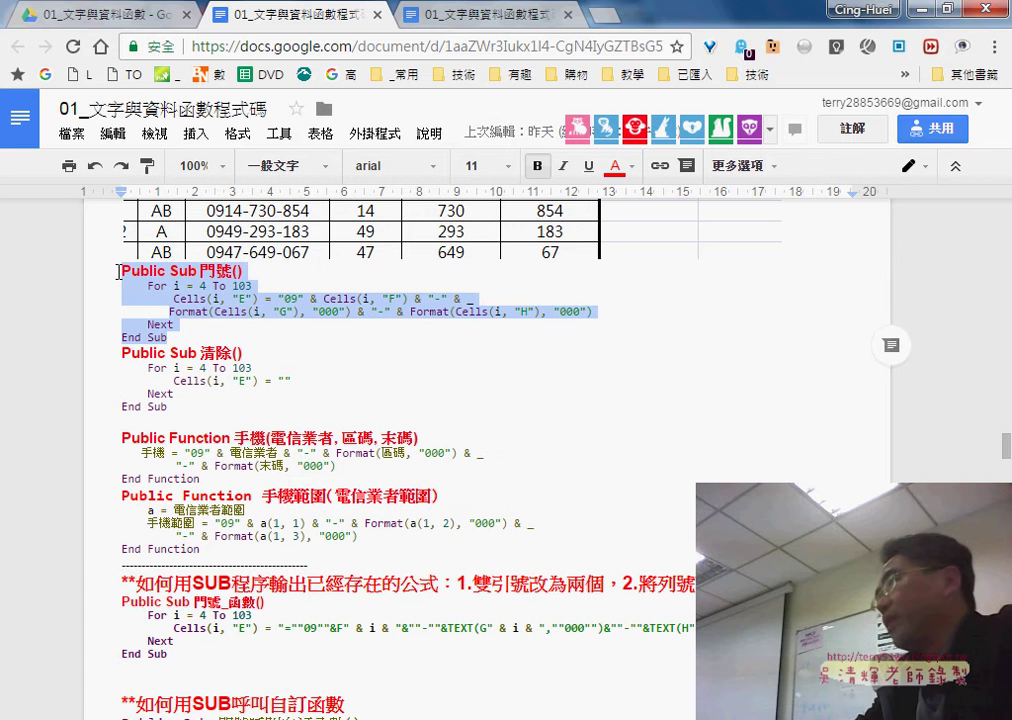
drag(120, 355, 172, 407)
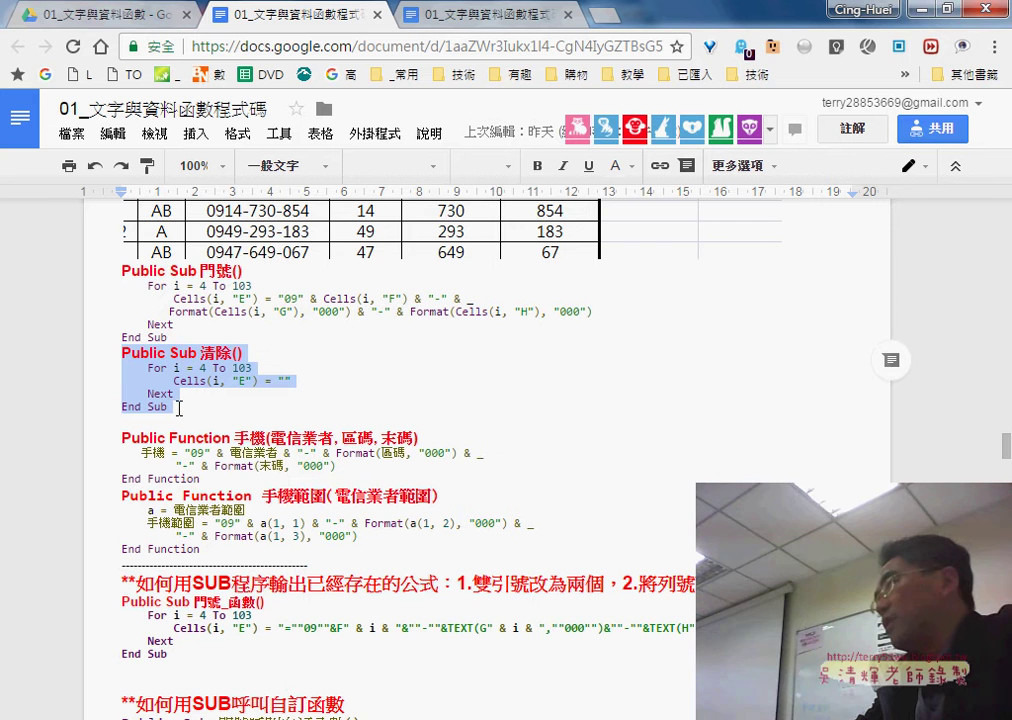
scroll(158, 410, down, 1)
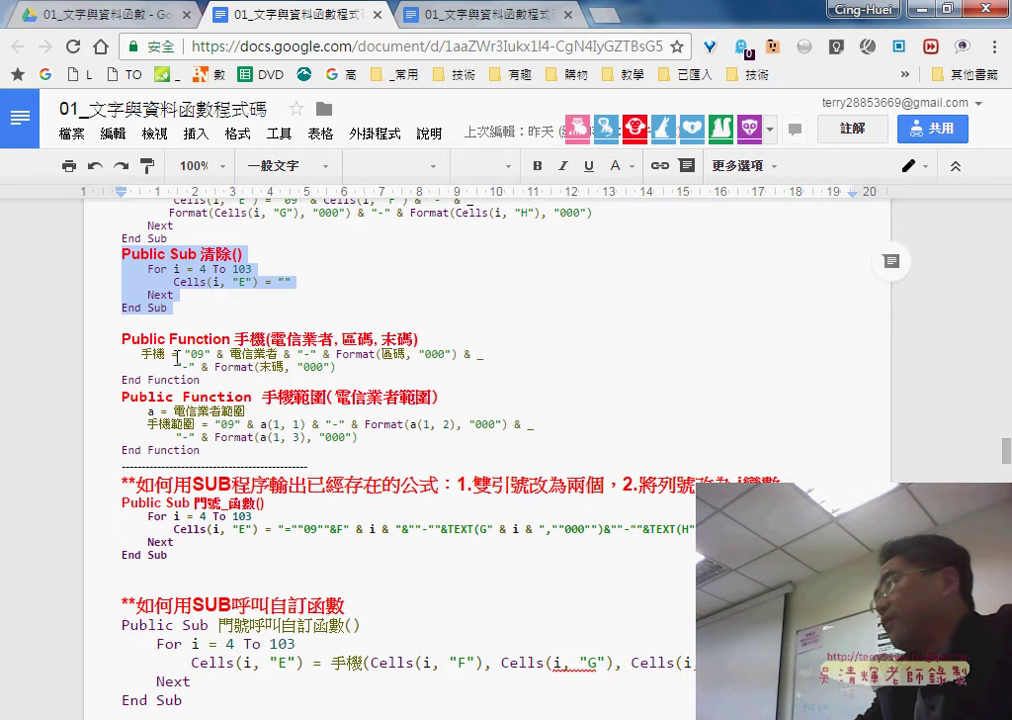
mouse_move(170, 340)
mouse_down()
mouse_move(265, 340)
mouse_move(217, 344)
mouse_move(163, 381)
mouse_move(121, 342)
mouse_up()
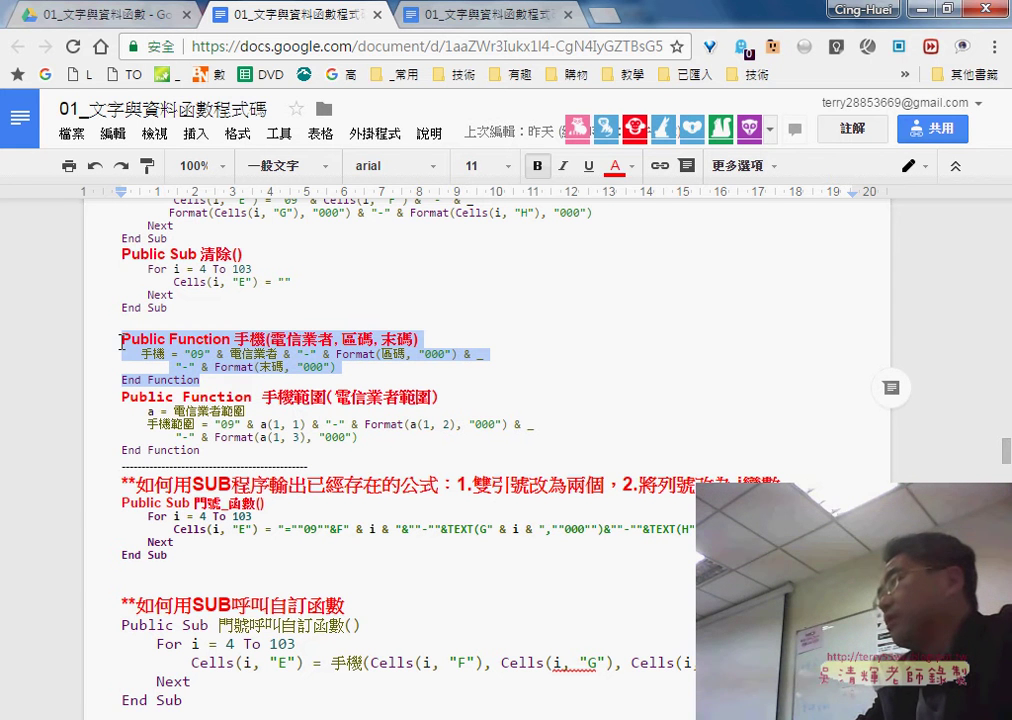
drag(208, 452, 121, 397)
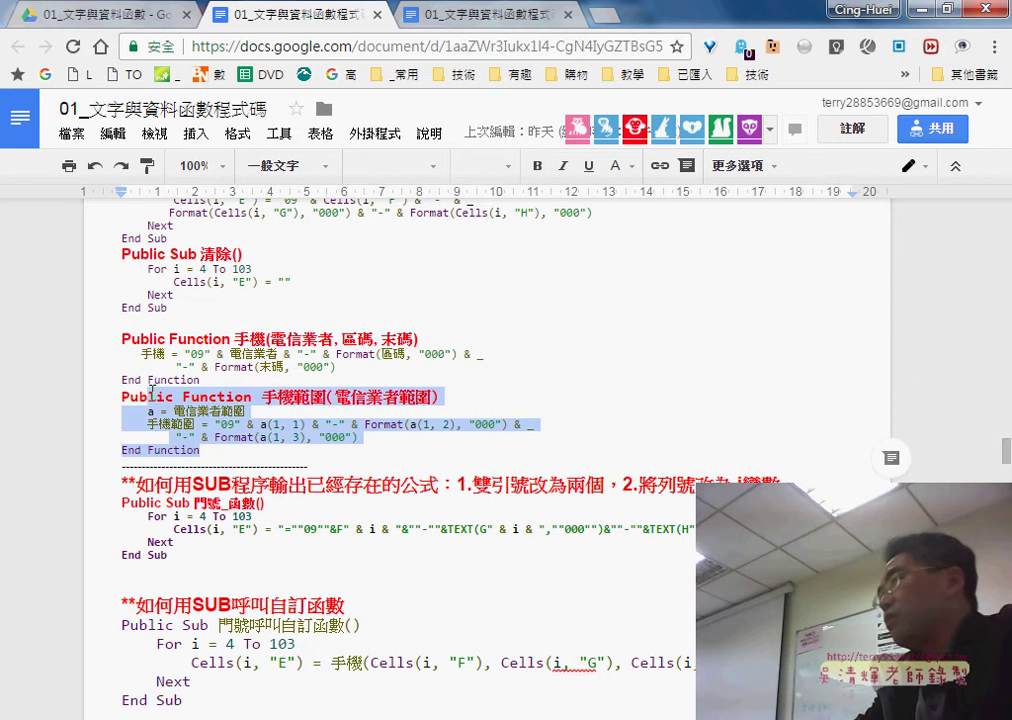
scroll(173, 362, up, 2)
mouse_move(121, 272)
mouse_down()
mouse_move(240, 528)
mouse_move(267, 545)
mouse_up()
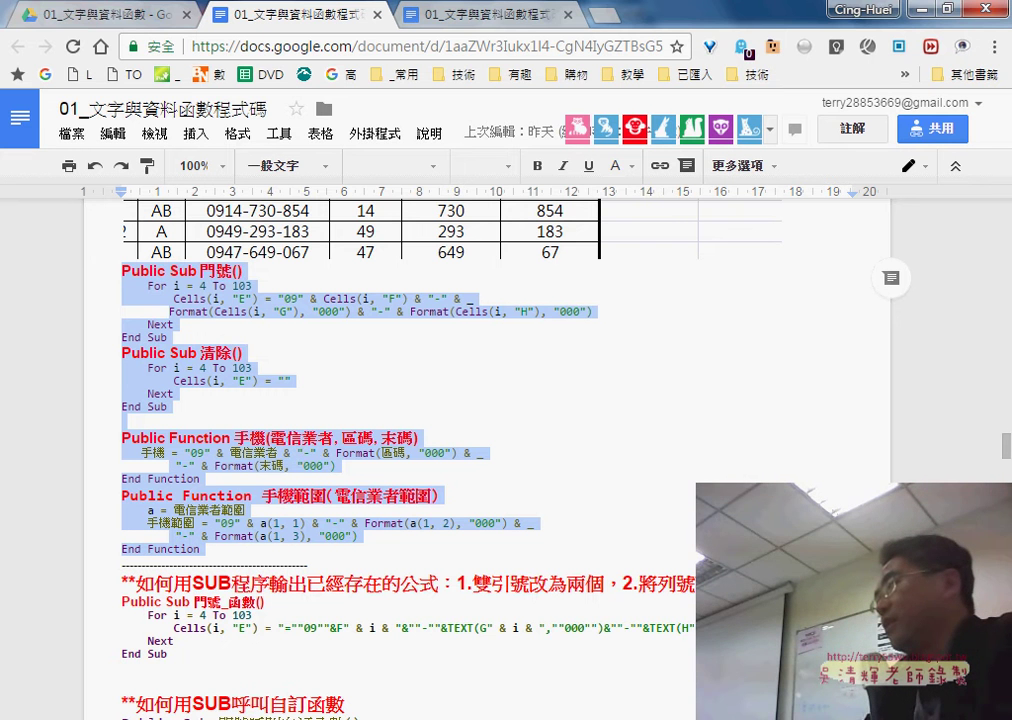
Step: Paste the copied code into the empty Module1 in the VBA editor
click(590, 640)
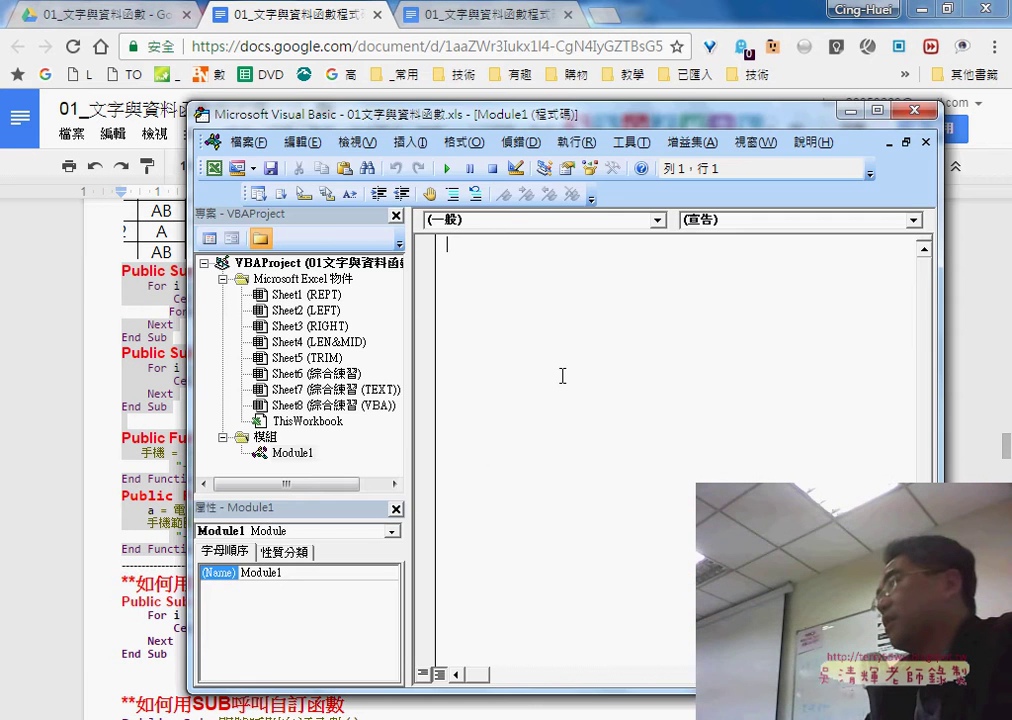
right_click(562, 376)
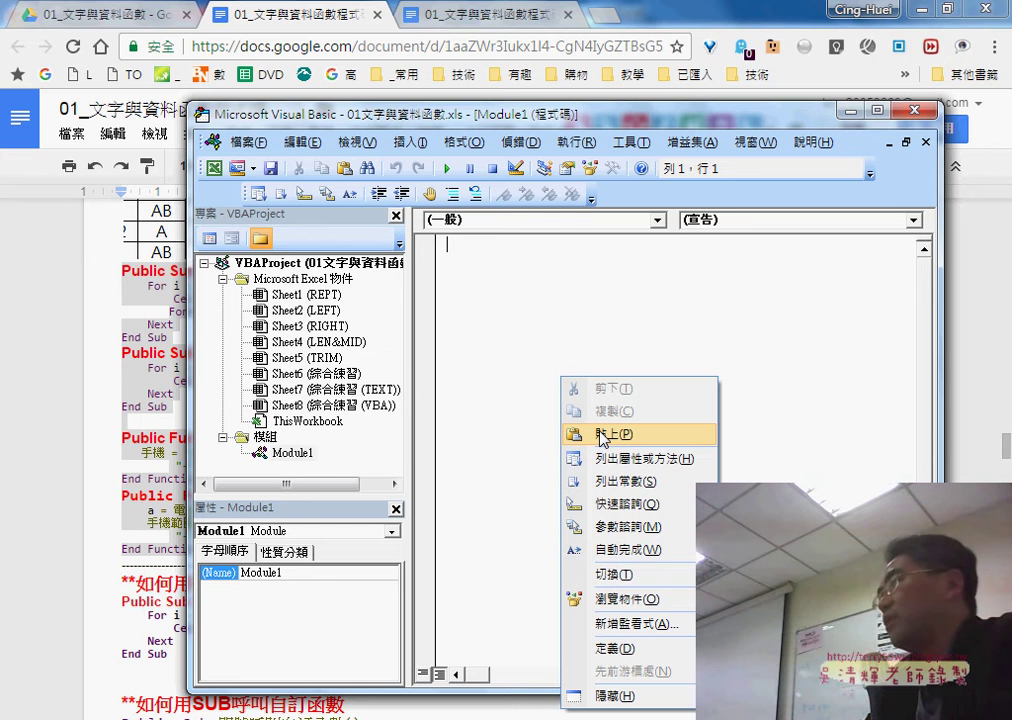
click(601, 434)
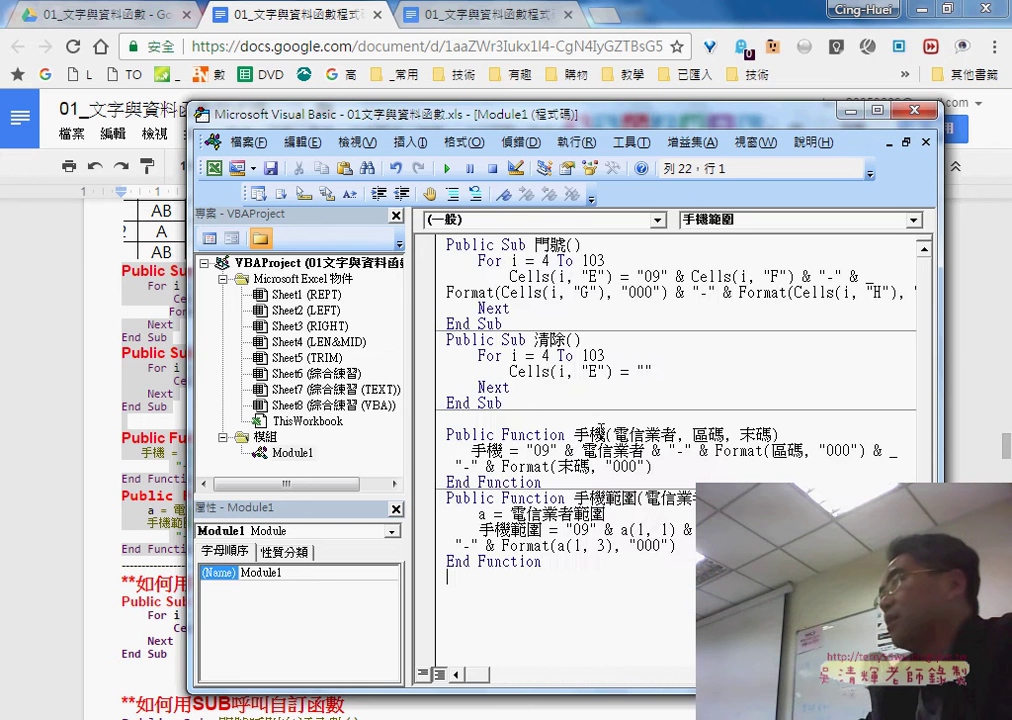
Step: Minimize Chrome to reveal Excel and move the VBA editor window to the right
click(924, 12)
click(924, 12)
drag(485, 120, 751, 128)
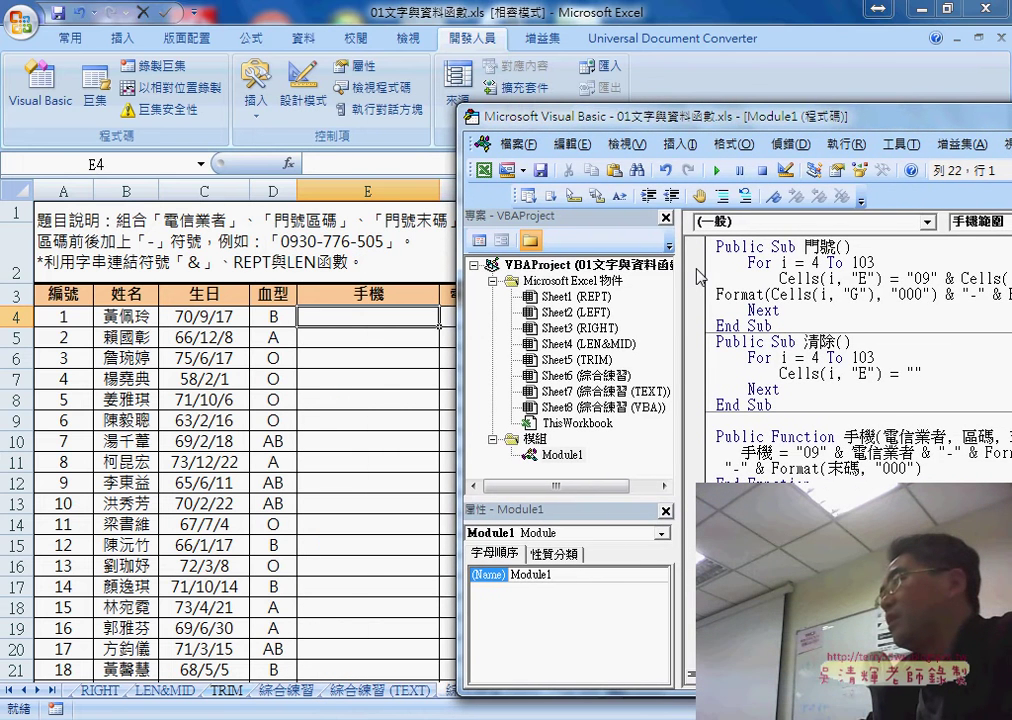
Step: Widen the code pane and look over the 門號 Sub's code
drag(679, 283, 641, 283)
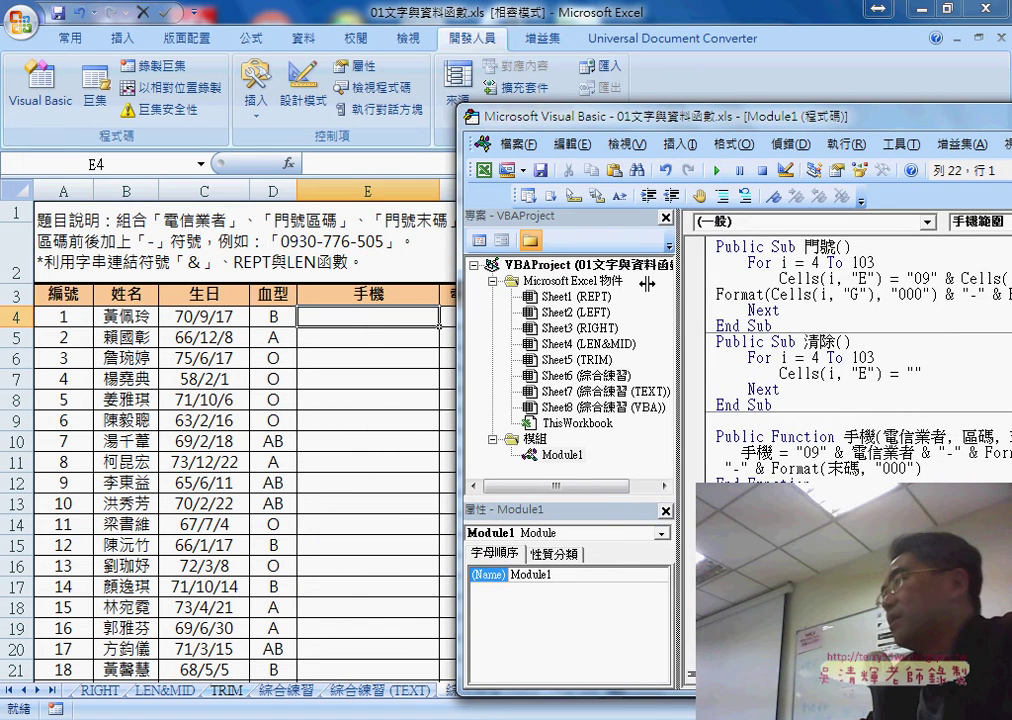
click(737, 279)
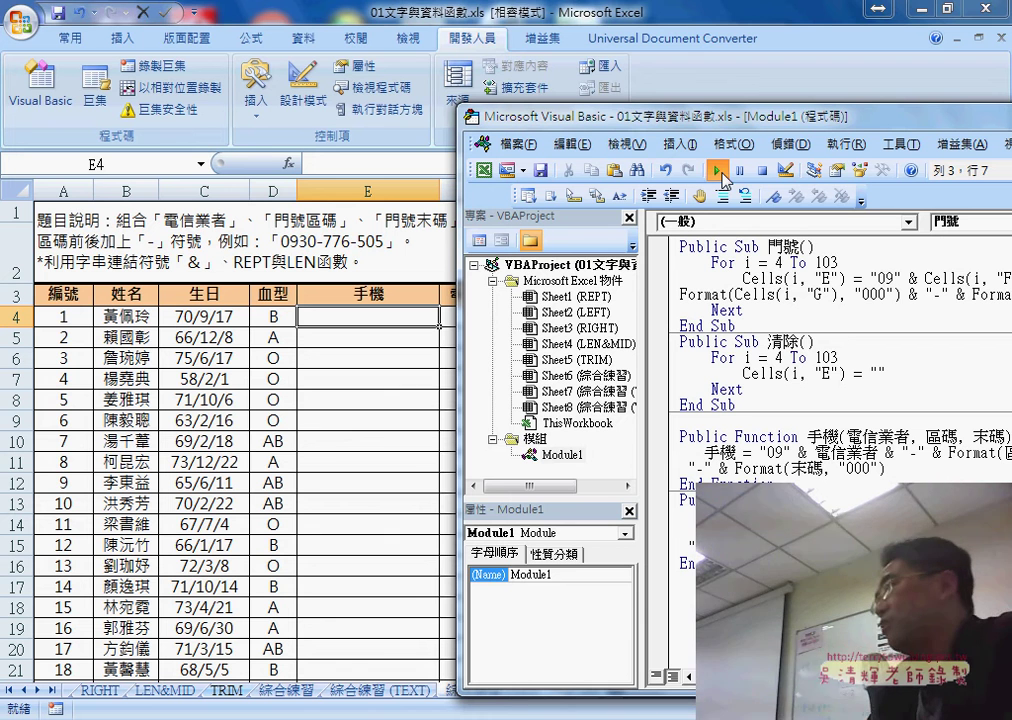
drag(736, 246, 800, 246)
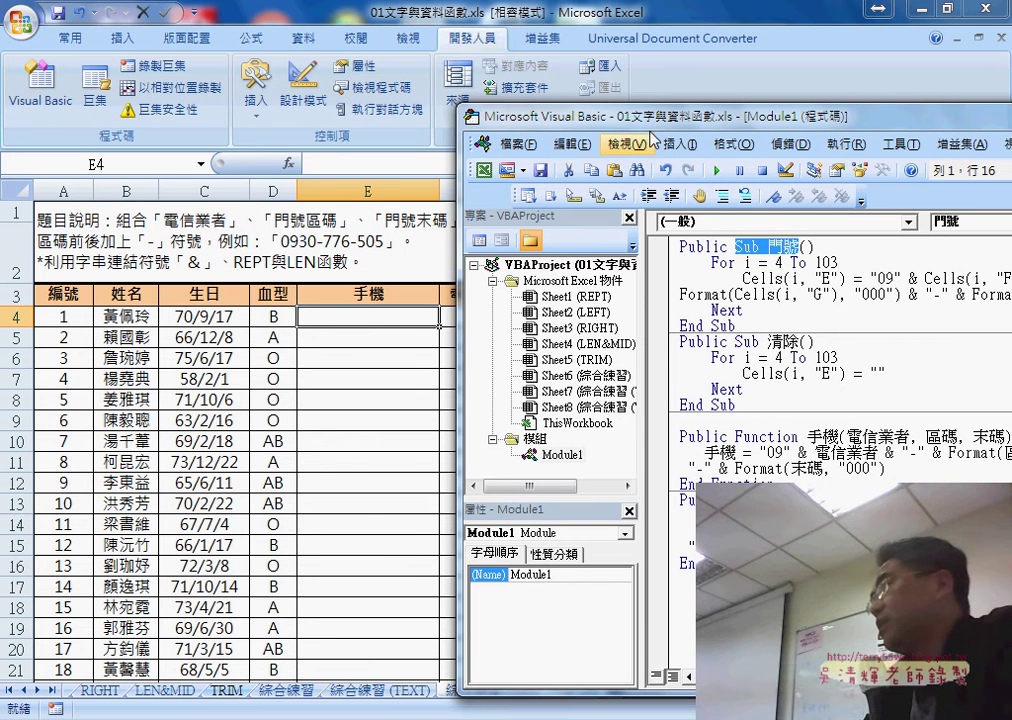
click(749, 279)
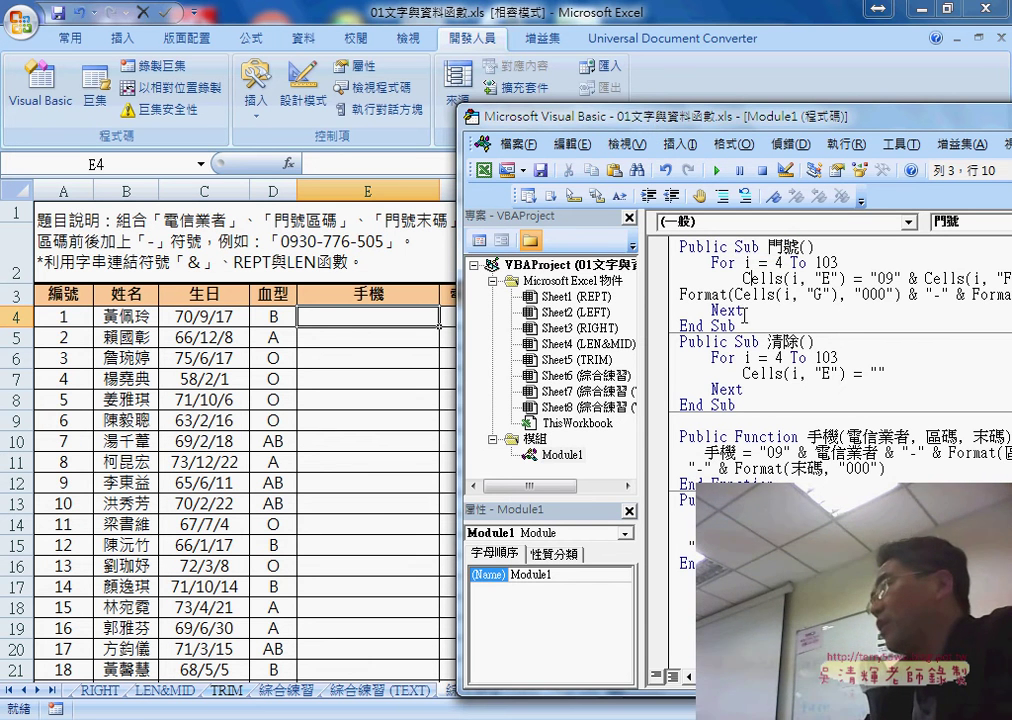
drag(744, 317, 670, 246)
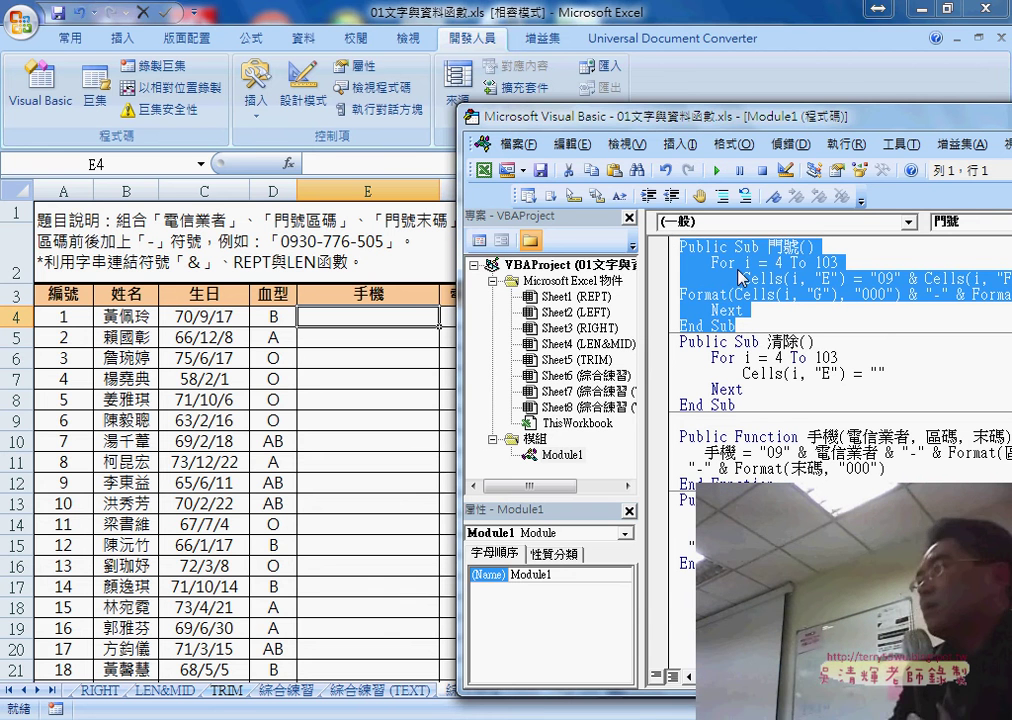
click(740, 272)
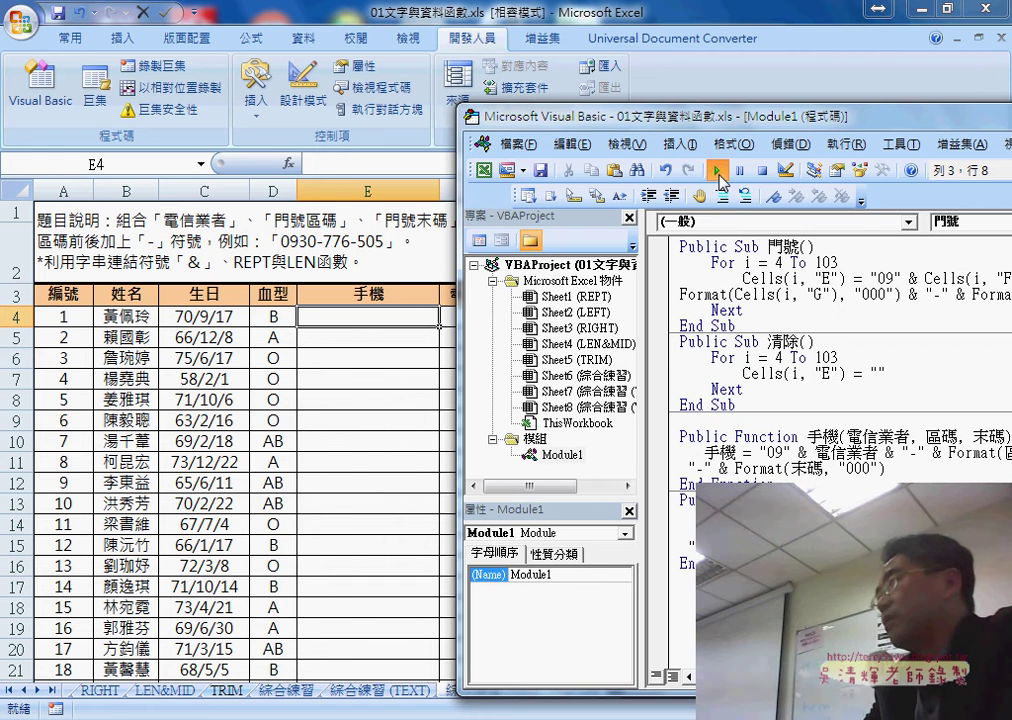
Step: Run 門號 to fill column E and 清除 to empty it, twice over
click(717, 170)
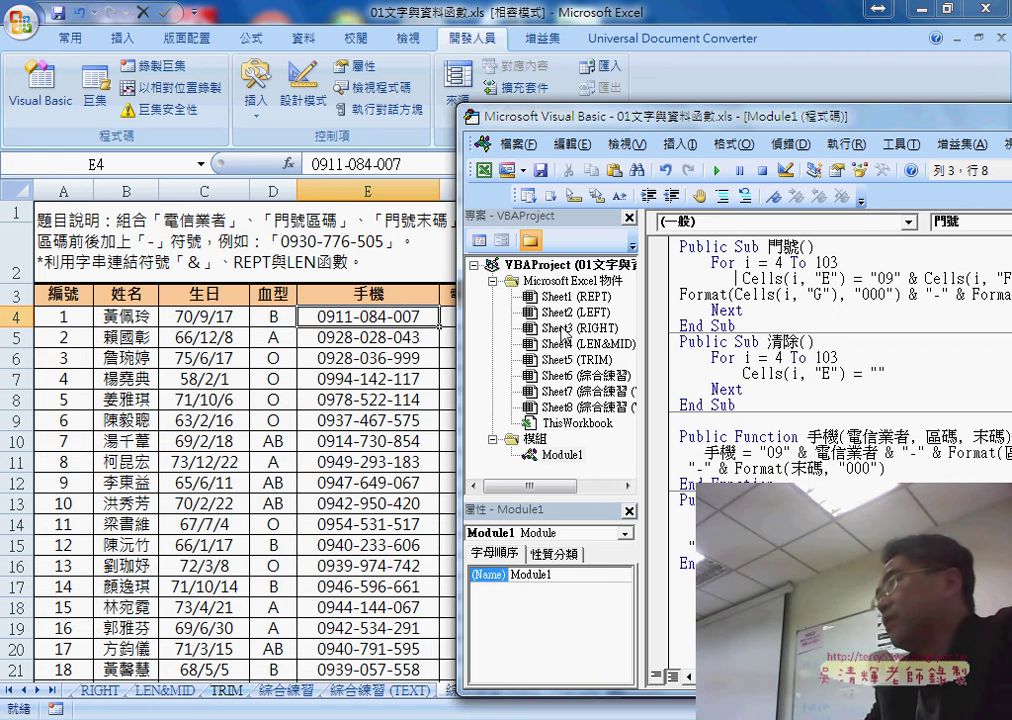
click(748, 372)
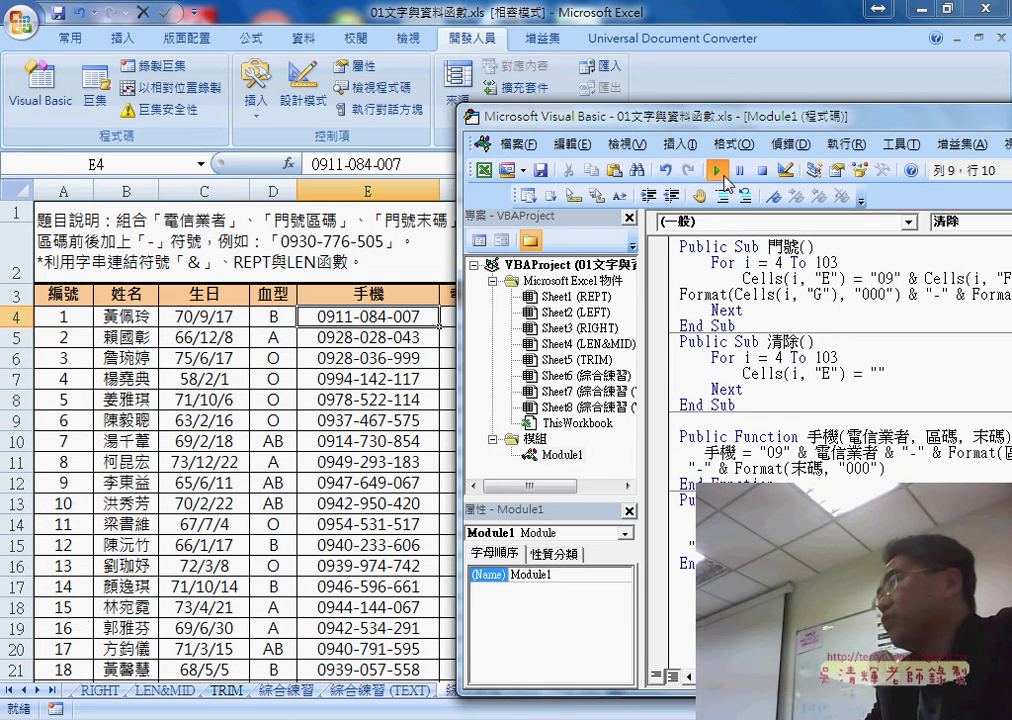
click(719, 172)
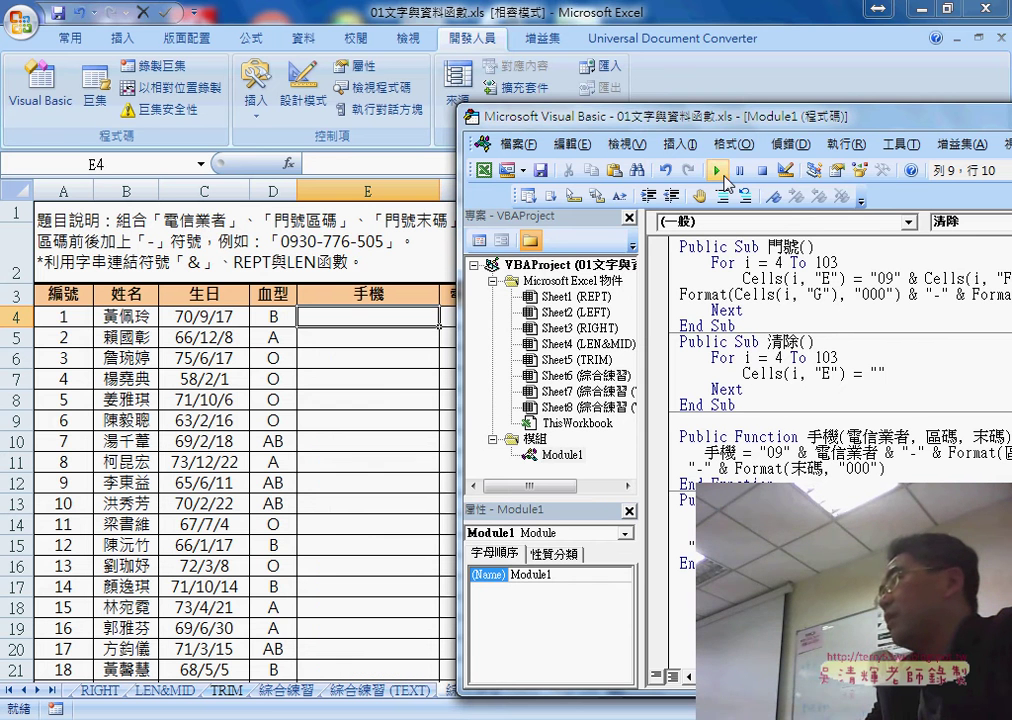
click(738, 287)
click(717, 170)
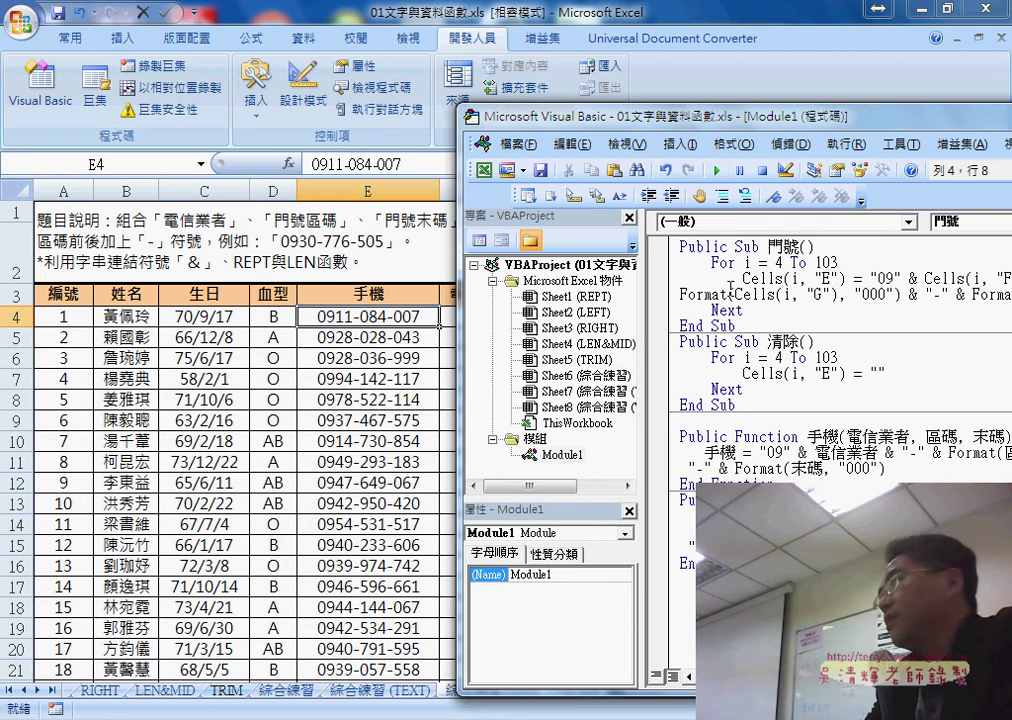
click(718, 173)
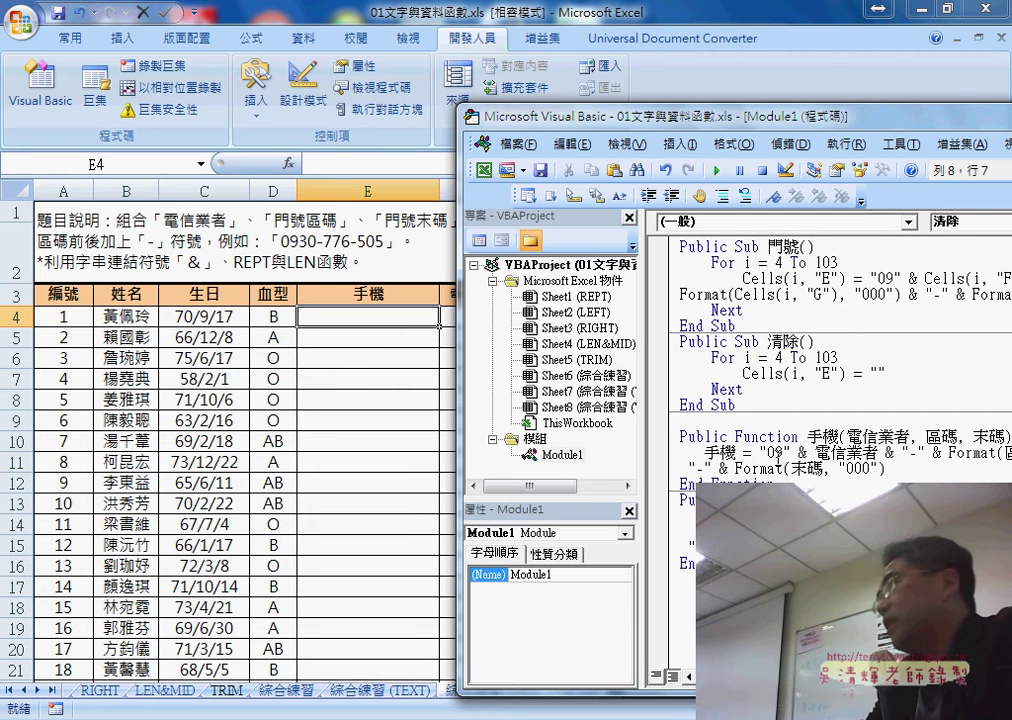
Step: With the caret in 手機範圍, open the macro list, cancel it, and return to the worksheet
click(758, 531)
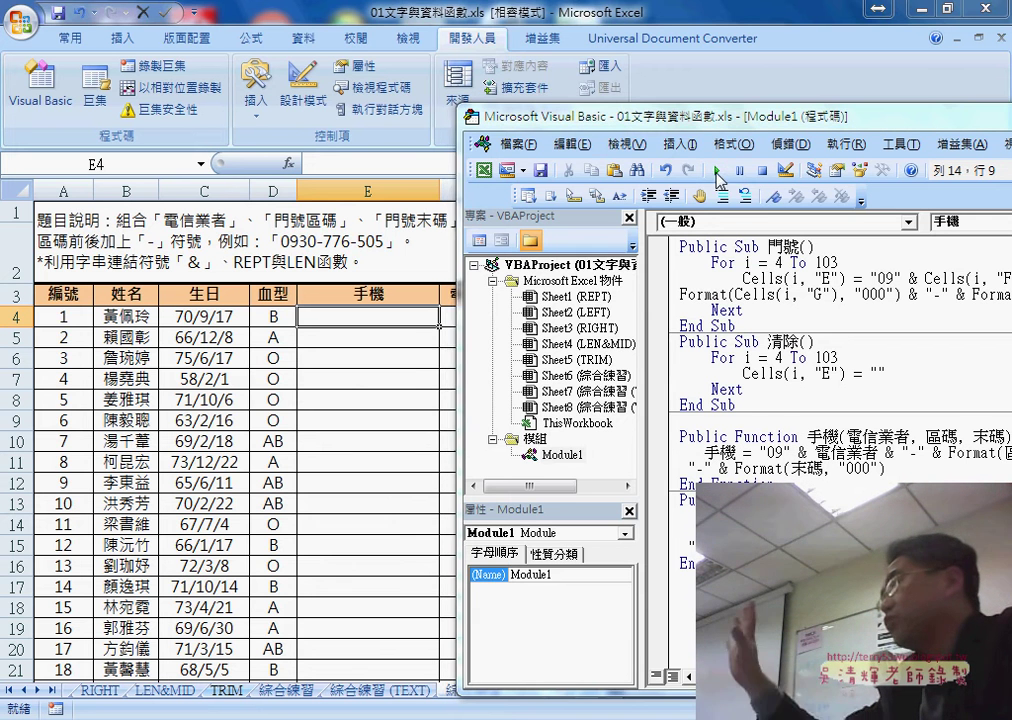
click(717, 170)
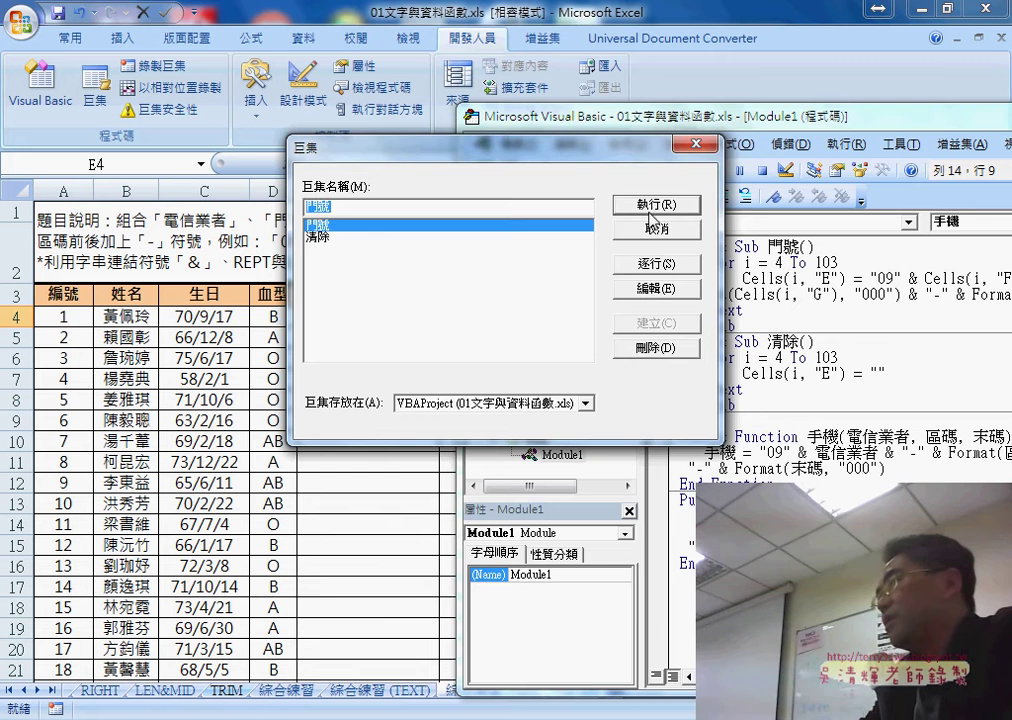
click(655, 227)
click(372, 316)
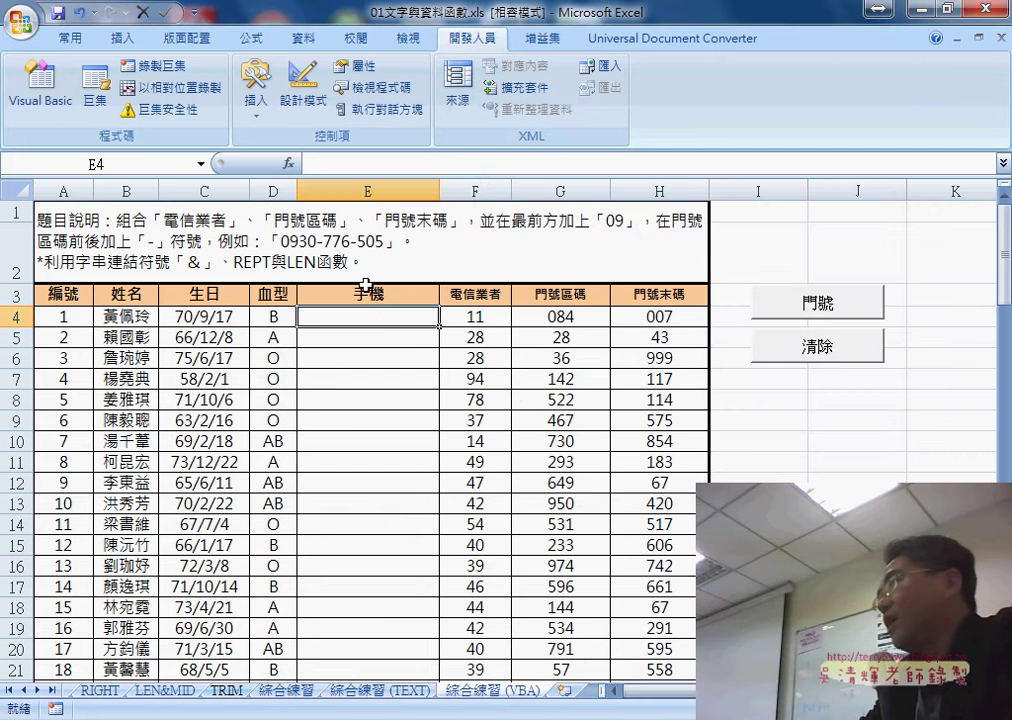
click(289, 164)
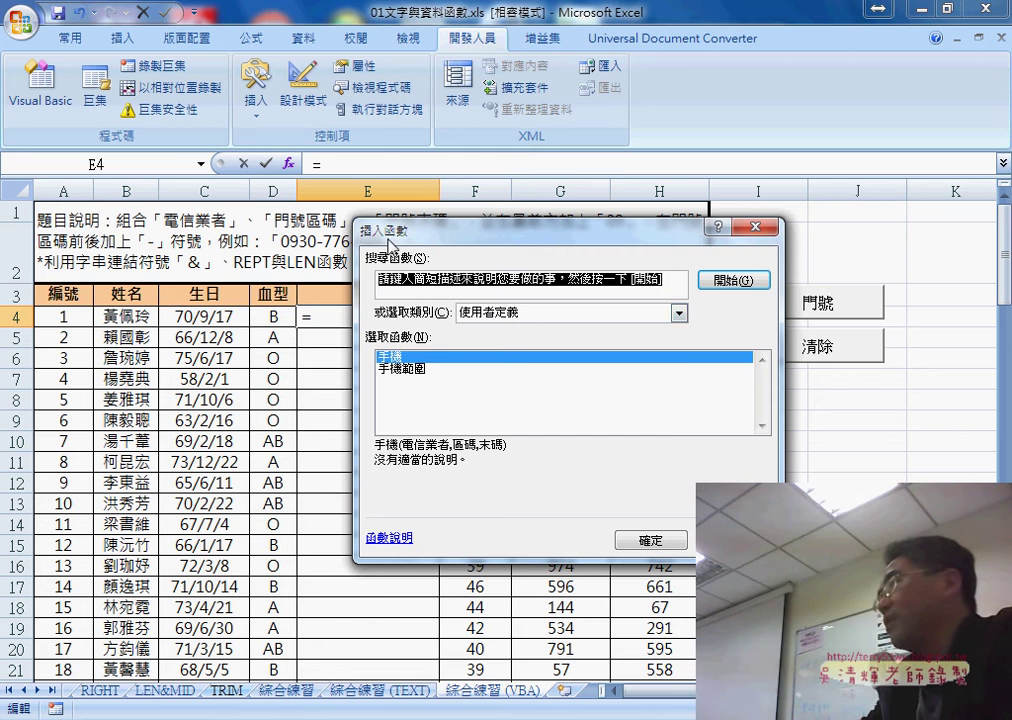
Step: For cell E4, choose the 使用者定義 category and pick the 手機範圍 function
click(518, 314)
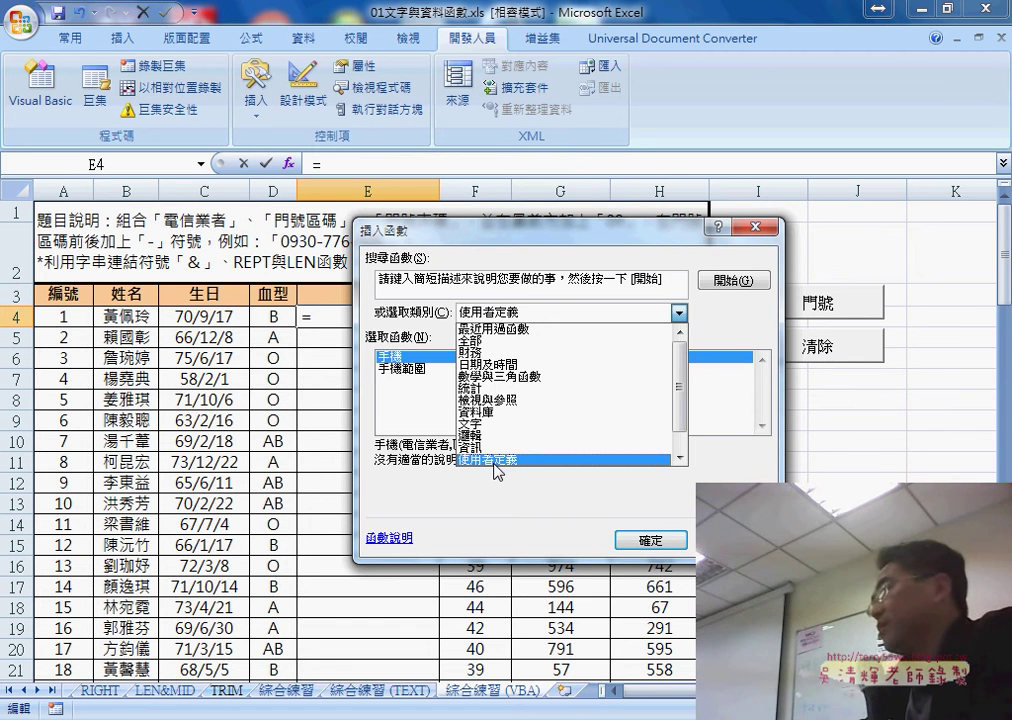
click(640, 595)
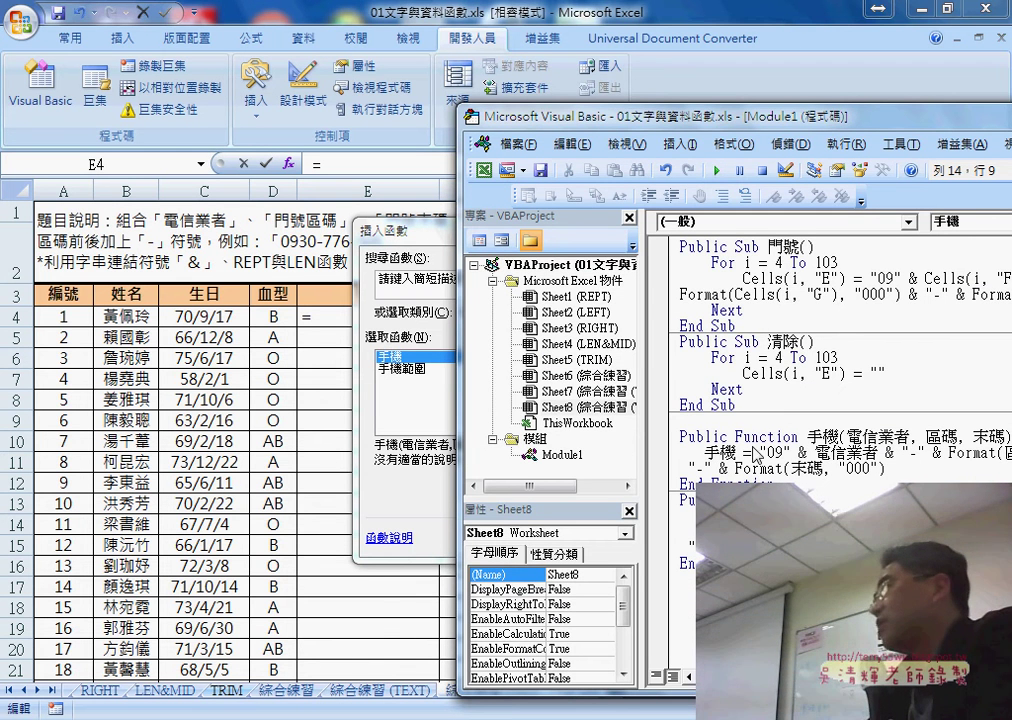
click(420, 240)
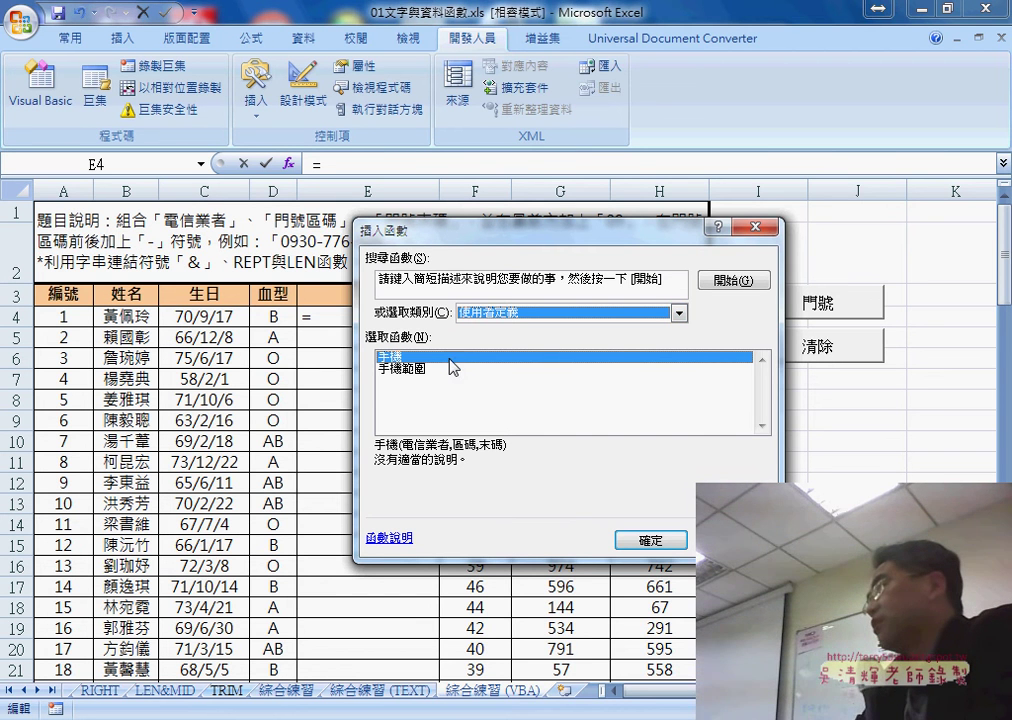
drag(519, 247, 639, 266)
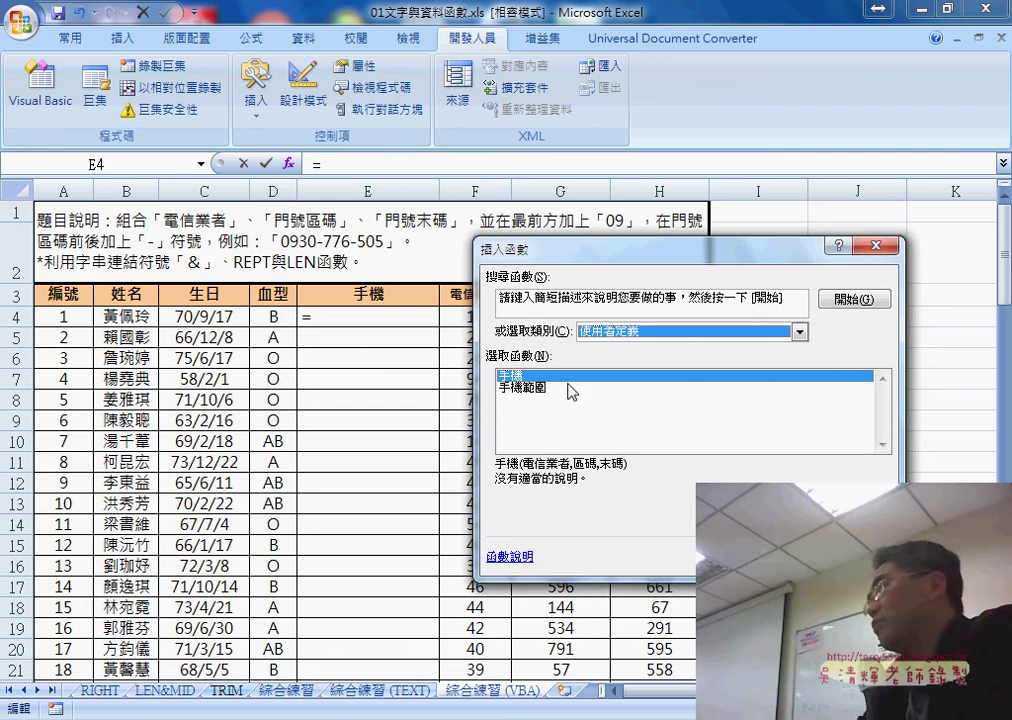
key(Down)
key(Escape)
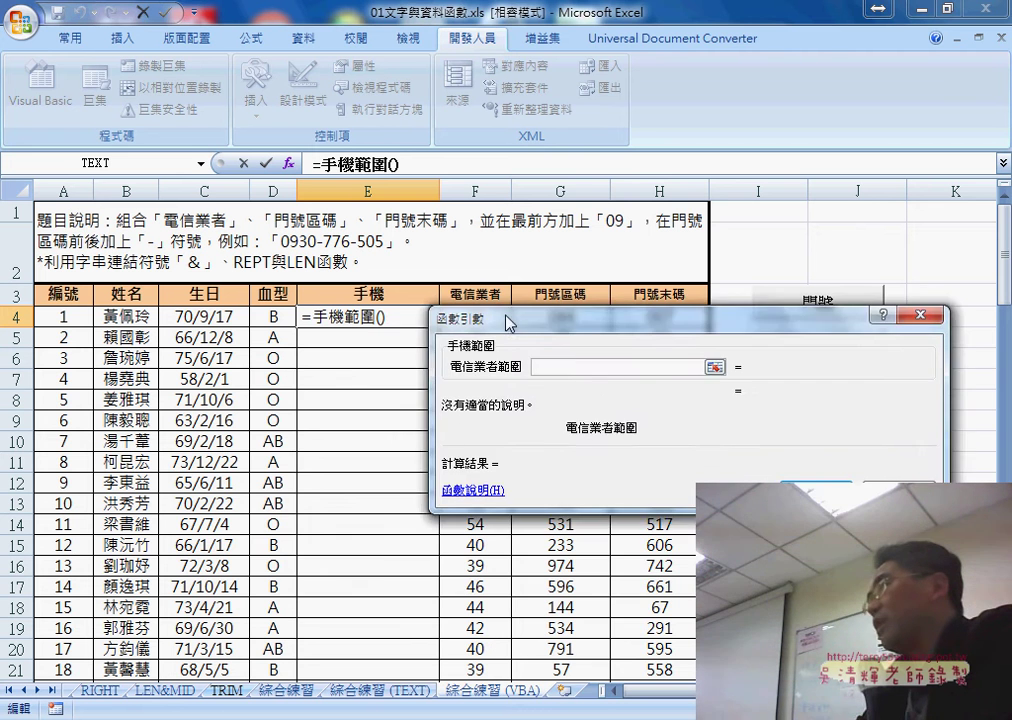
Step: Enter =手機範圍(F4:H4) in E4, fill it down column E, then clear it with 清除
drag(510, 323, 345, 404)
drag(476, 316, 660, 316)
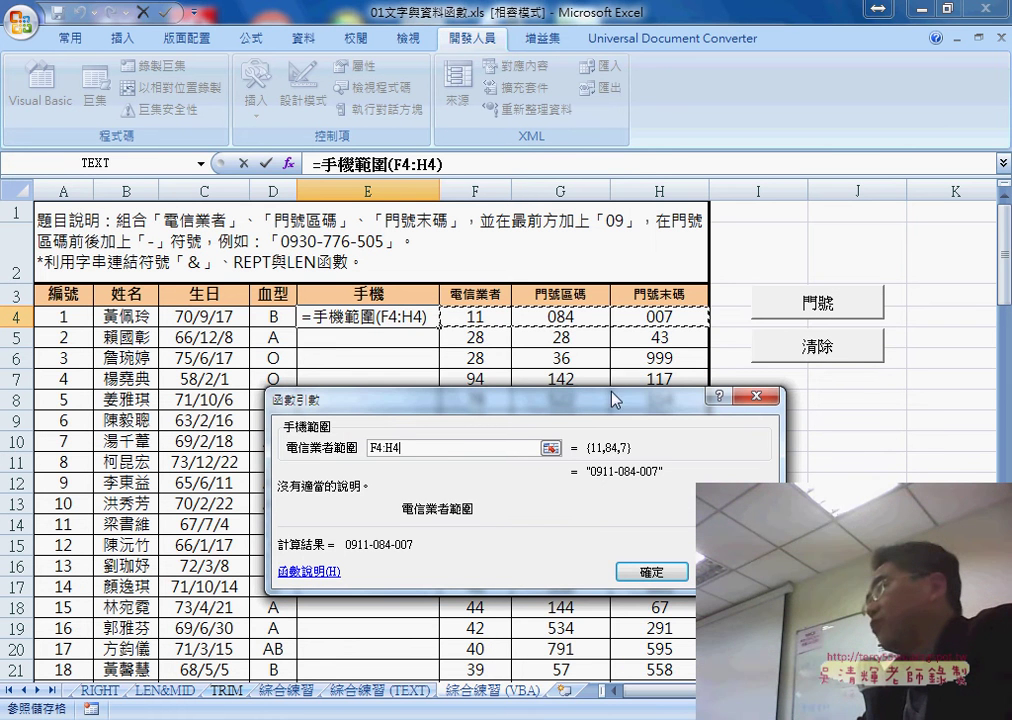
click(651, 572)
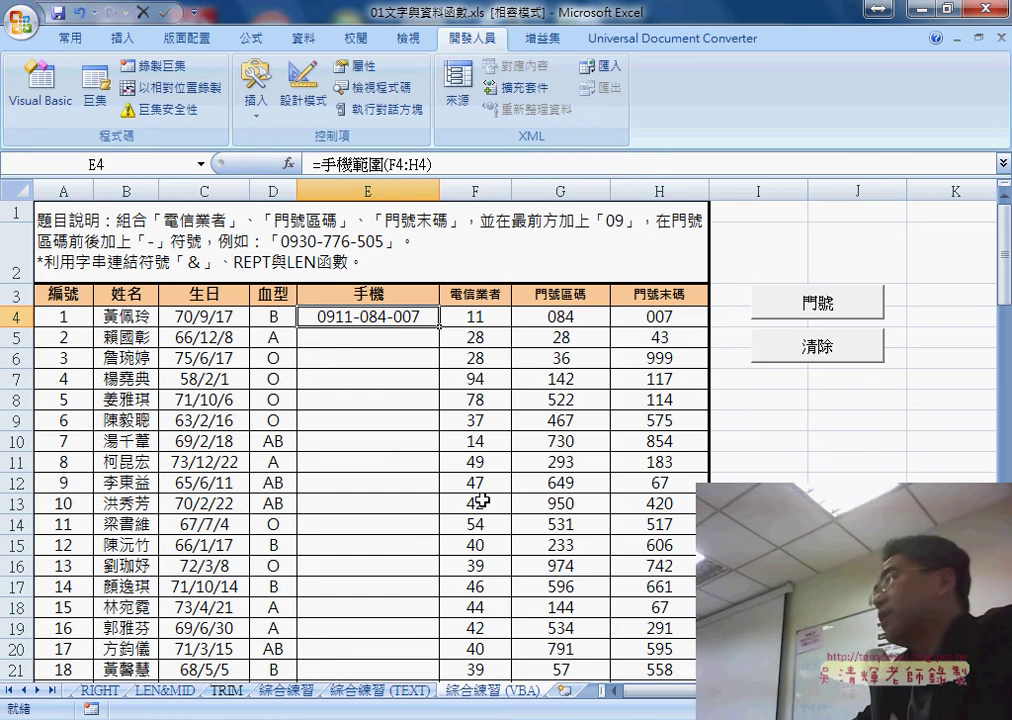
double_click(440, 327)
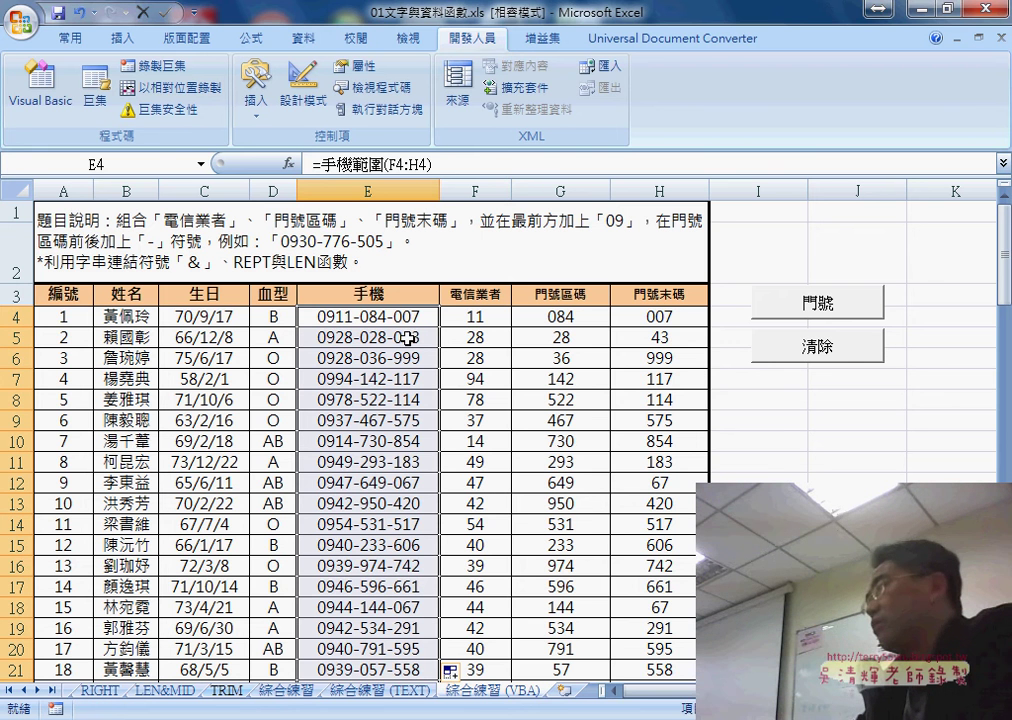
click(828, 348)
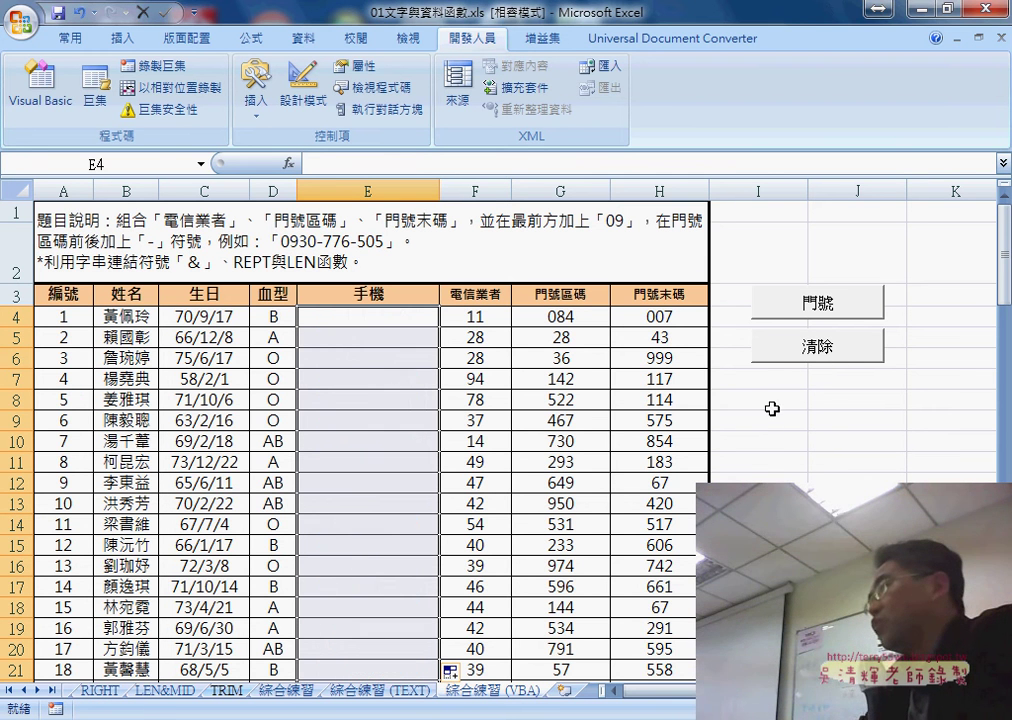
click(668, 648)
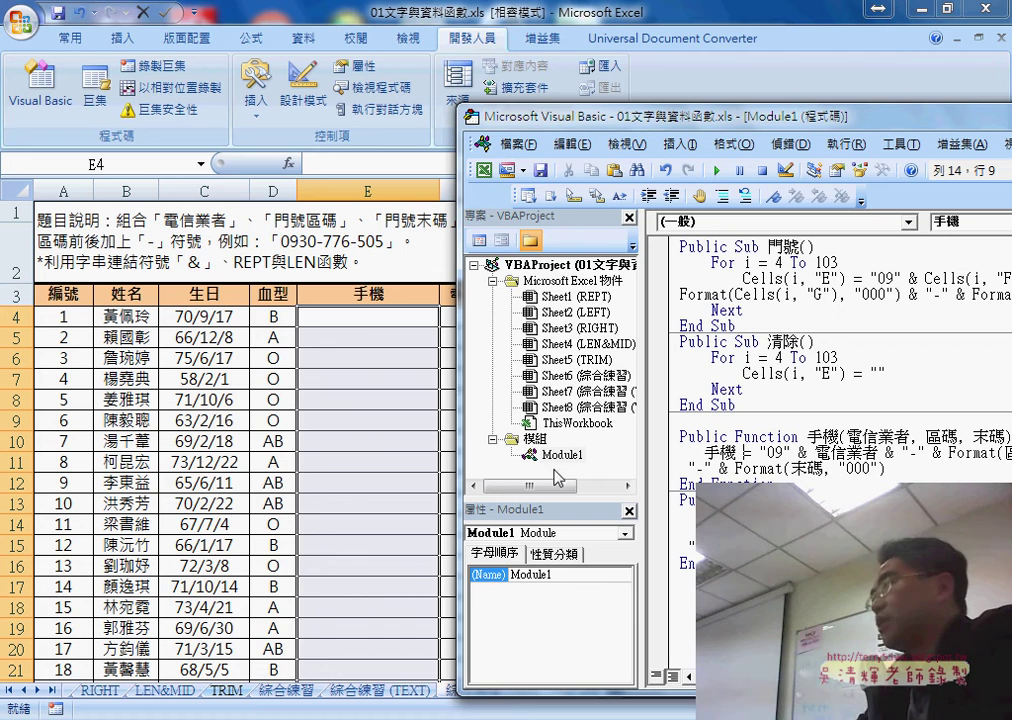
Step: Move the VBA editor window left and select all of Module1's code
drag(592, 122, 185, 116)
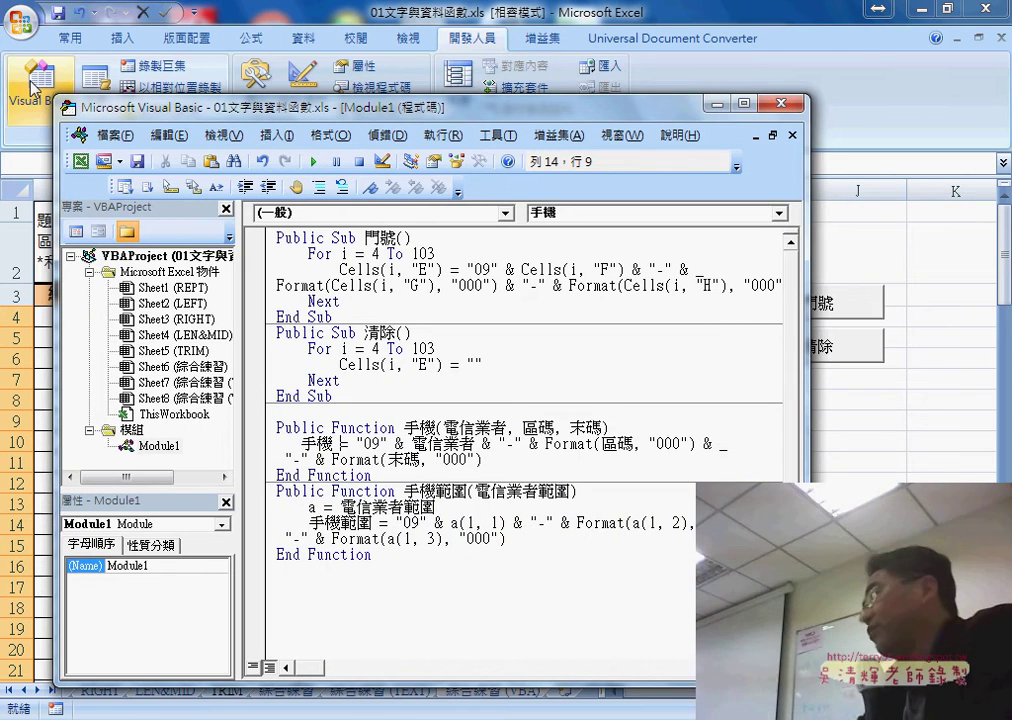
click(159, 450)
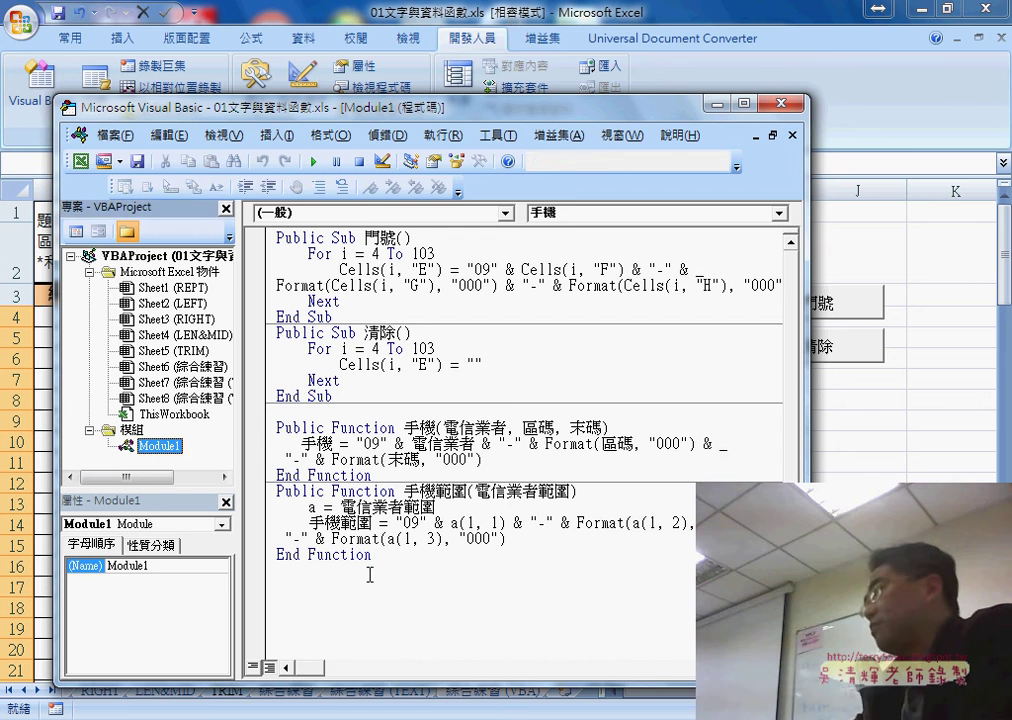
drag(369, 575, 263, 240)
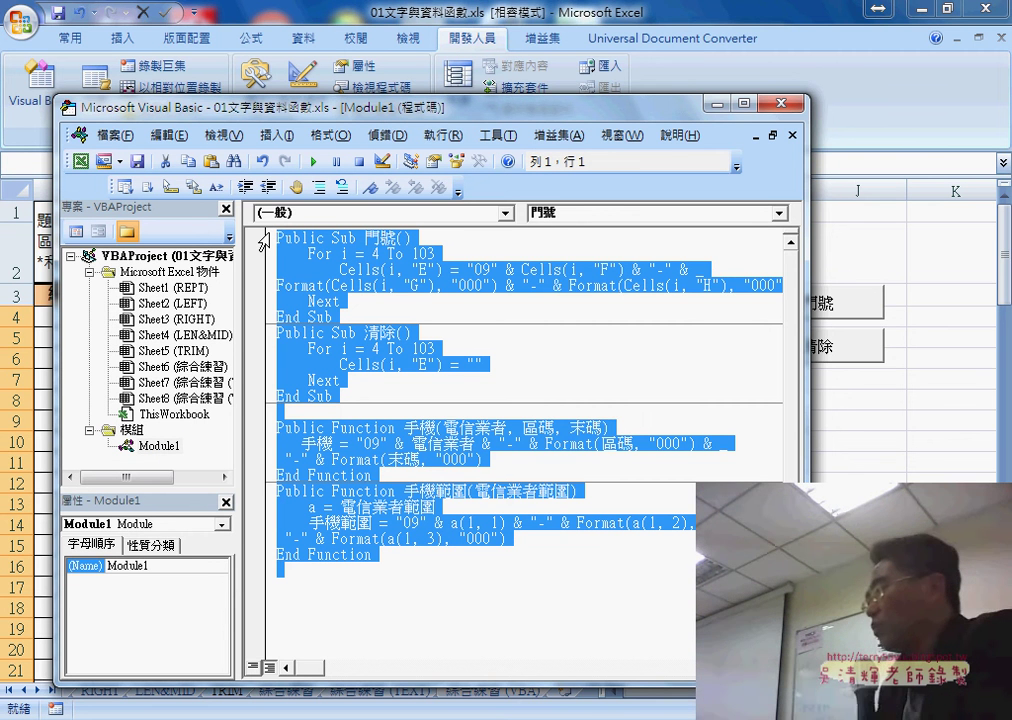